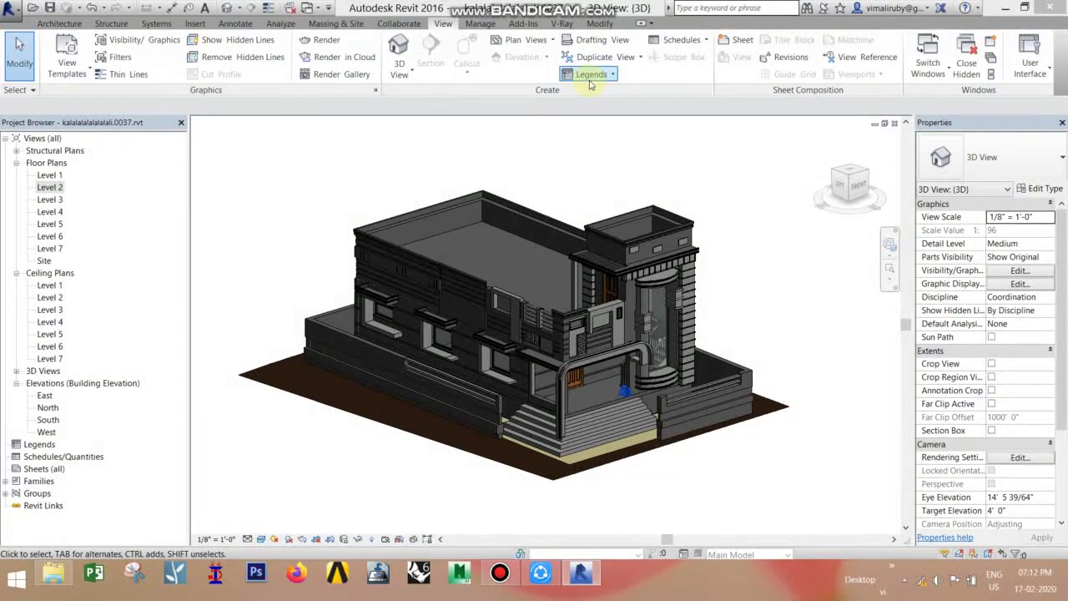
- Open the Level 2 floor plan from the Project Browser's Floor Plans list
{"action": "double_click", "coordinate": [48, 187]}
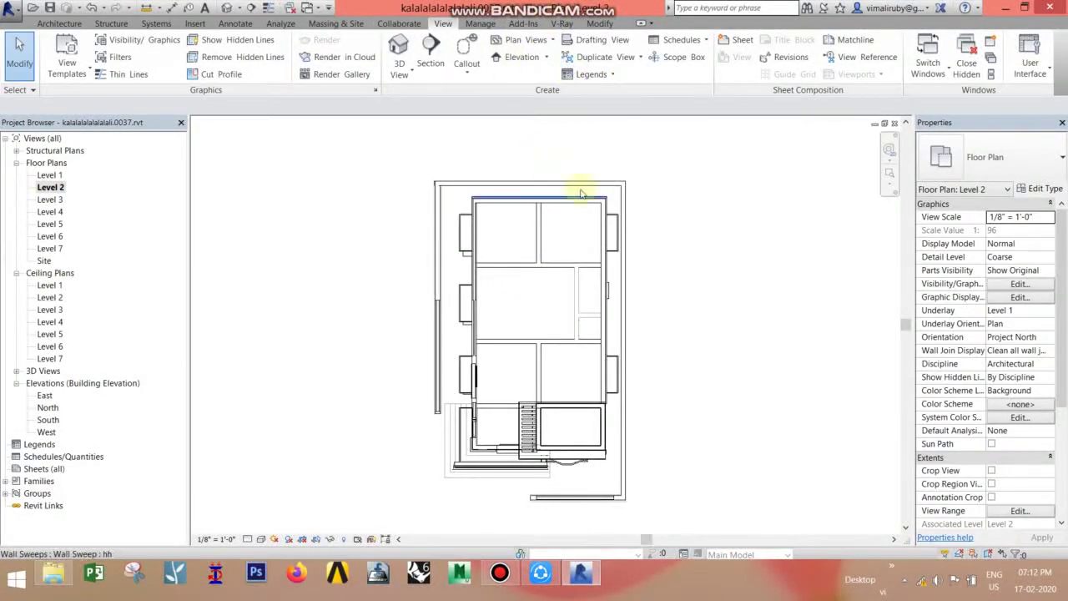
- Set the Level 2 view range cut plane offset to 4' with a 10' 0" top
{"action": "left_click", "coordinate": [1017, 512]}
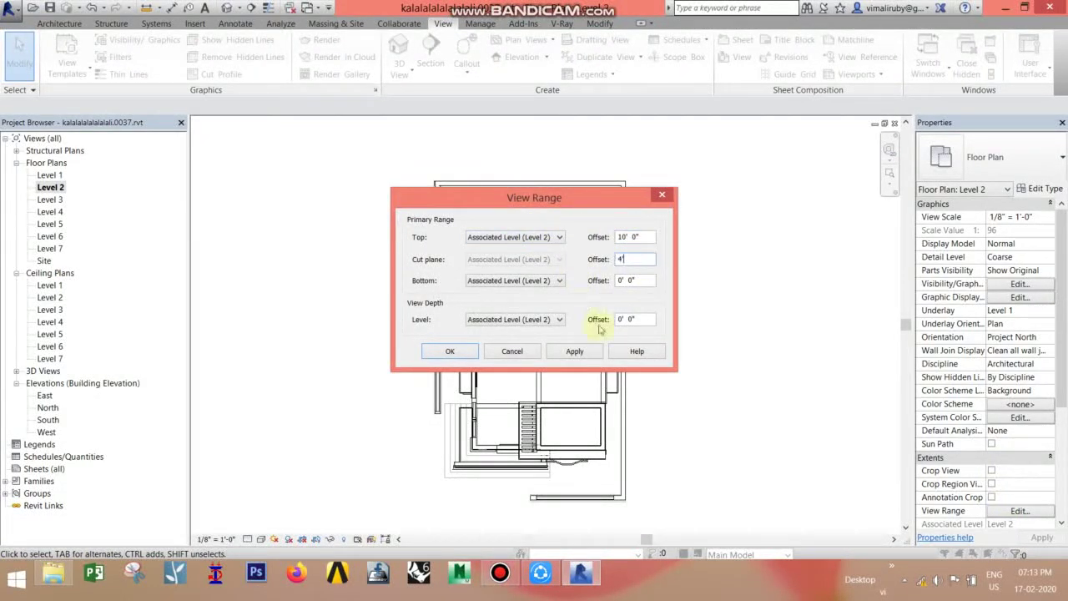
{"action": "left_click", "coordinate": [454, 352]}
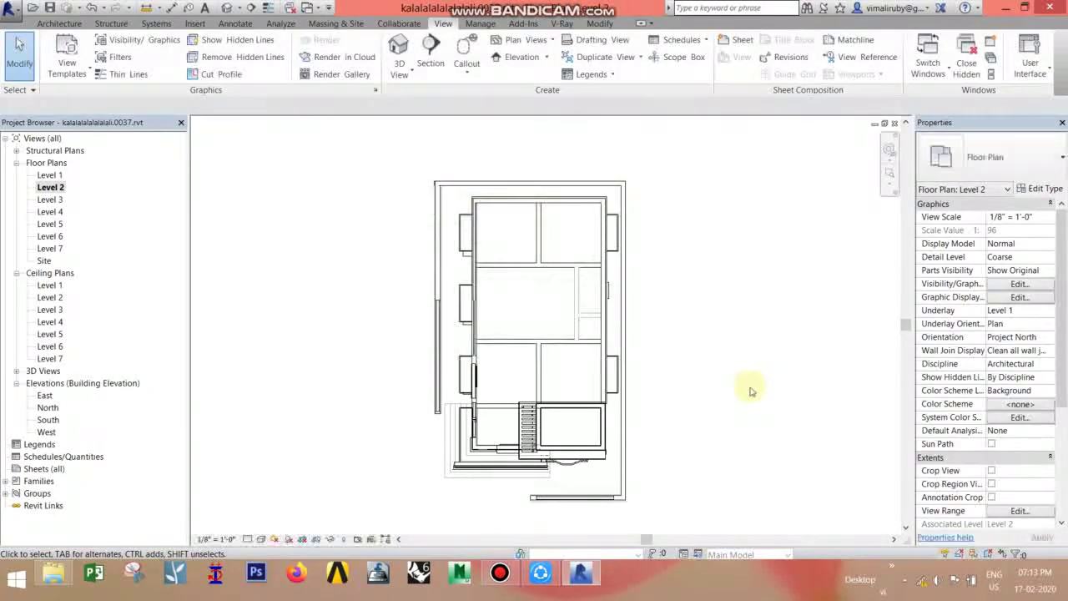
{"action": "middle_click_drag", "start_coordinate": [779, 437], "coordinate": [775, 420]}
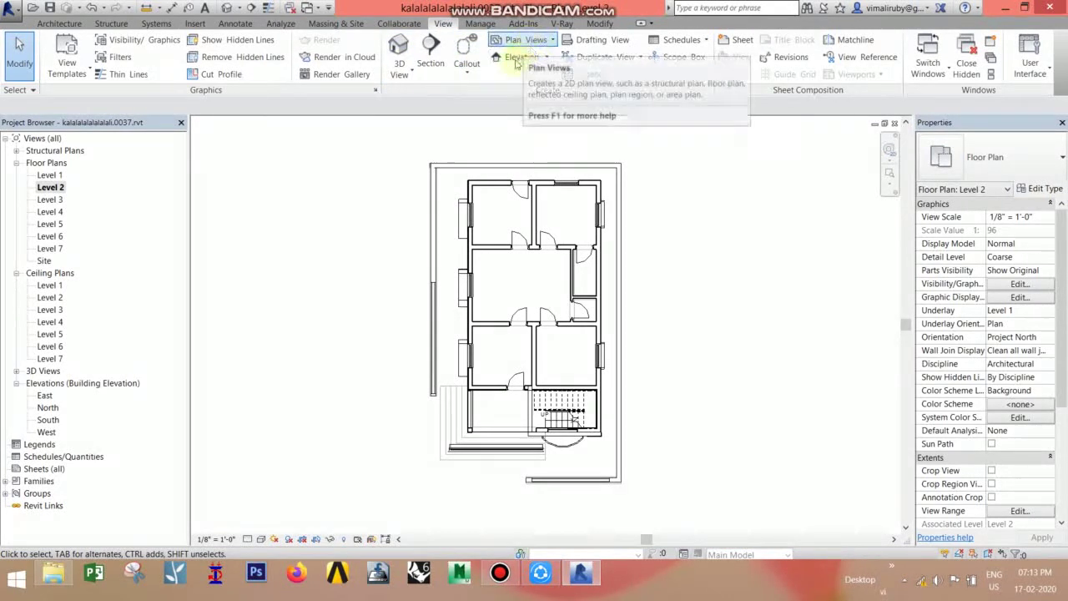
- Look over the elevation options, then open and check the South building elevation
{"action": "left_click", "coordinate": [548, 58]}
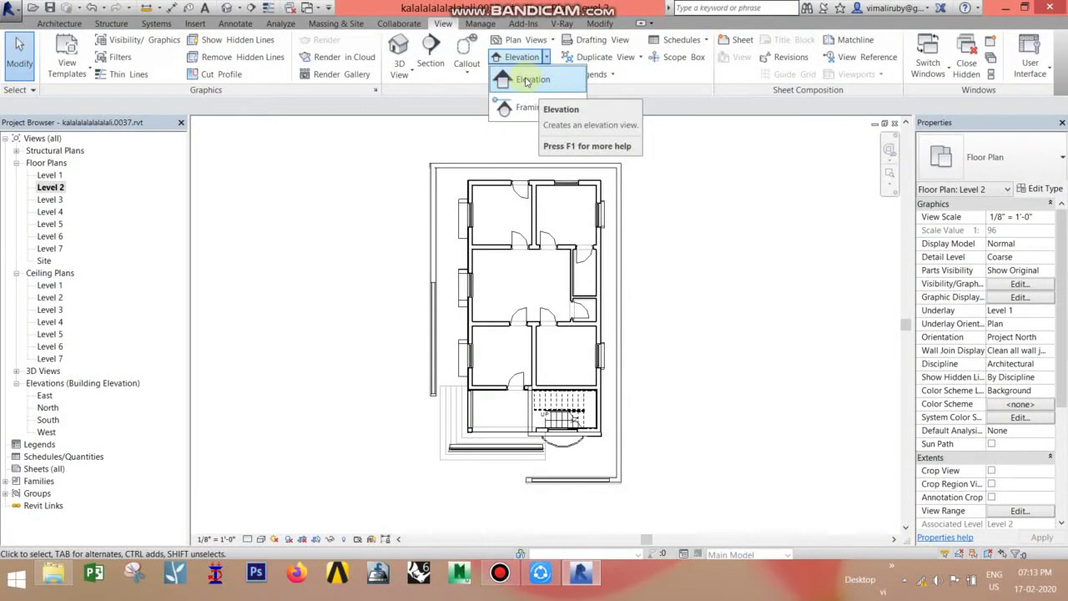
{"action": "left_click", "coordinate": [686, 351]}
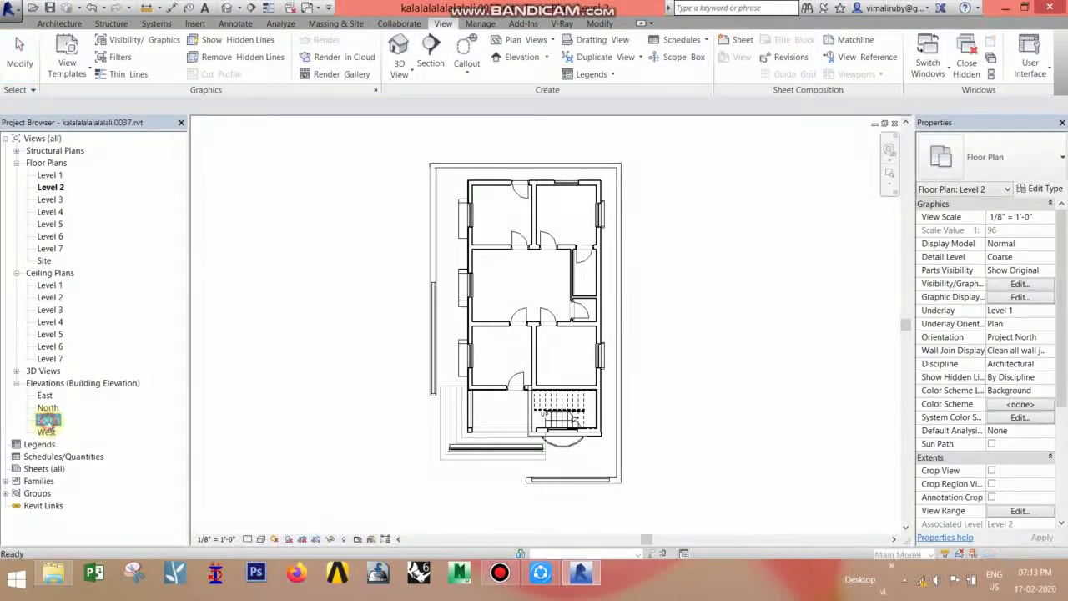
{"action": "double_click", "coordinate": [47, 422]}
{"action": "scroll", "coordinate": [548, 347], "scroll_direction": "up", "scroll_amount": 1}
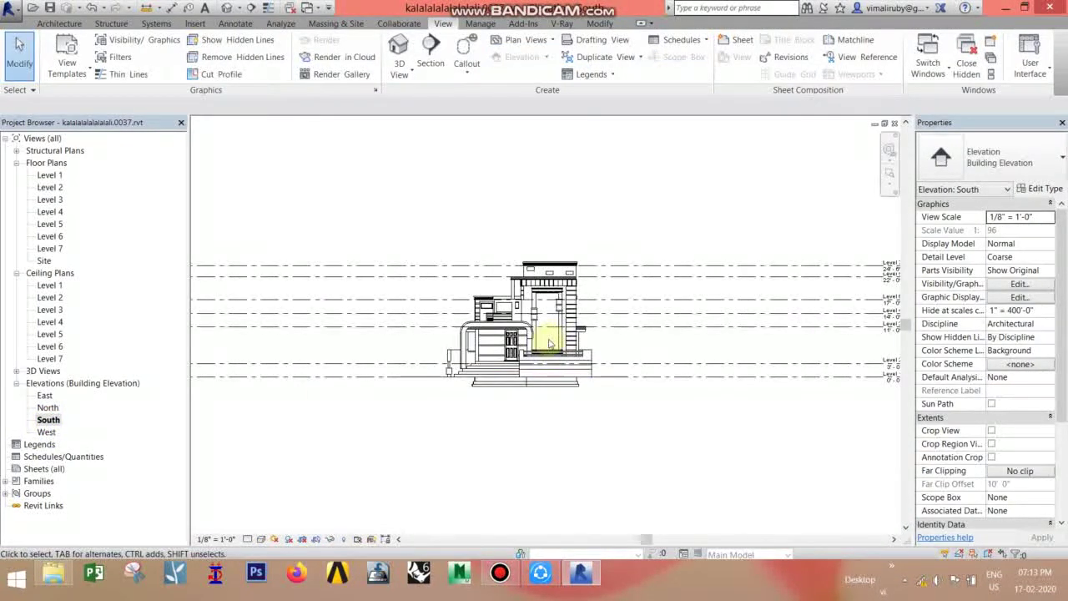
{"action": "scroll", "coordinate": [548, 347], "scroll_direction": "up", "scroll_amount": 1}
- Open the Level 1 floor plan zoomed on the stair and show the elevation drop-down
{"action": "double_click", "coordinate": [48, 176]}
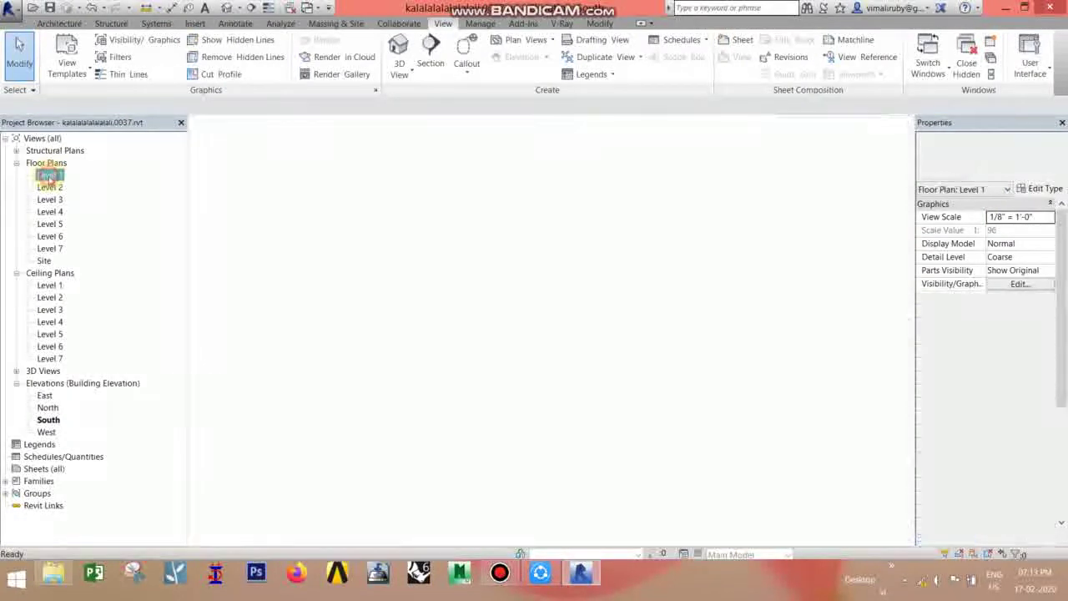
{"action": "scroll", "coordinate": [566, 388], "scroll_direction": "up", "scroll_amount": 1}
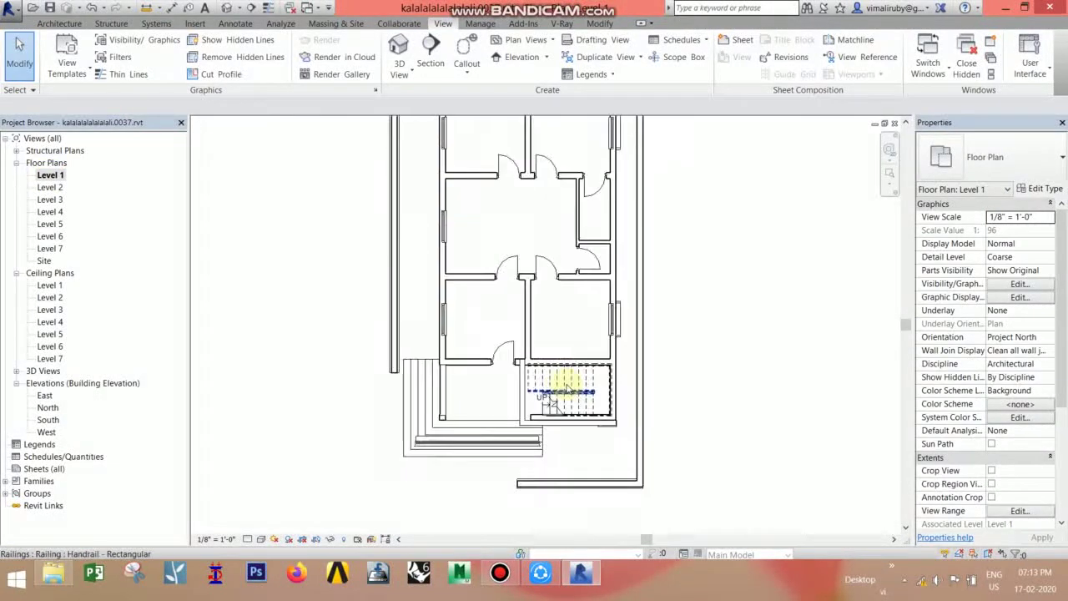
{"action": "scroll", "coordinate": [559, 393], "scroll_direction": "up", "scroll_amount": 1}
{"action": "left_click", "coordinate": [547, 58]}
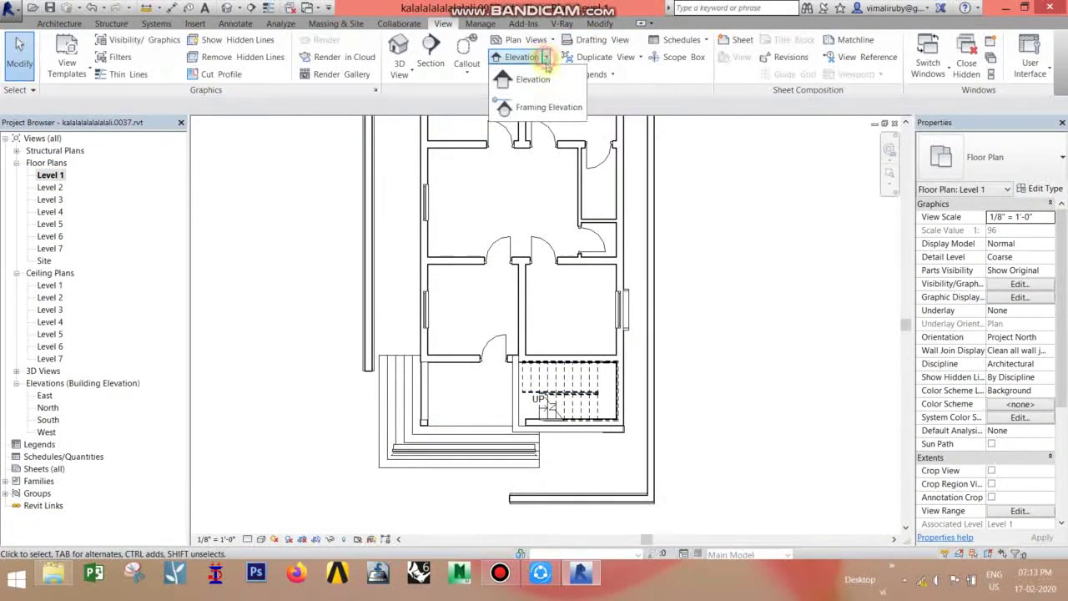
- Place a single elevation marker right beside the Level 1 stair
{"action": "left_click", "coordinate": [539, 79]}
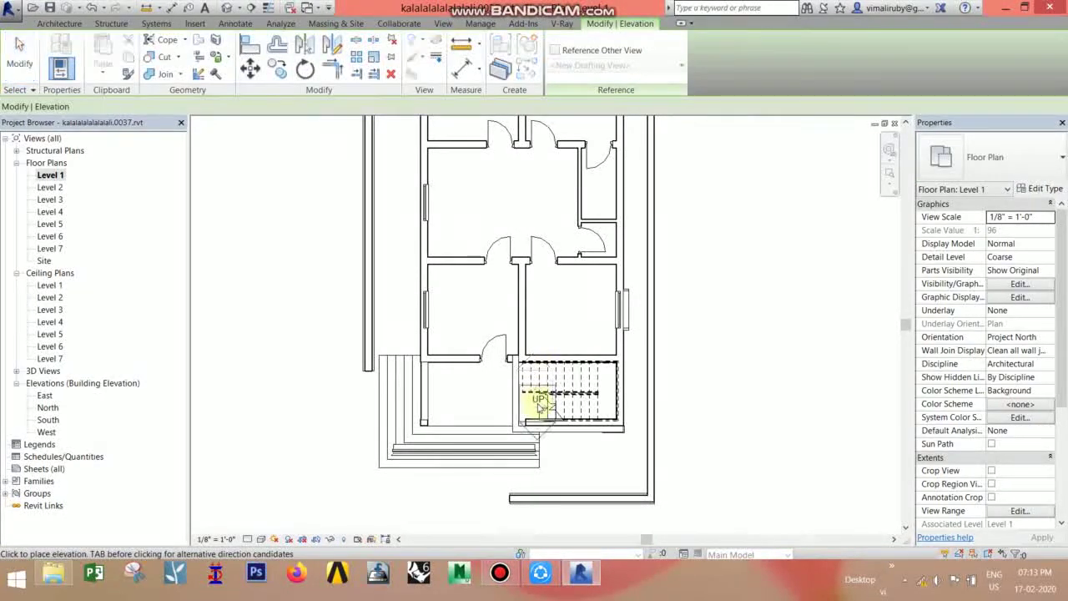
{"action": "scroll", "coordinate": [539, 399], "scroll_direction": "up", "scroll_amount": 1}
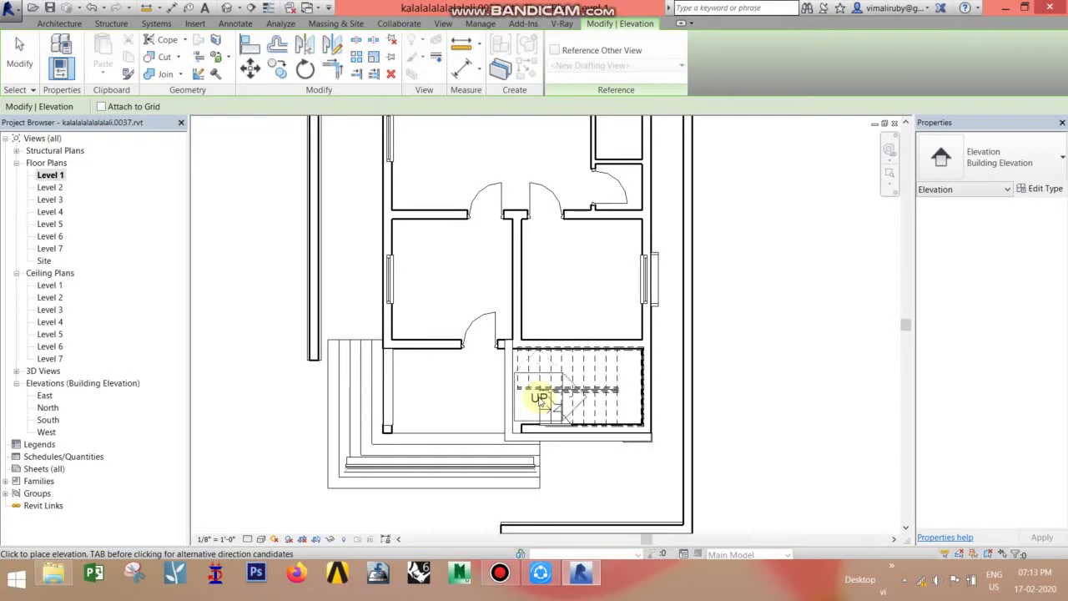
{"action": "left_click", "coordinate": [539, 399]}
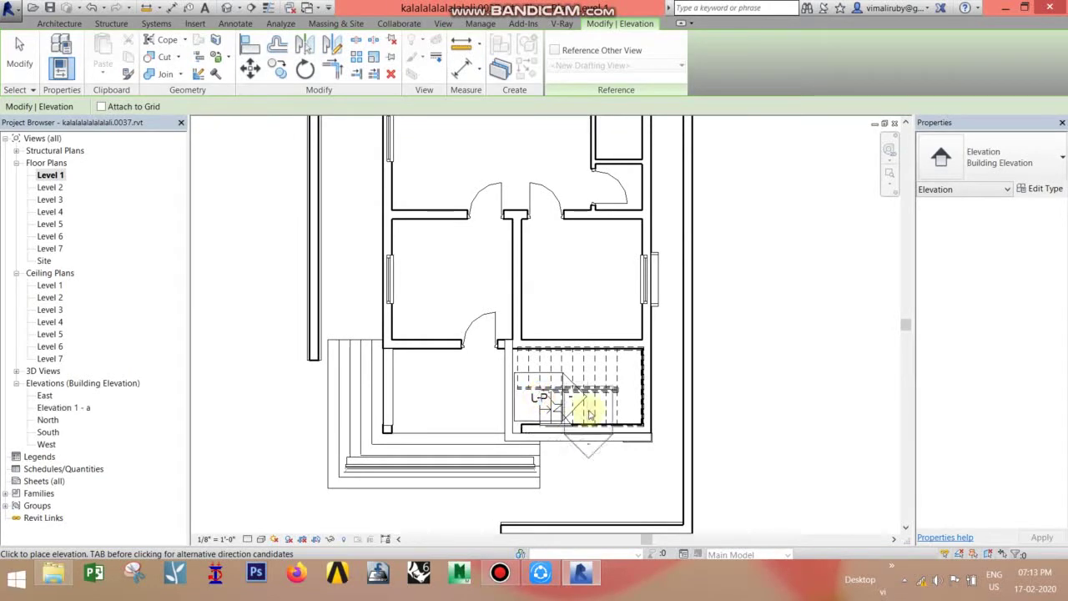
{"action": "key", "text": "Escape"}
{"action": "key", "text": "Escape"}
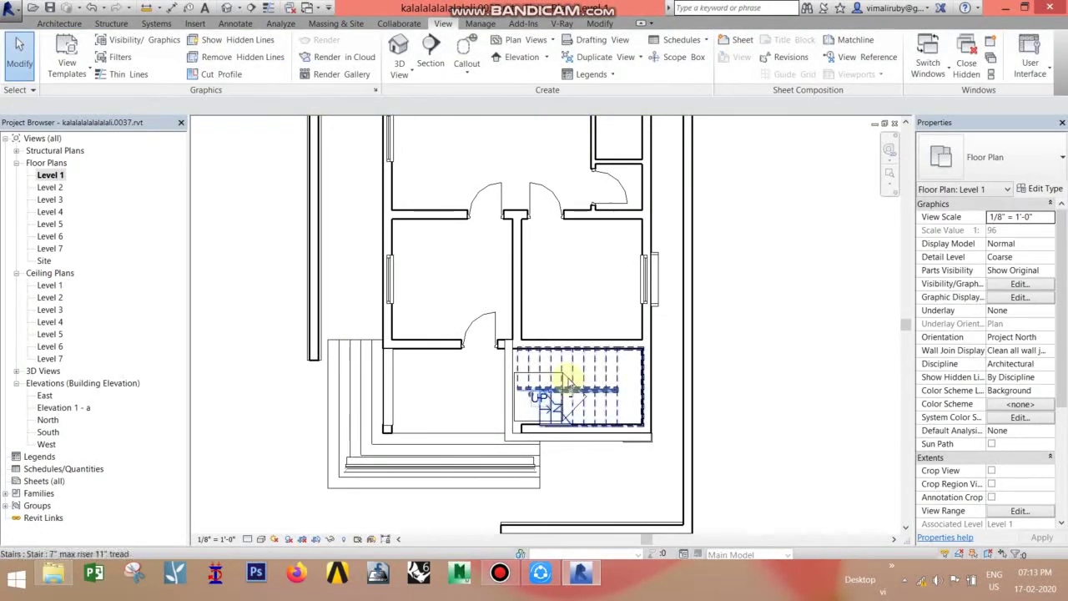
{"action": "scroll", "coordinate": [567, 384], "scroll_direction": "up", "scroll_amount": 1}
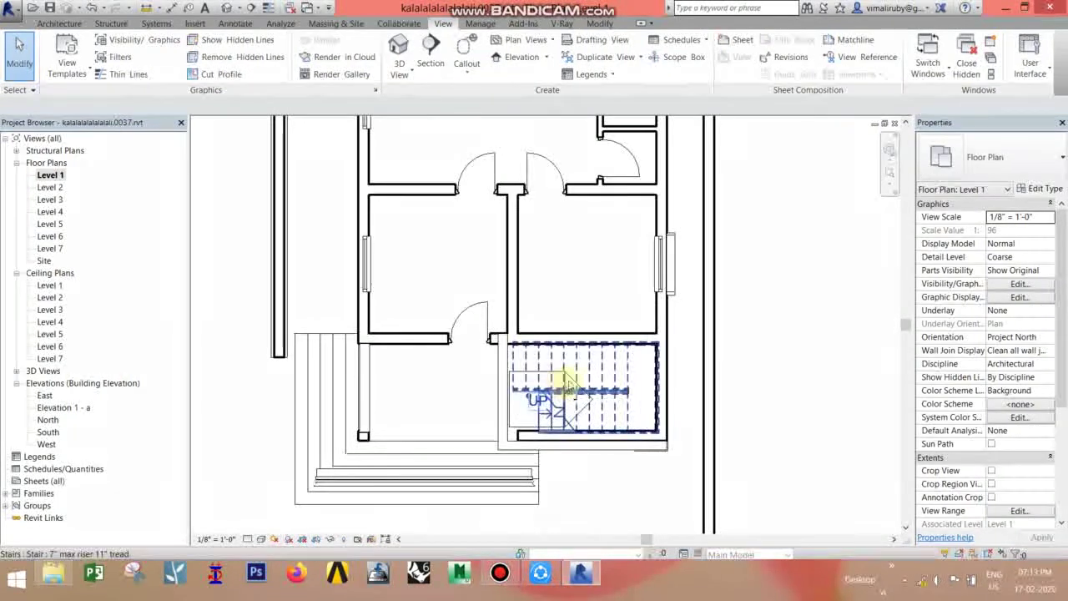
{"action": "scroll", "coordinate": [565, 374], "scroll_direction": "up", "scroll_amount": 3}
- Pull the new elevation's far clip in to 8' 9 221/256" near the stair
{"action": "left_click", "coordinate": [596, 354]}
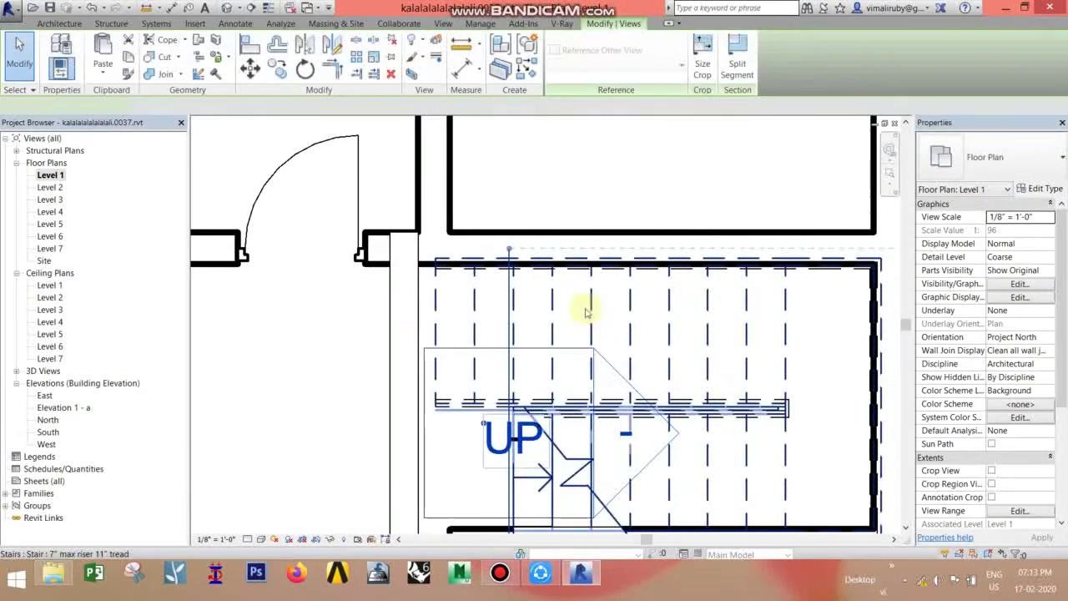
{"action": "scroll", "coordinate": [584, 307], "scroll_direction": "down", "scroll_amount": 3}
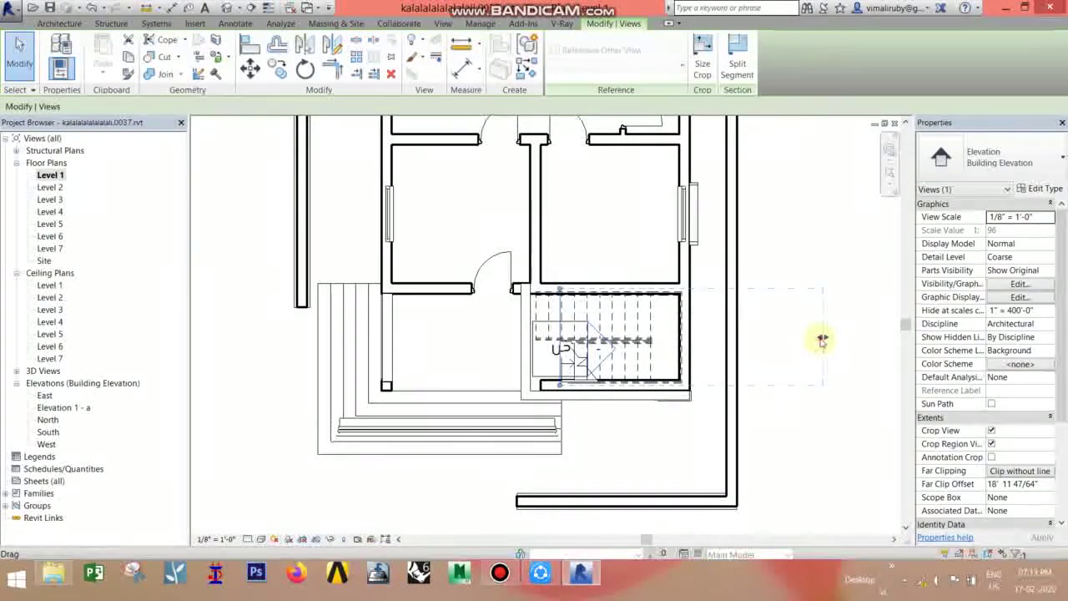
{"action": "left_click_drag", "start_coordinate": [822, 339], "coordinate": [591, 352]}
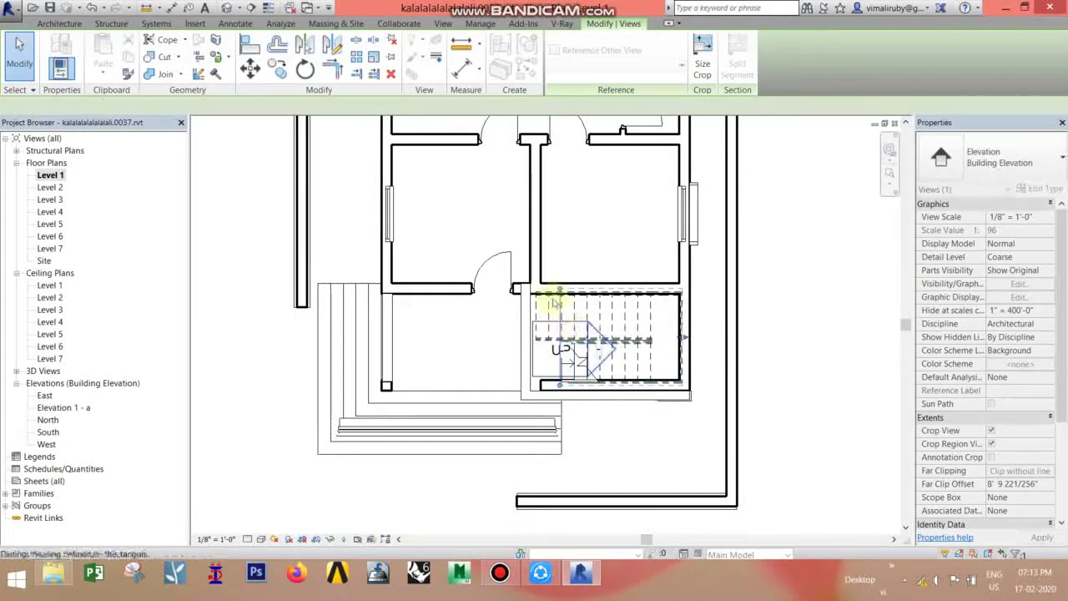
- Stretch the elevation line up into the rear room and down past the front steps
{"action": "middle_click_drag", "start_coordinate": [565, 352], "coordinate": [568, 419]}
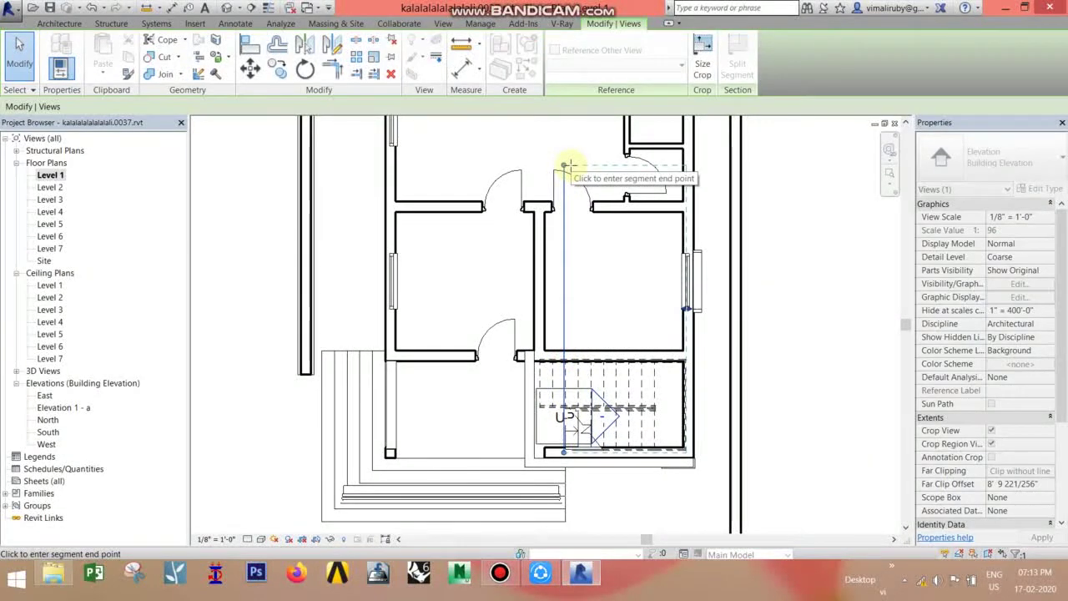
{"action": "left_click", "coordinate": [573, 476]}
{"action": "middle_click_drag", "start_coordinate": [572, 477], "coordinate": [591, 362]}
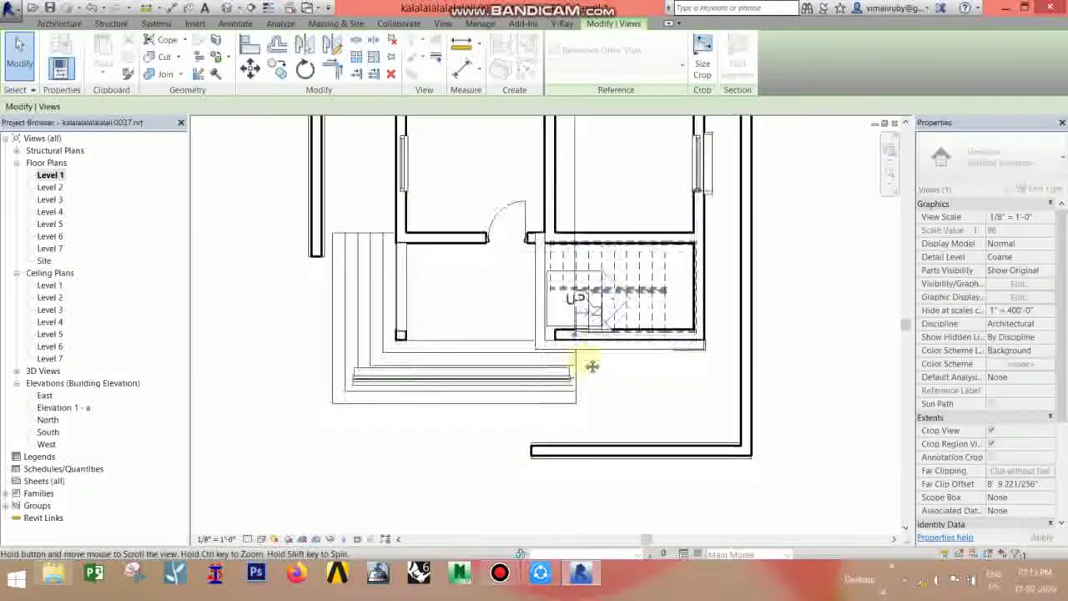
{"action": "left_click_drag", "start_coordinate": [573, 334], "coordinate": [573, 432]}
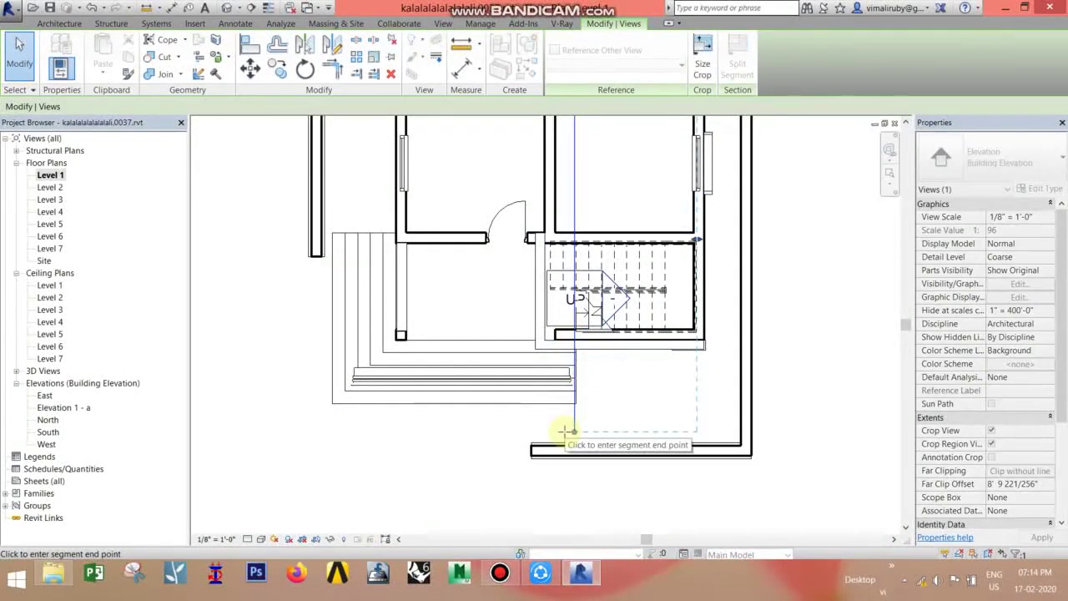
{"action": "middle_click_drag", "start_coordinate": [721, 290], "coordinate": [721, 367]}
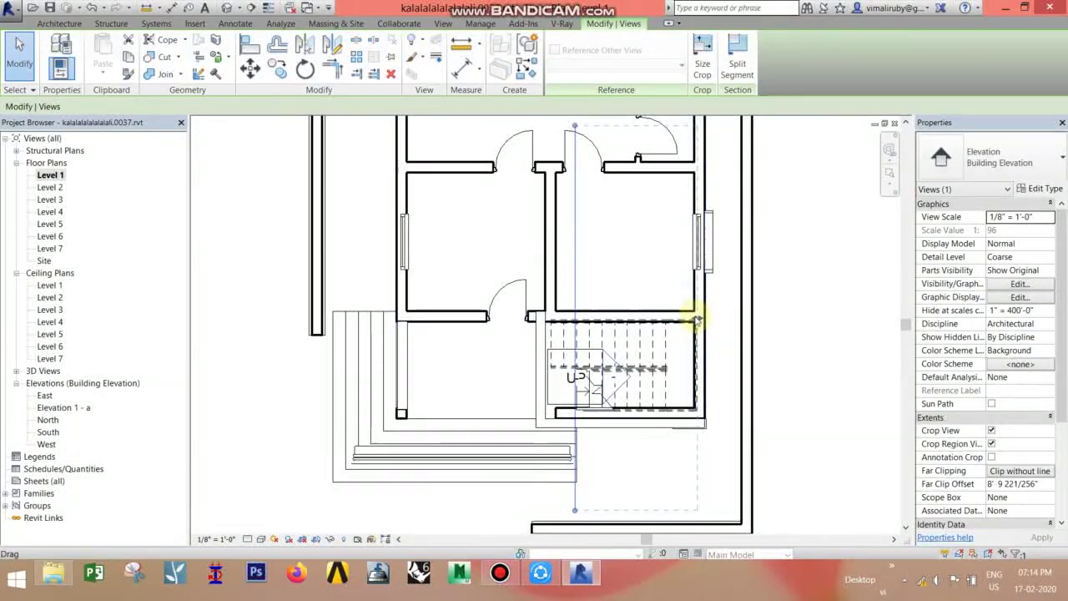
{"action": "mouse_move", "coordinate": [692, 307]}
{"action": "left_mouse_down"}
{"action": "mouse_move", "coordinate": [664, 325]}
{"action": "mouse_move", "coordinate": [667, 359]}
{"action": "left_mouse_up"}
{"action": "scroll", "coordinate": [664, 361], "scroll_direction": "down", "scroll_amount": 2}
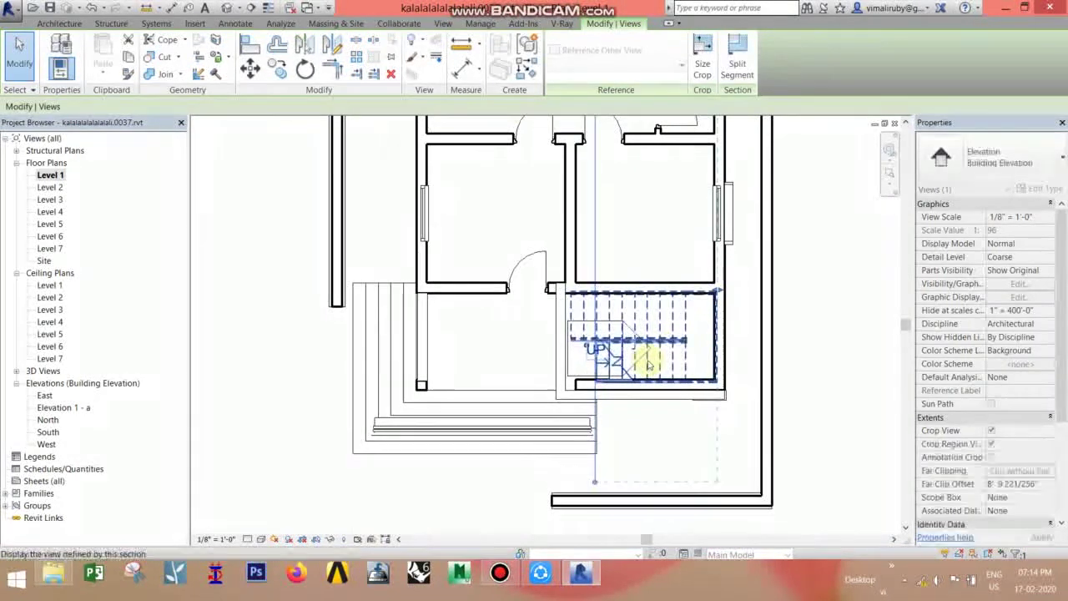
{"action": "middle_click_drag", "start_coordinate": [659, 363], "coordinate": [634, 378]}
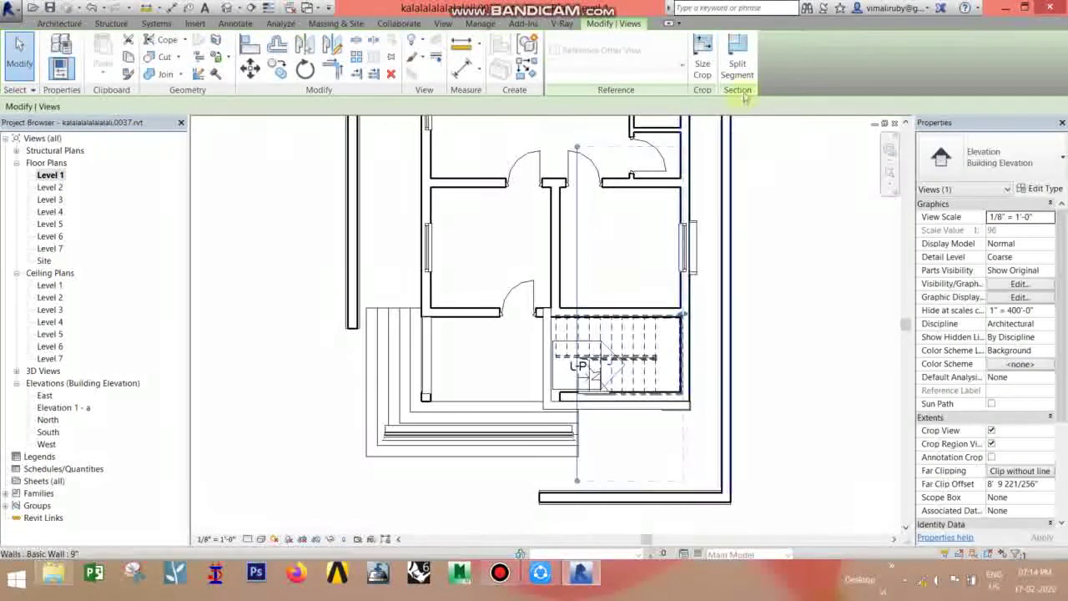
- Split the elevation line into offset segments jogging around the stair
{"action": "left_click", "coordinate": [739, 66]}
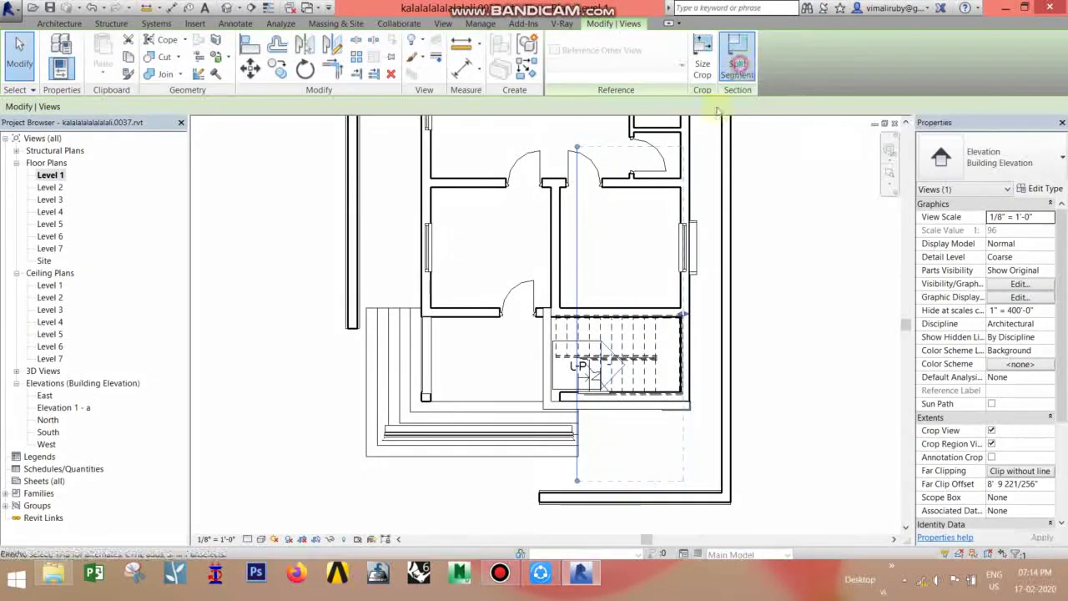
{"action": "left_click", "coordinate": [578, 332]}
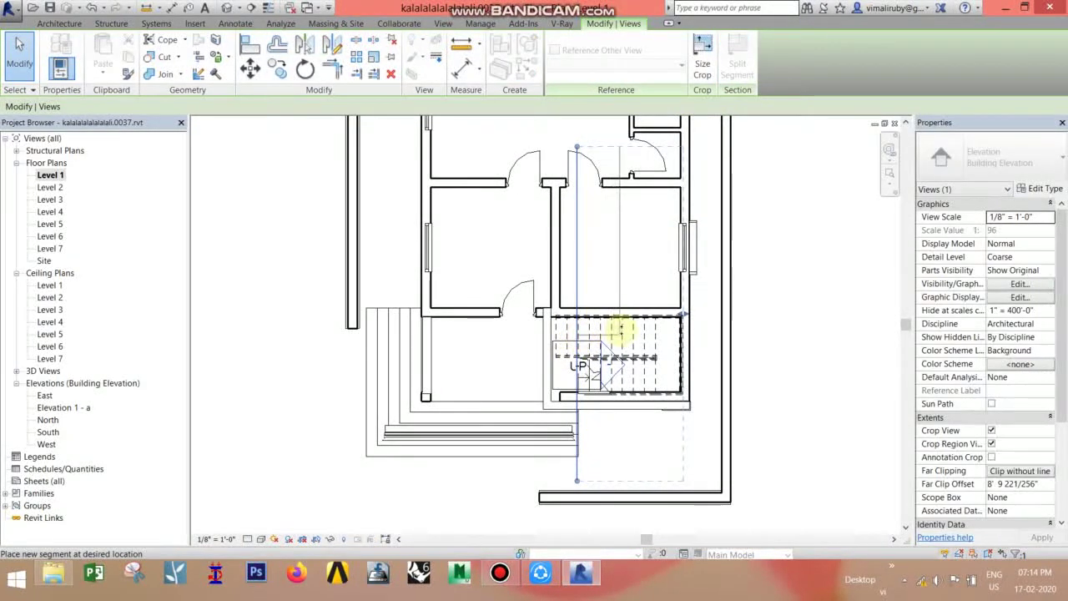
{"action": "left_click", "coordinate": [624, 325]}
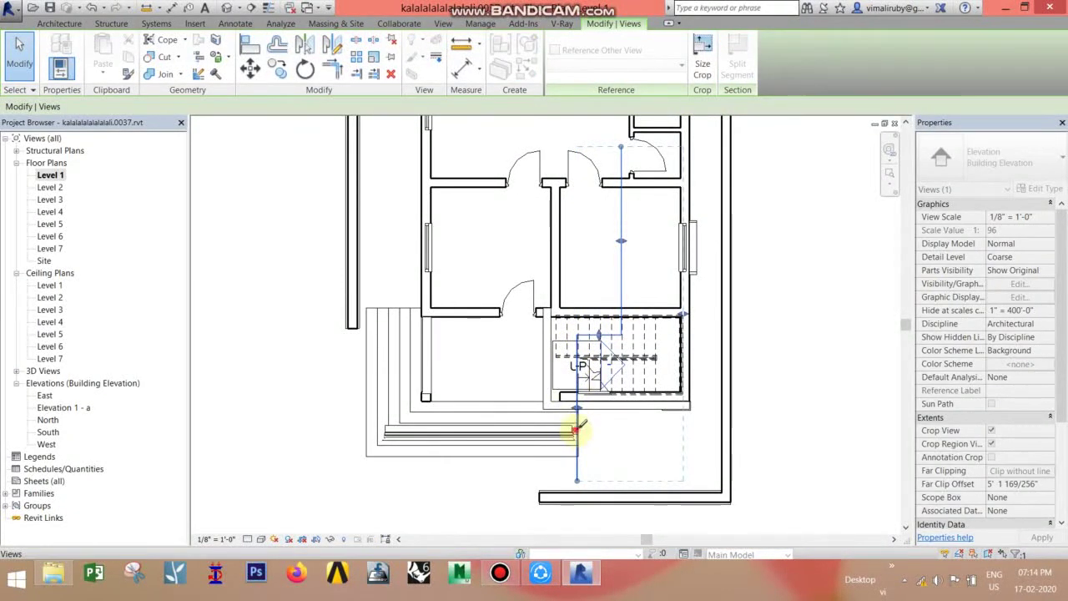
{"action": "left_click", "coordinate": [577, 430]}
{"action": "left_click", "coordinate": [516, 428]}
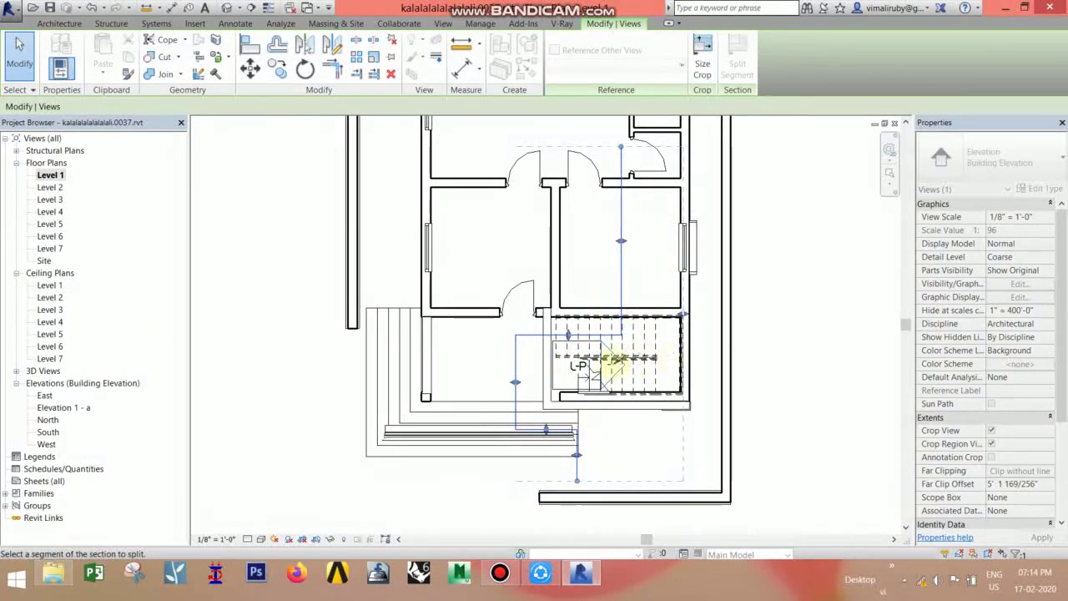
{"action": "left_click", "coordinate": [20, 62]}
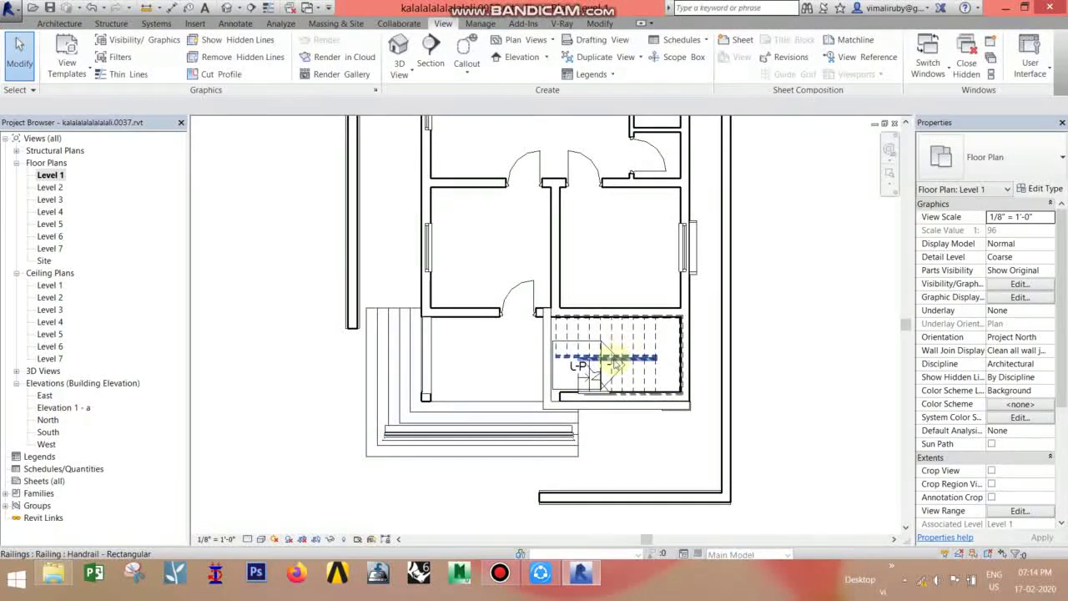
- Zoom in on the stair and select the Elevation 1 - a marker
{"action": "scroll", "coordinate": [614, 373], "scroll_direction": "up", "scroll_amount": 2}
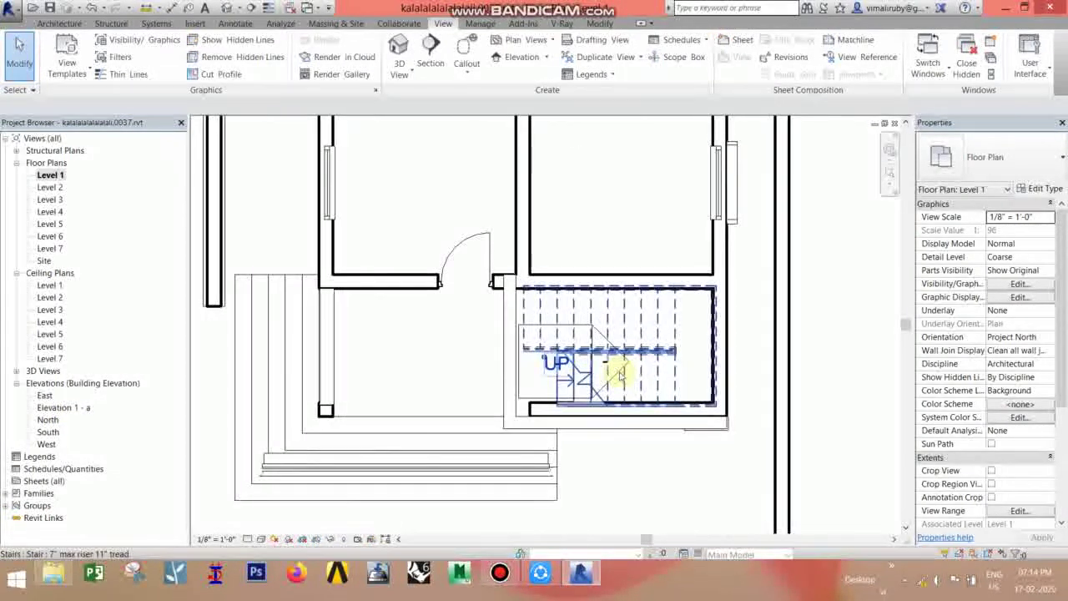
{"action": "scroll", "coordinate": [615, 374], "scroll_direction": "up", "scroll_amount": 1}
{"action": "scroll", "coordinate": [615, 375], "scroll_direction": "up", "scroll_amount": 1}
{"action": "left_click", "coordinate": [616, 375]}
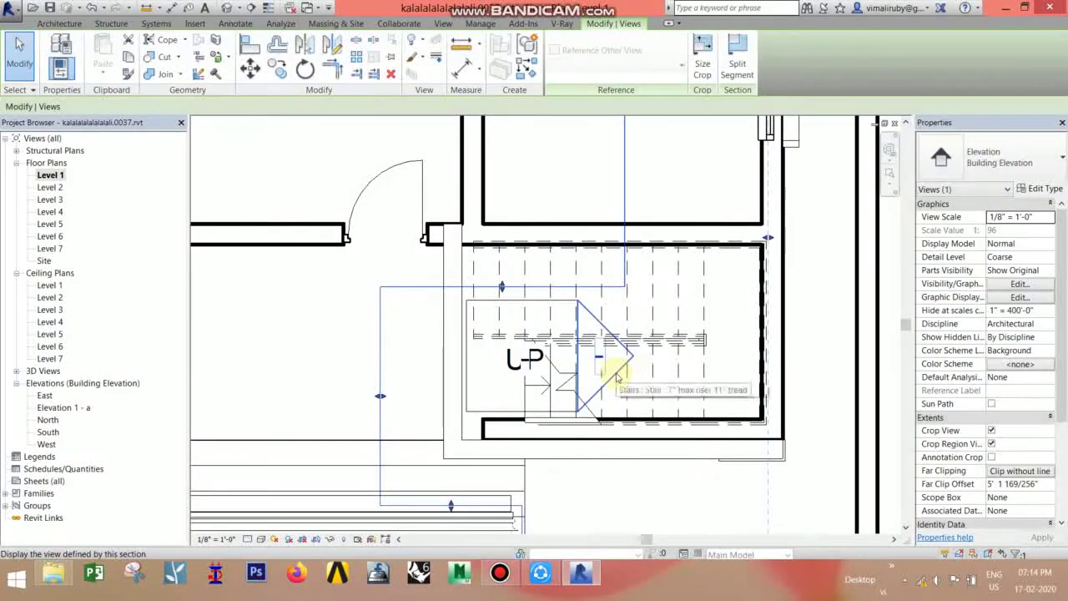
- Open Elevation 1 - a and raise its crop top past Levels 2 and 3 to Level 6
{"action": "double_click", "coordinate": [52, 407]}
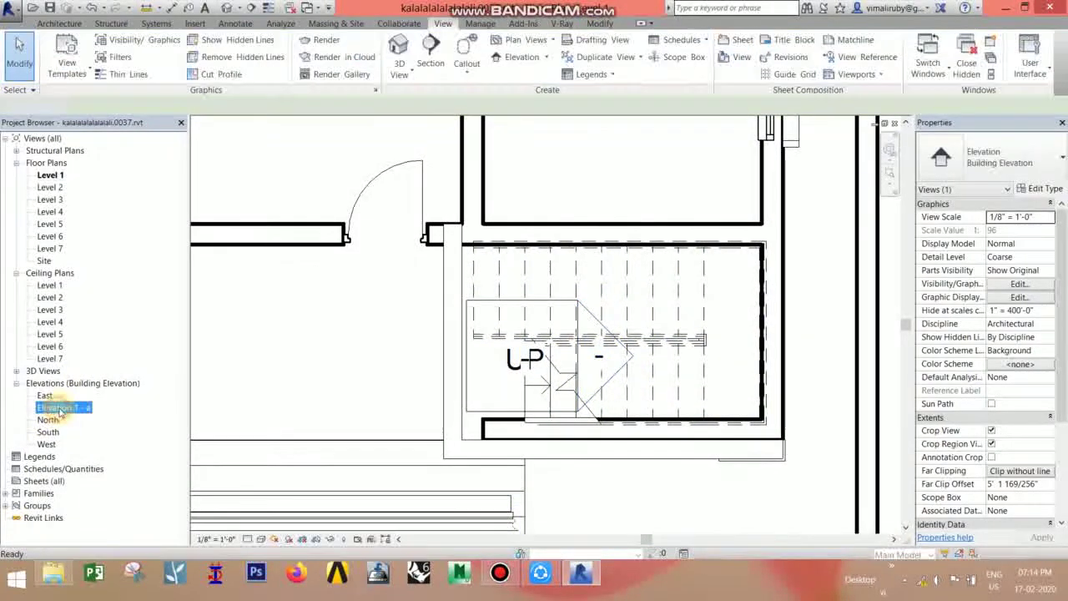
{"action": "left_click", "coordinate": [384, 370]}
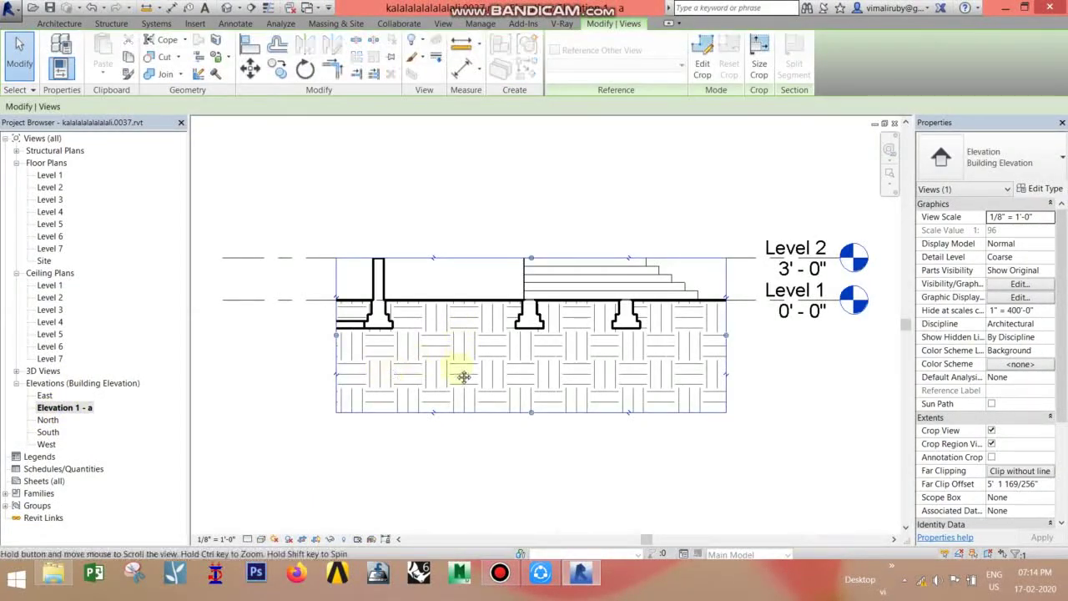
{"action": "middle_click_drag", "start_coordinate": [460, 374], "coordinate": [448, 490]}
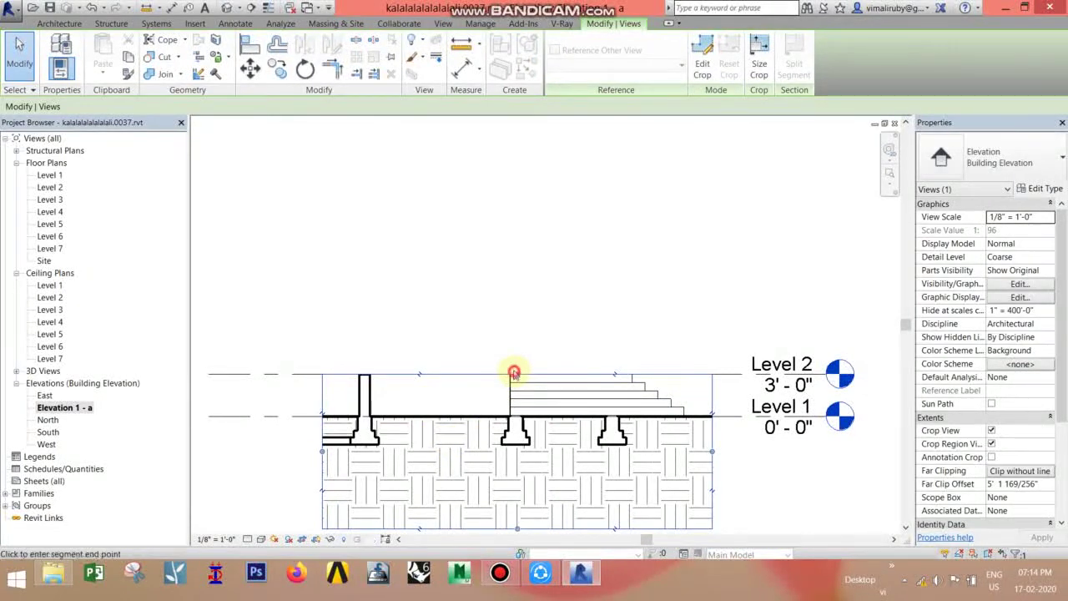
{"action": "left_click", "coordinate": [515, 372]}
{"action": "left_click_drag", "start_coordinate": [518, 375], "coordinate": [517, 322]}
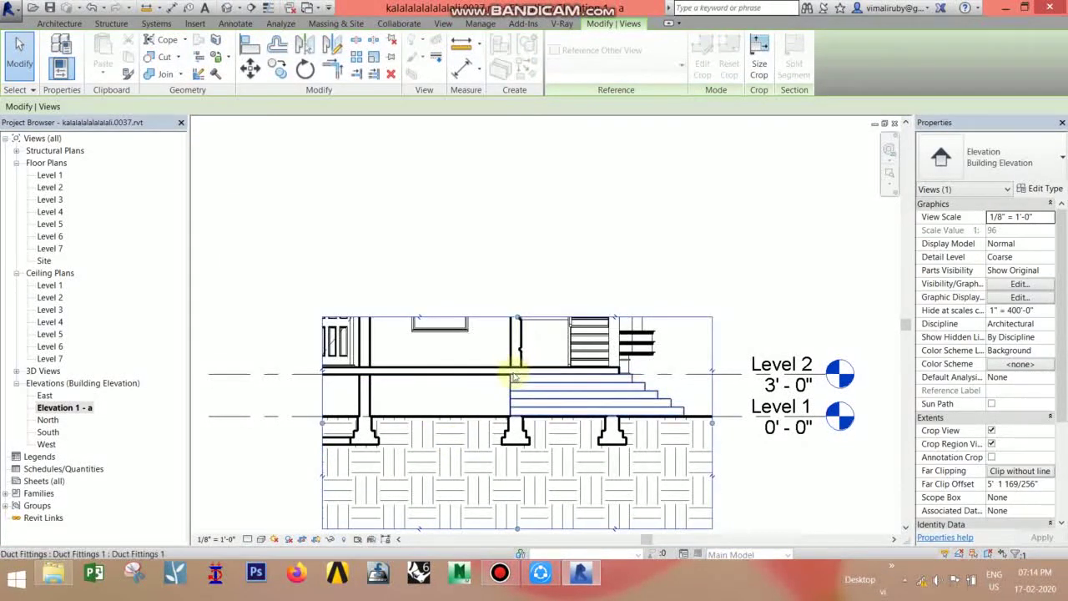
{"action": "left_click", "coordinate": [518, 321]}
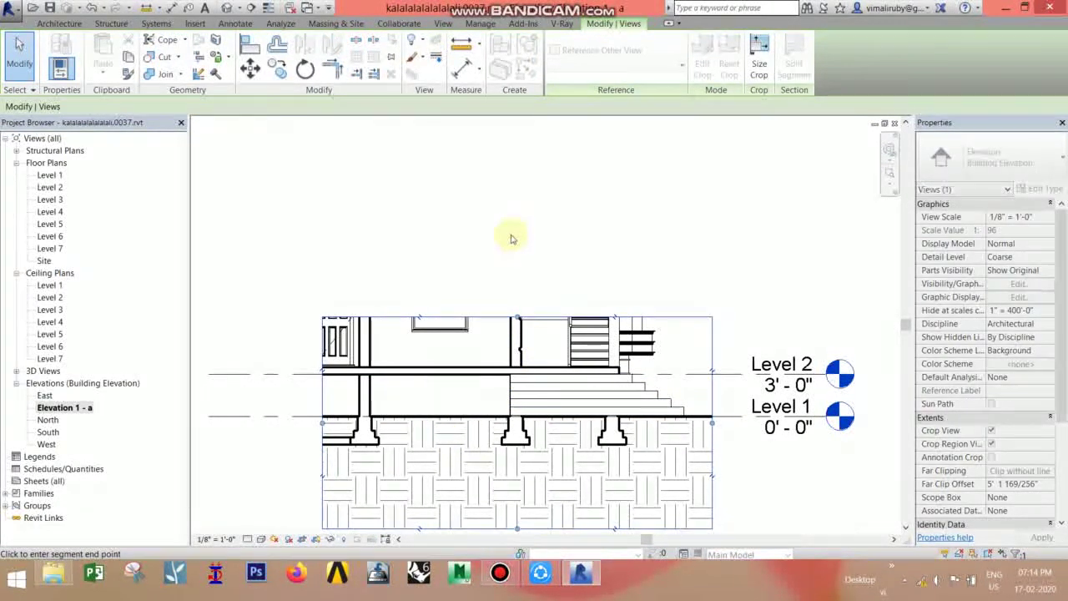
{"action": "left_click", "coordinate": [511, 238]}
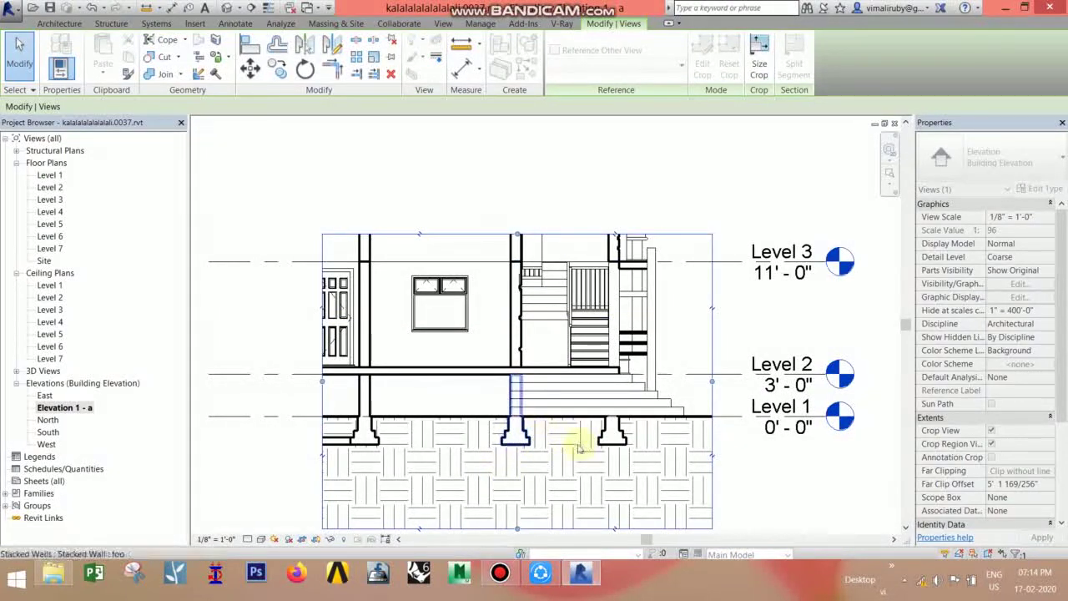
{"action": "middle_click_drag", "start_coordinate": [488, 363], "coordinate": [568, 398]}
{"action": "left_click", "coordinate": [596, 270]}
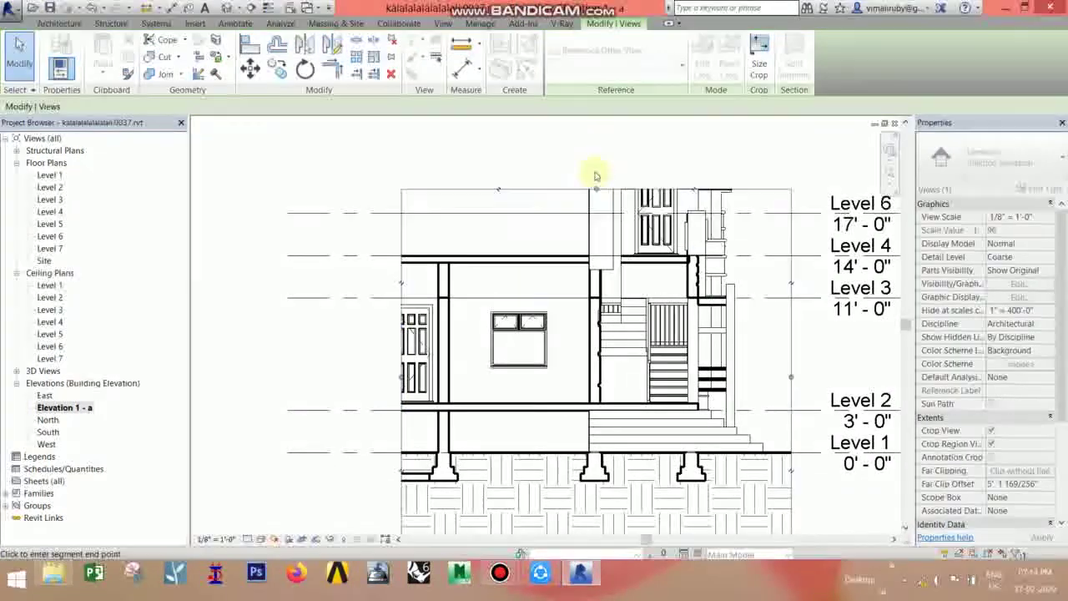
{"action": "left_click", "coordinate": [594, 167]}
- Extend the crop top further so it sits above Level 7
{"action": "scroll", "coordinate": [565, 283], "scroll_direction": "up", "scroll_amount": 2}
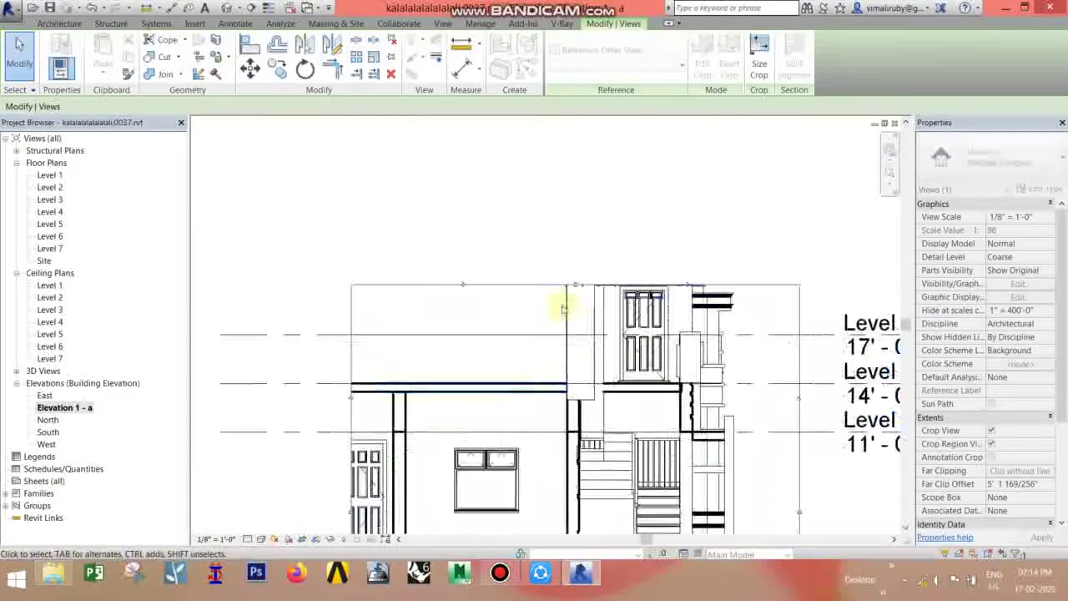
{"action": "left_click", "coordinate": [572, 286]}
{"action": "left_click", "coordinate": [575, 285]}
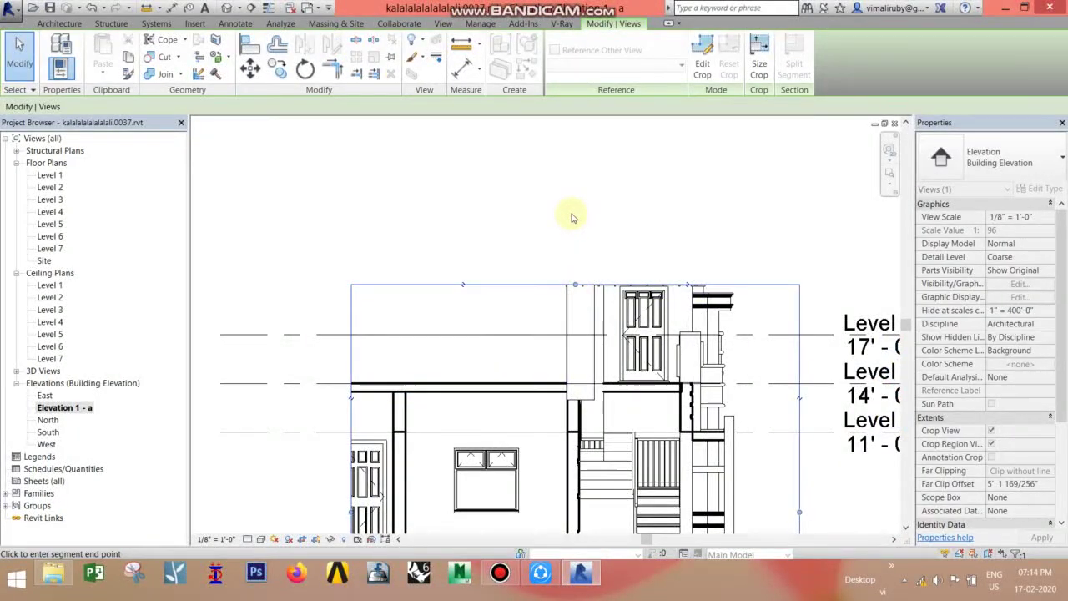
{"action": "left_click_drag", "start_coordinate": [572, 218], "coordinate": [574, 213]}
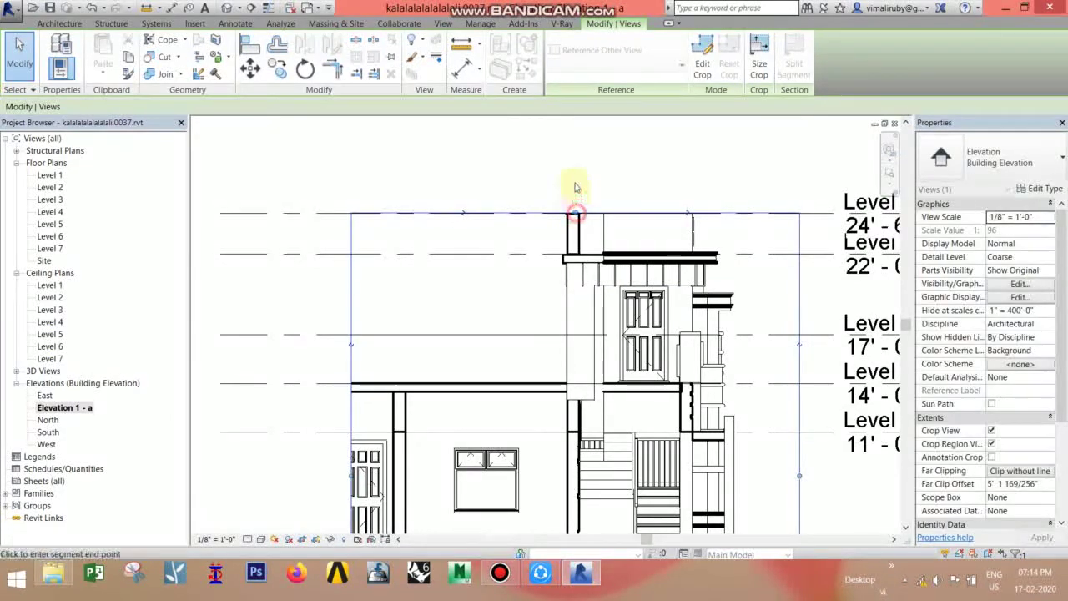
{"action": "left_click_drag", "start_coordinate": [568, 154], "coordinate": [569, 156]}
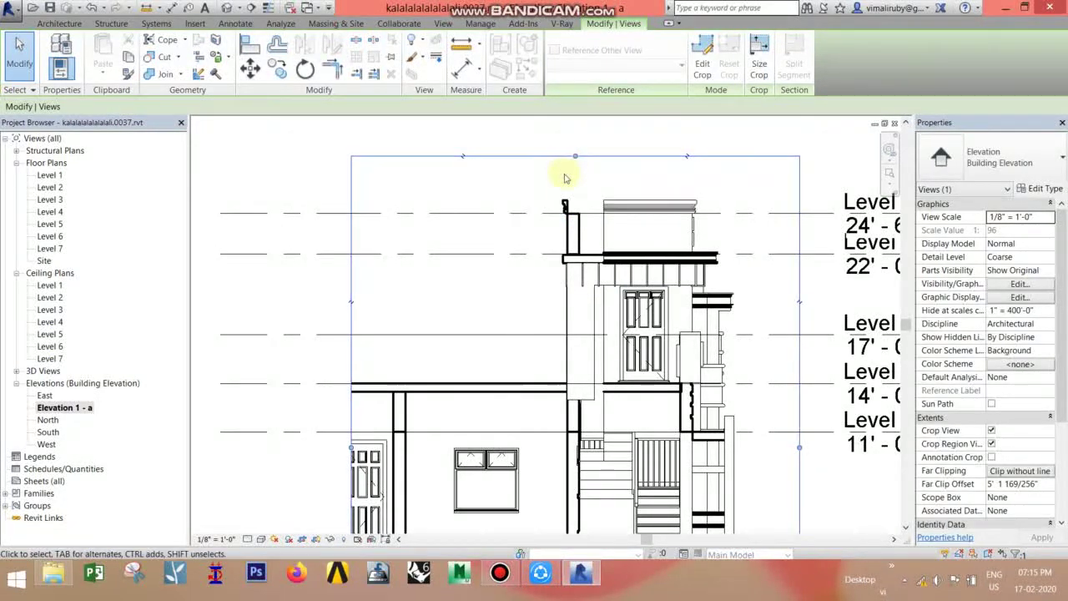
{"action": "scroll", "coordinate": [518, 209], "scroll_direction": "down", "scroll_amount": 1}
{"action": "middle_click_drag", "start_coordinate": [505, 405], "coordinate": [555, 376]}
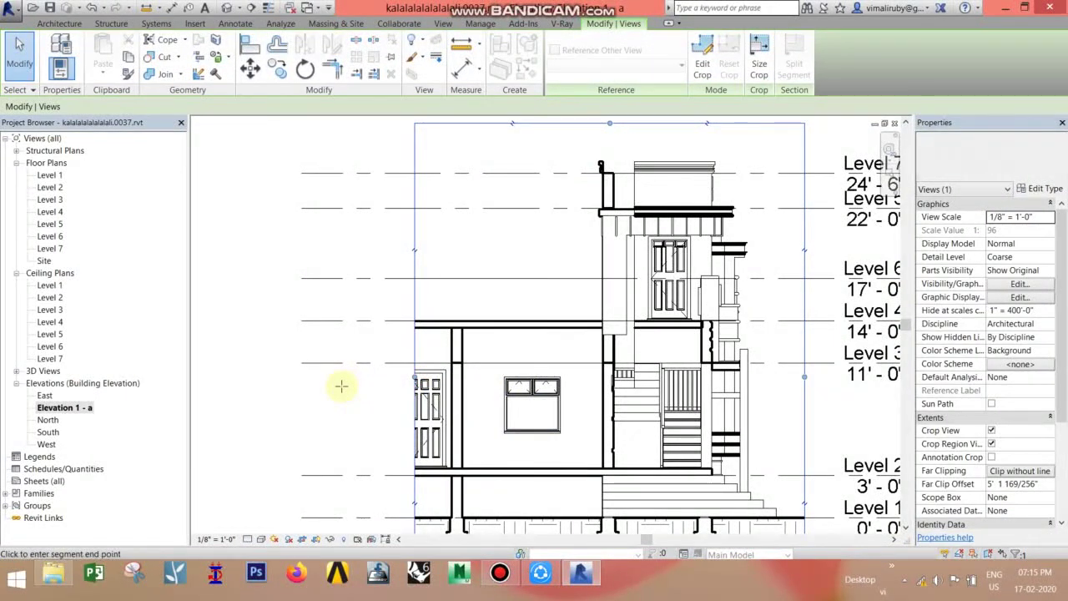
- Widen the crop's left edge outward to show the whole left door
{"action": "left_click_drag", "start_coordinate": [341, 385], "coordinate": [338, 386]}
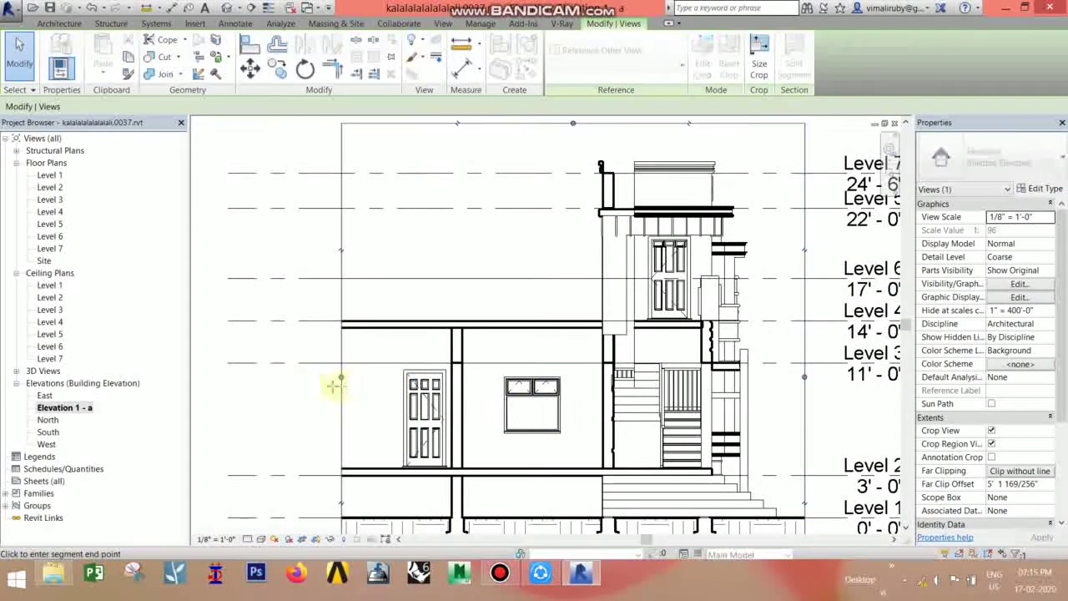
{"action": "left_click", "coordinate": [278, 385]}
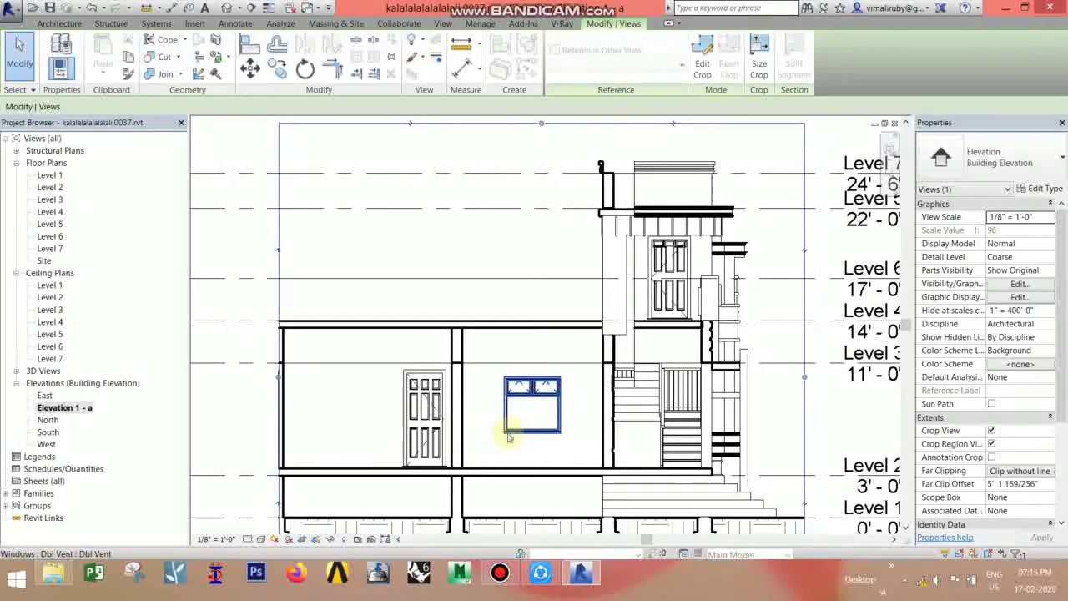
{"action": "middle_click_drag", "start_coordinate": [504, 421], "coordinate": [495, 393]}
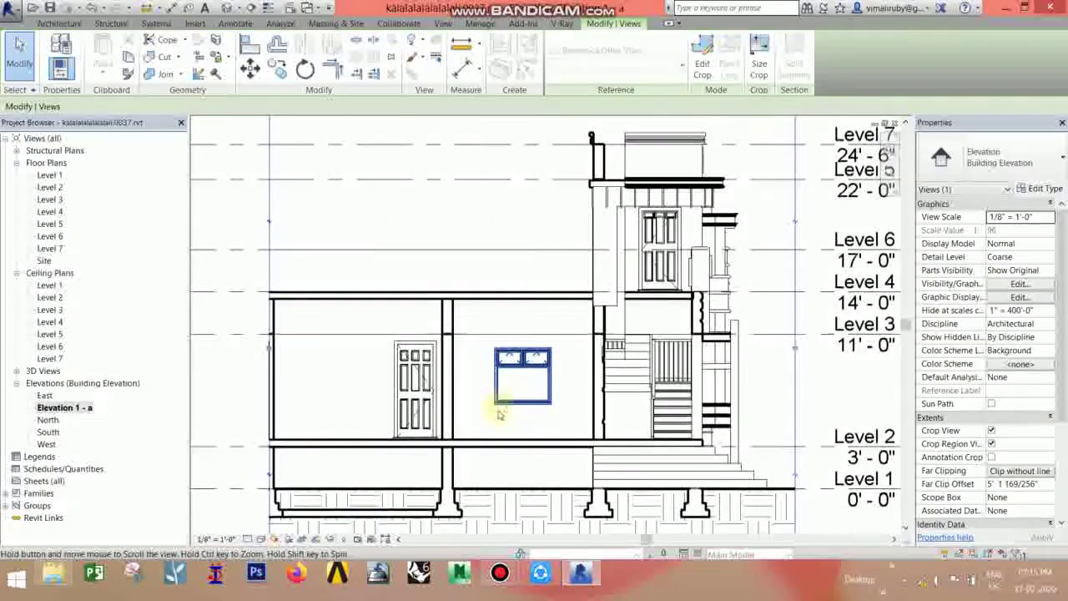
- Render Elevation 1 - a in Realistic style and move its line left into the room on Level 2
{"action": "left_click", "coordinate": [261, 540]}
{"action": "left_click", "coordinate": [287, 521]}
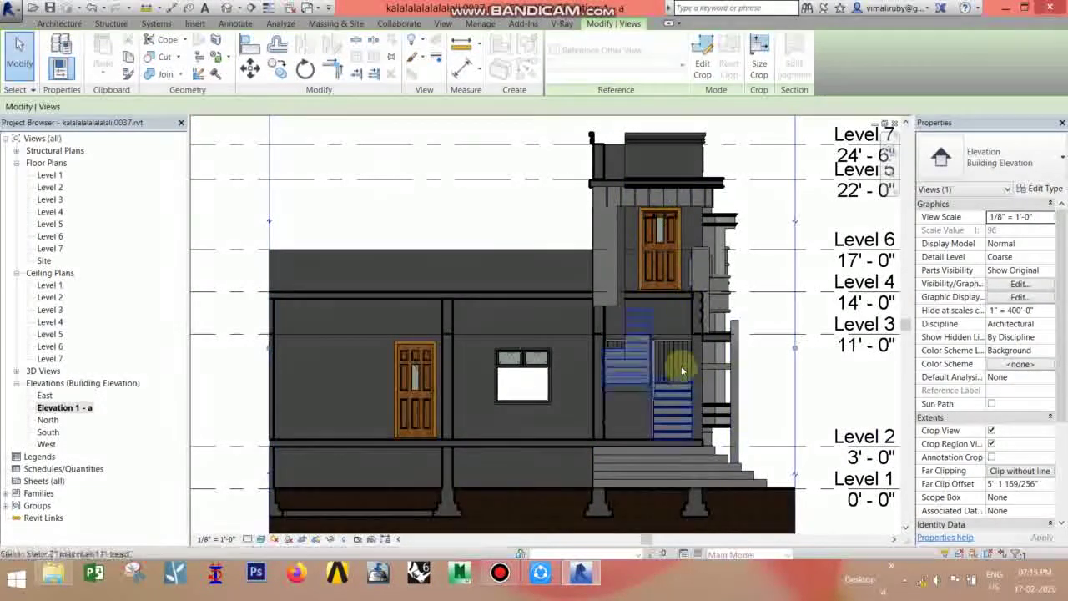
{"action": "double_click", "coordinate": [50, 187]}
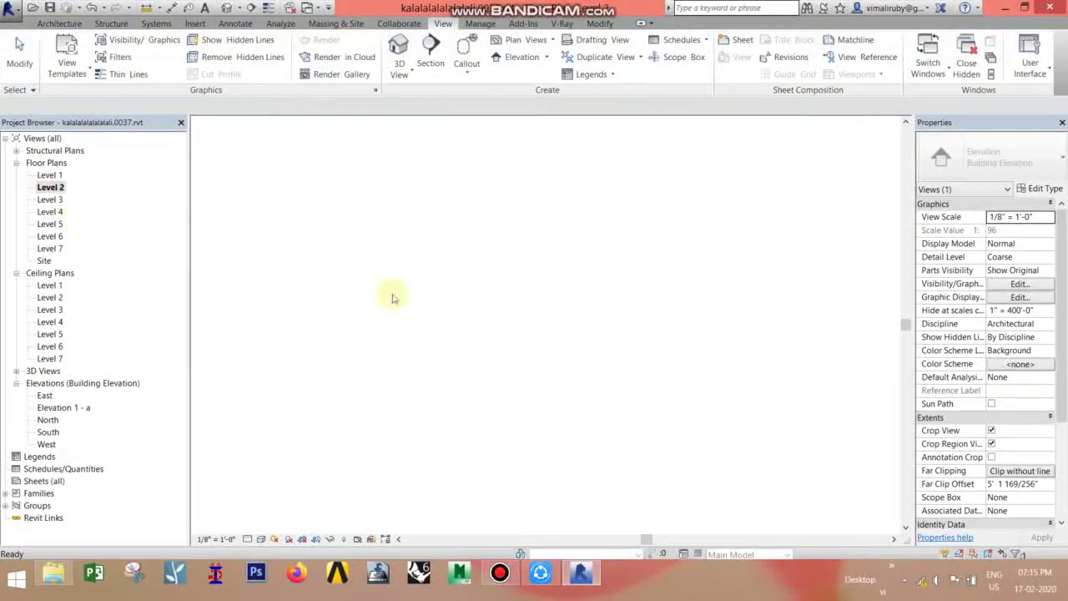
{"action": "scroll", "coordinate": [601, 358], "scroll_direction": "up", "scroll_amount": 2}
{"action": "scroll", "coordinate": [601, 360], "scroll_direction": "up", "scroll_amount": 3}
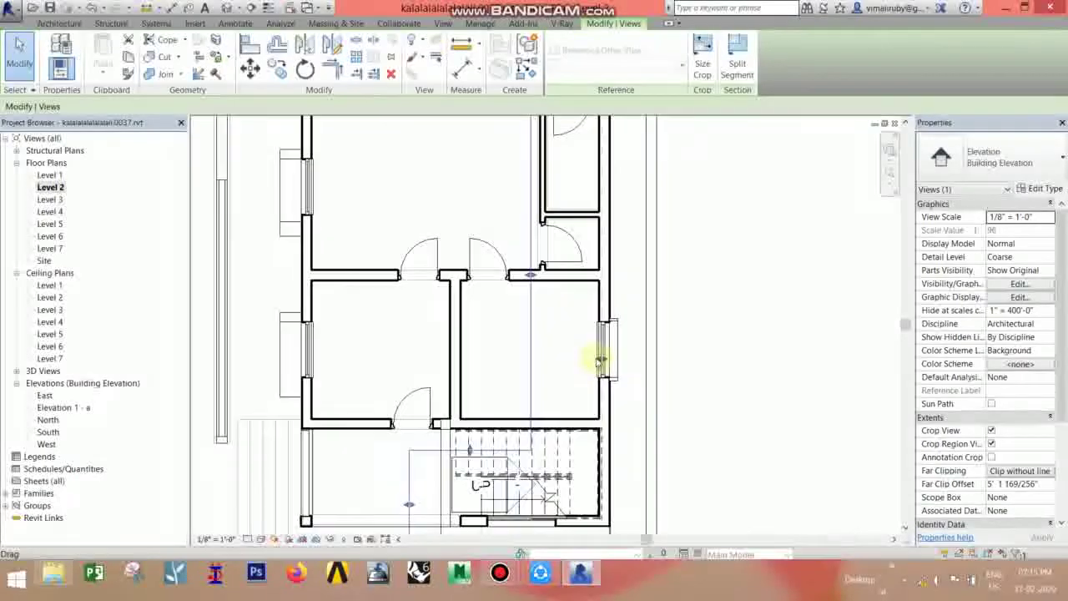
{"action": "left_click_drag", "start_coordinate": [600, 361], "coordinate": [555, 374]}
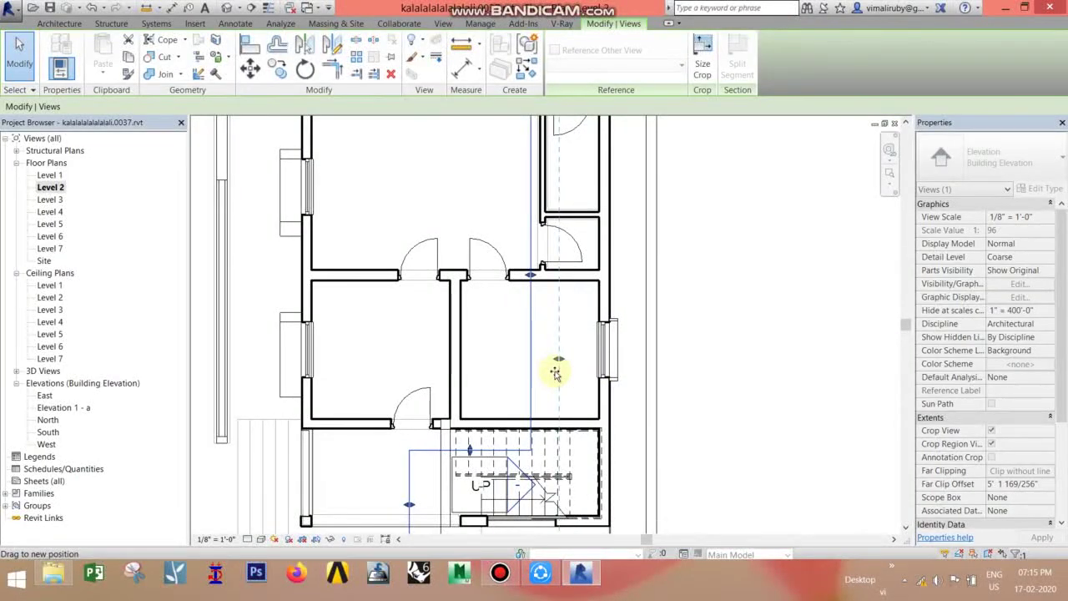
- Tighten Elevation 1 - a's crop: left edge in, top toward Level 6, bottom at Level 1
{"action": "double_click", "coordinate": [59, 408]}
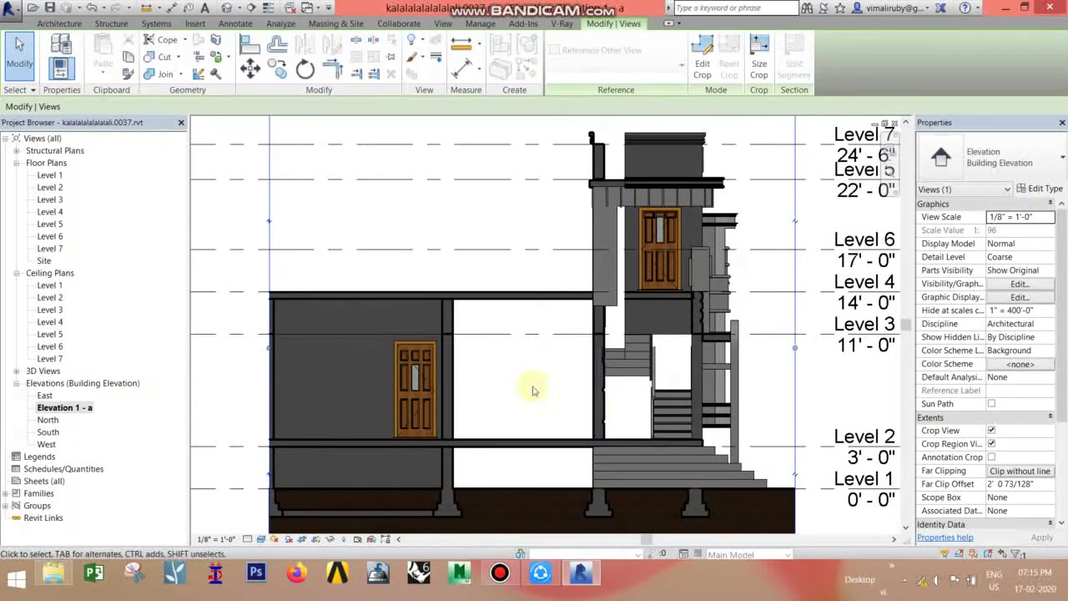
{"action": "left_click", "coordinate": [266, 349]}
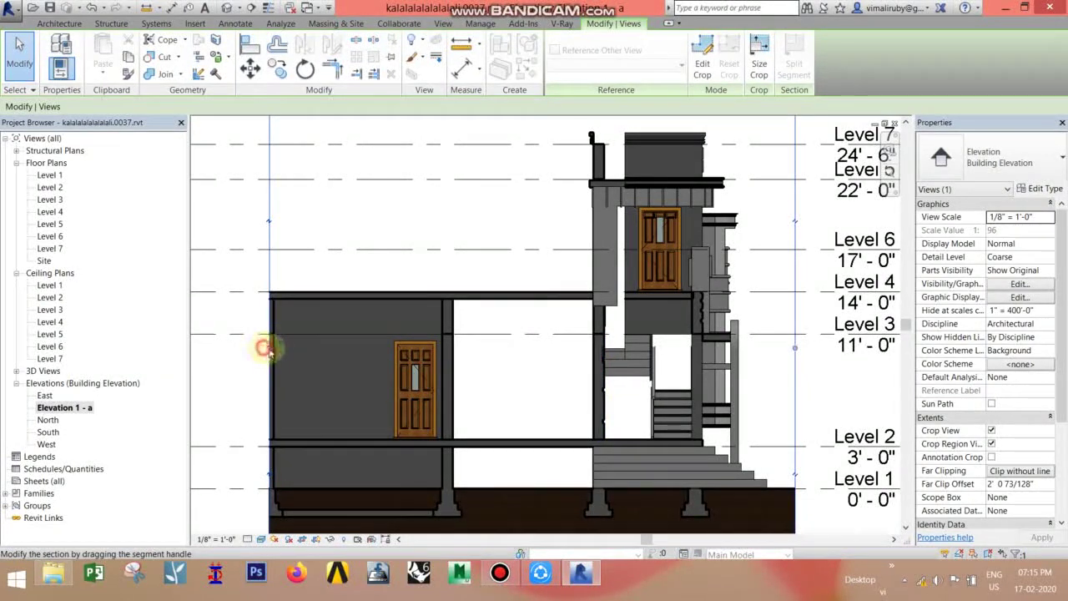
{"action": "left_click", "coordinate": [311, 353]}
{"action": "scroll", "coordinate": [429, 359], "scroll_direction": "down", "scroll_amount": 1}
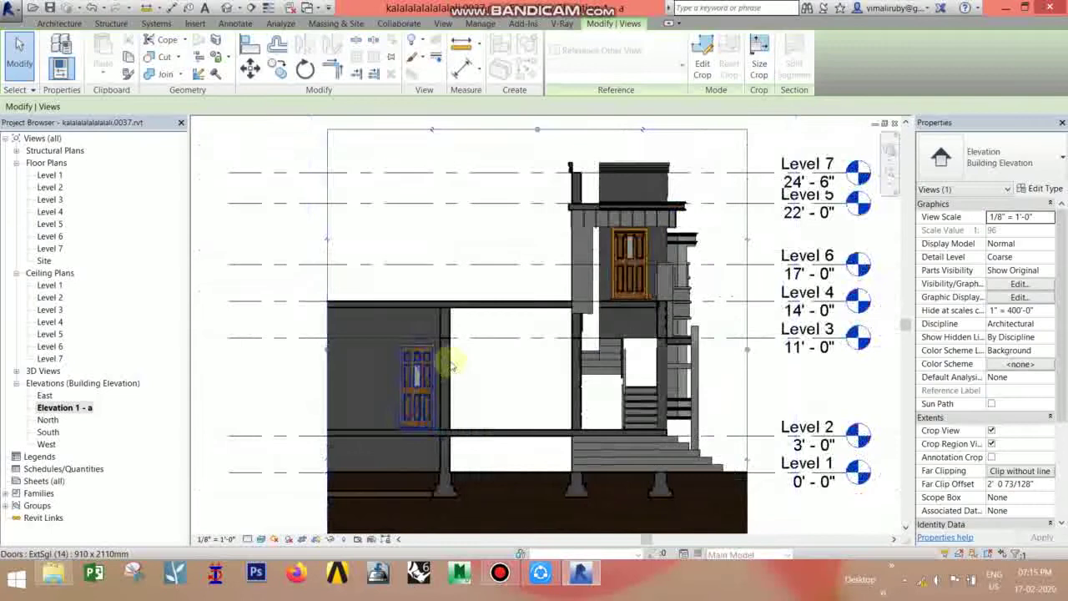
{"action": "left_click", "coordinate": [538, 131]}
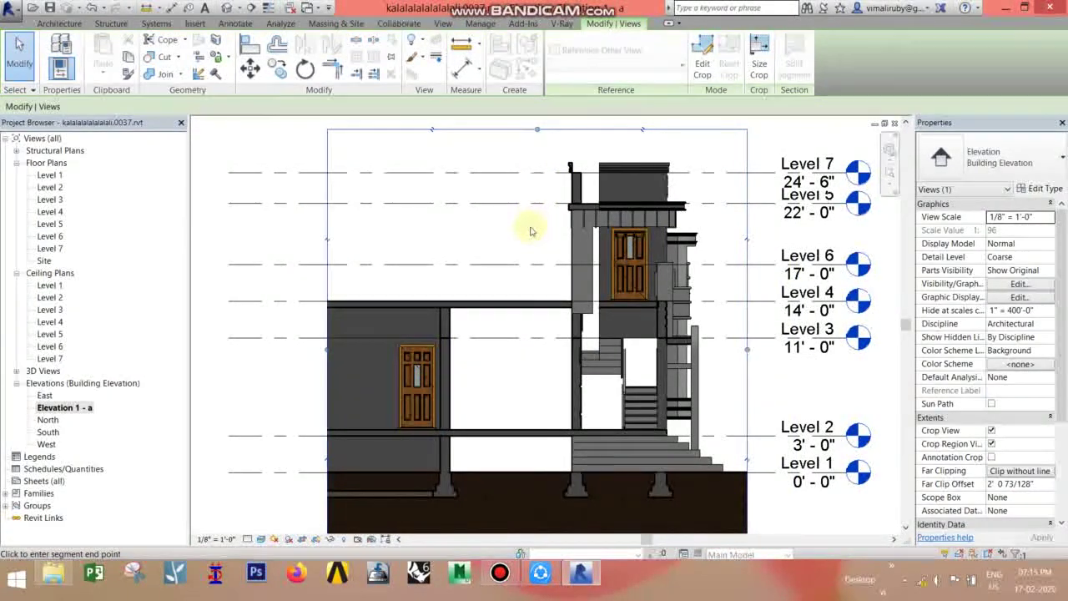
{"action": "left_click", "coordinate": [532, 230]}
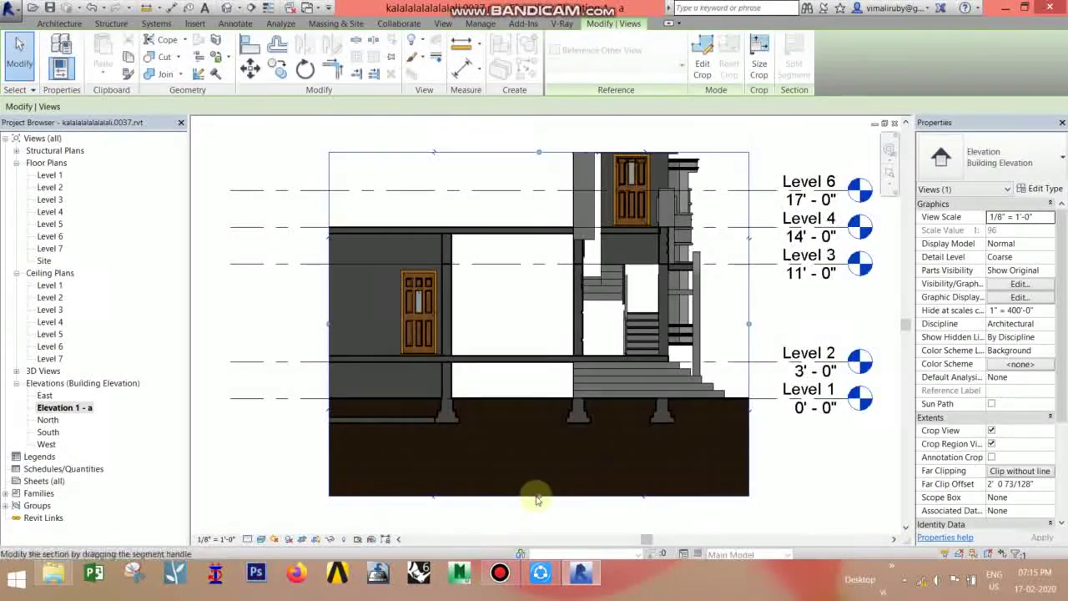
{"action": "left_click", "coordinate": [537, 496]}
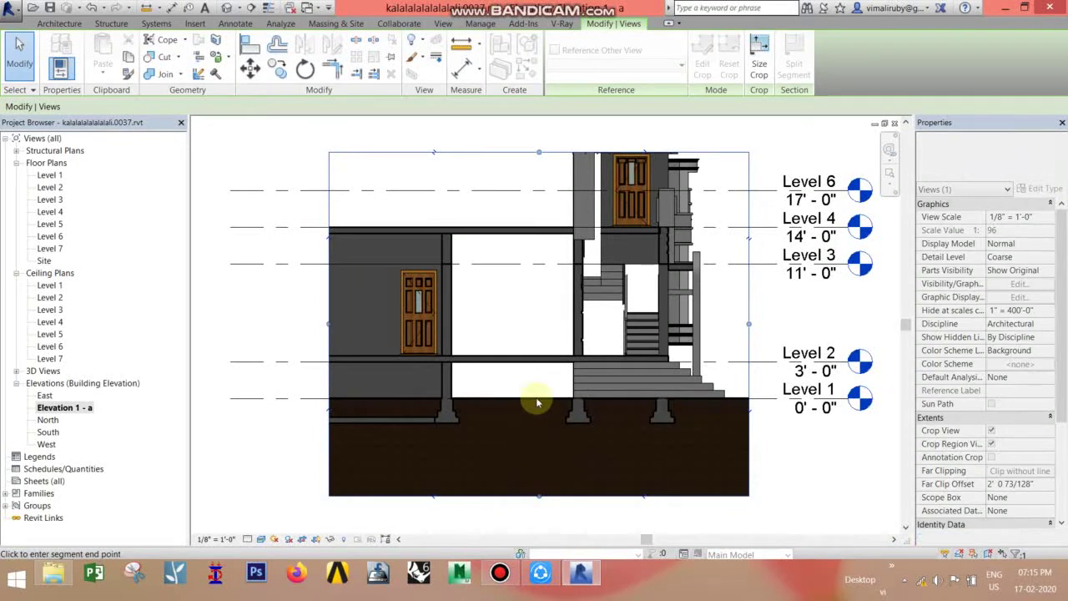
{"action": "left_click", "coordinate": [528, 410]}
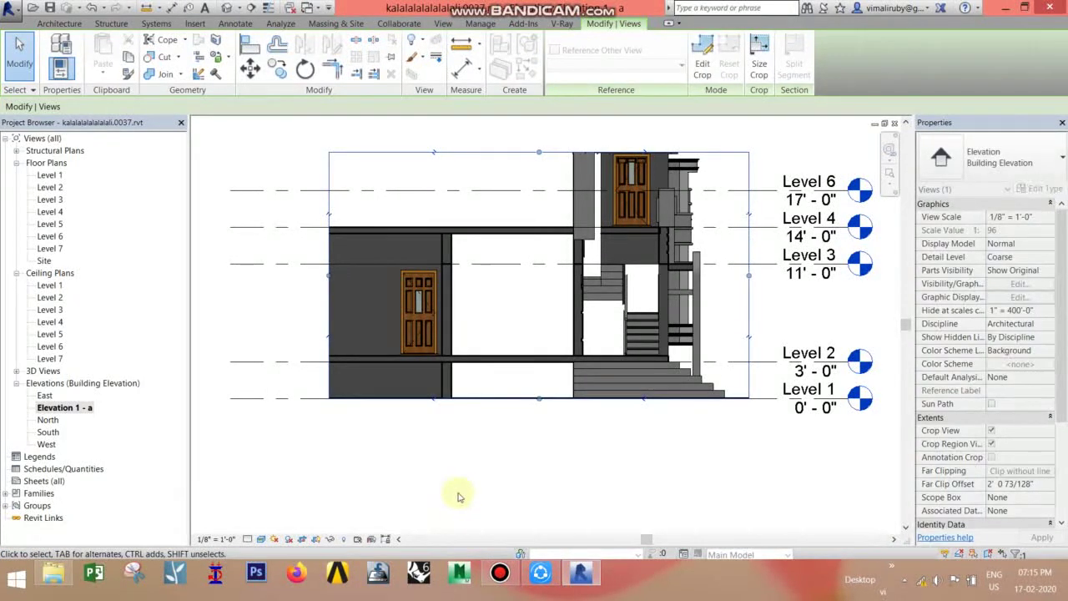
{"action": "left_click", "coordinate": [542, 397]}
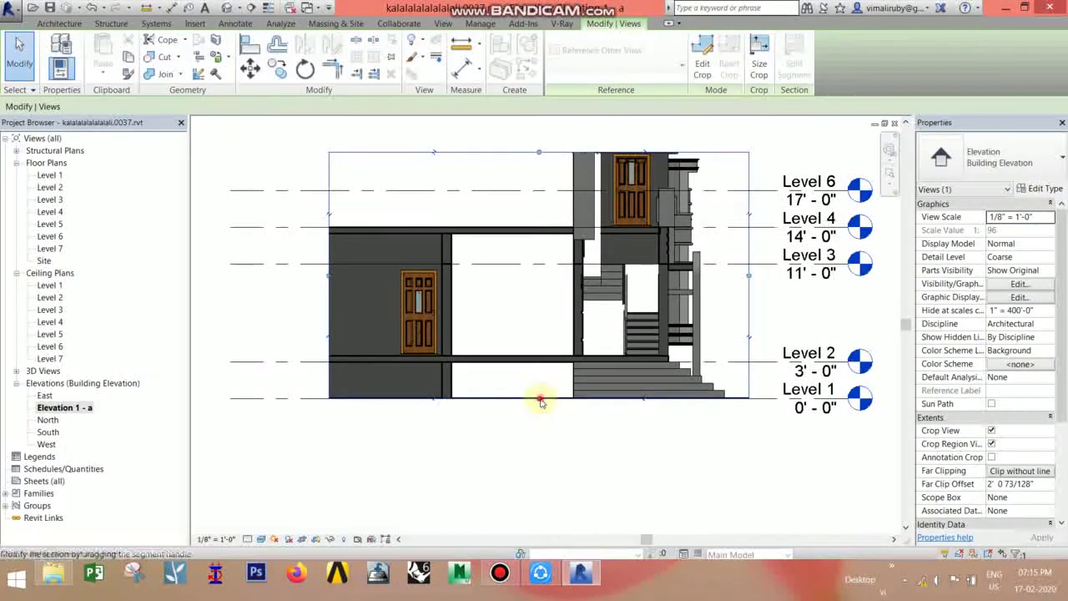
{"action": "left_click", "coordinate": [532, 488]}
- On the Level 2 plan, place a new elevation marker in the empty space below the house
{"action": "double_click", "coordinate": [49, 175]}
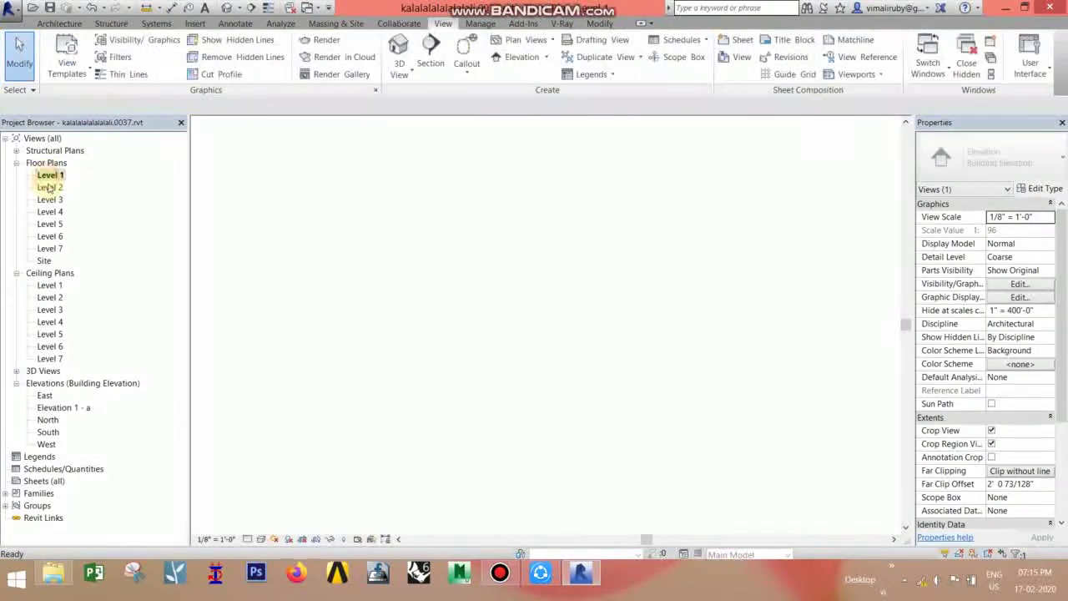
{"action": "double_click", "coordinate": [50, 187]}
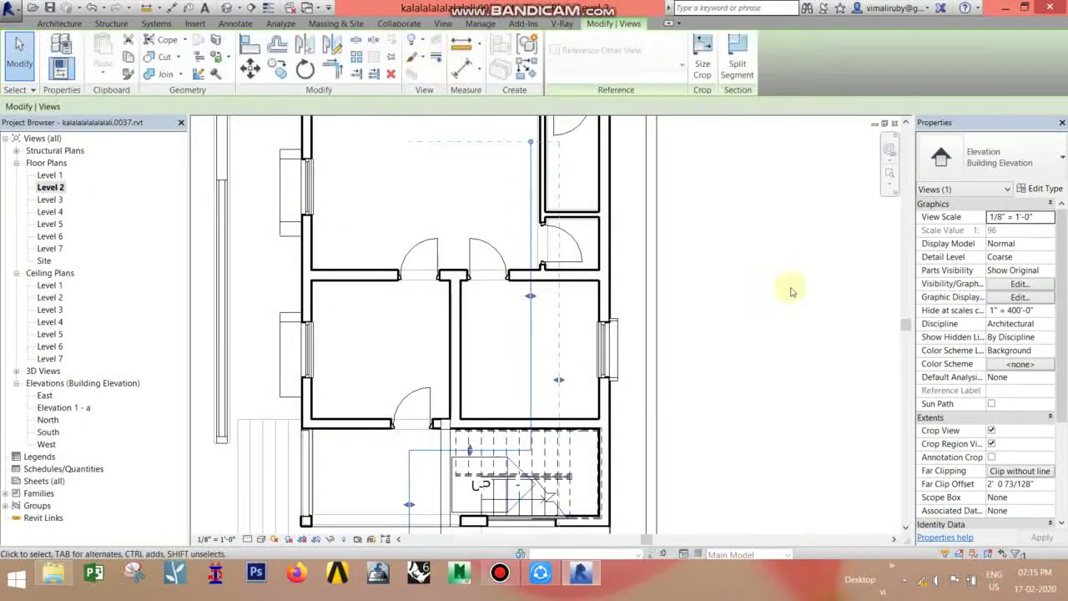
{"action": "left_click", "coordinate": [442, 23]}
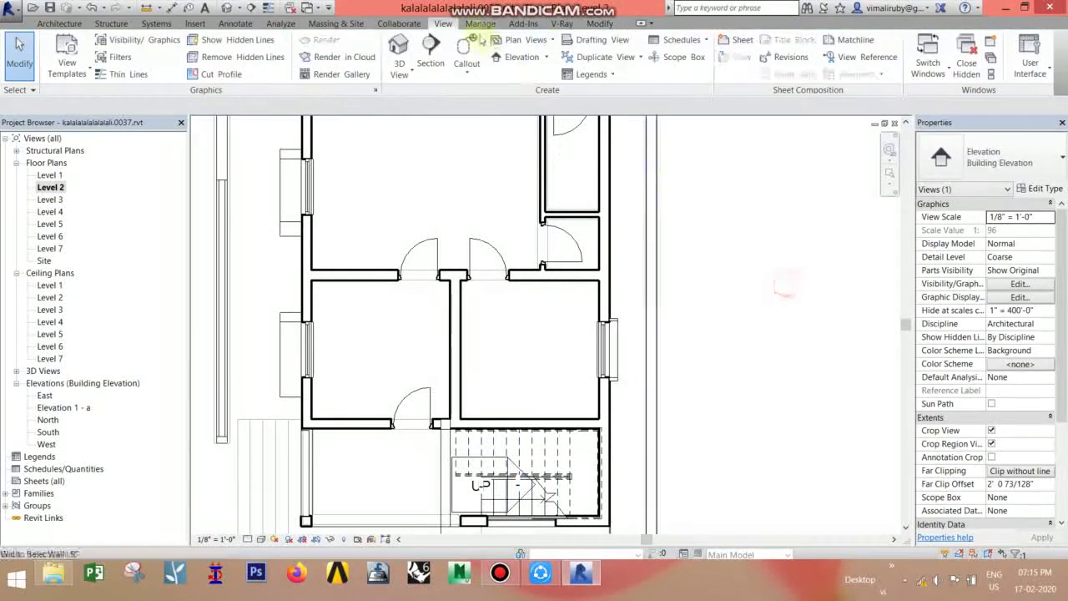
{"action": "left_click", "coordinate": [543, 57]}
{"action": "left_click", "coordinate": [543, 74]}
{"action": "scroll", "coordinate": [565, 239], "scroll_direction": "down", "scroll_amount": 2}
{"action": "middle_click_drag", "start_coordinate": [612, 465], "coordinate": [563, 313]}
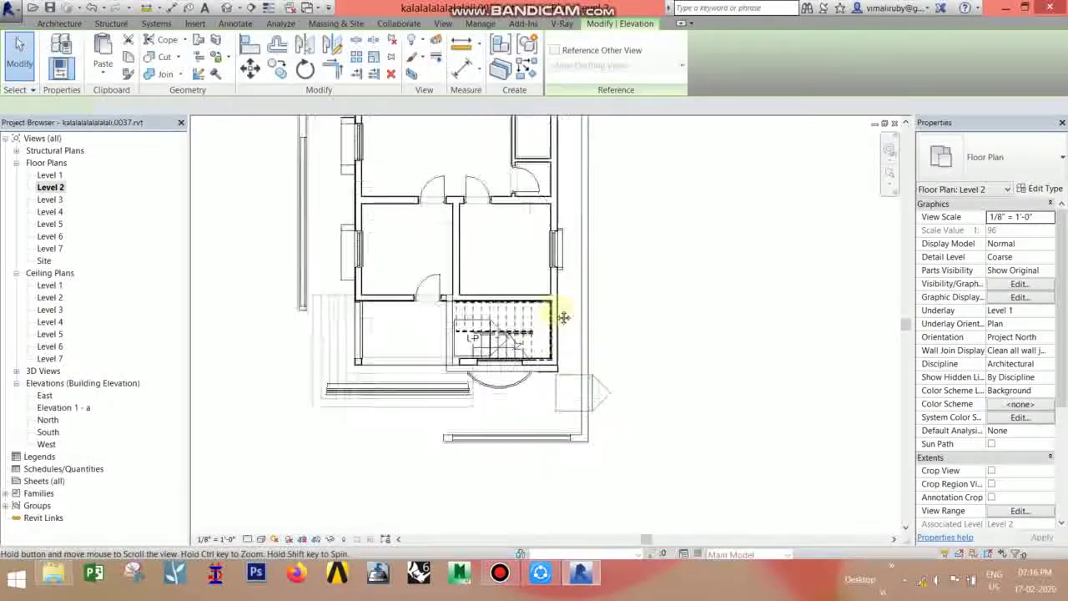
{"action": "left_click", "coordinate": [630, 455]}
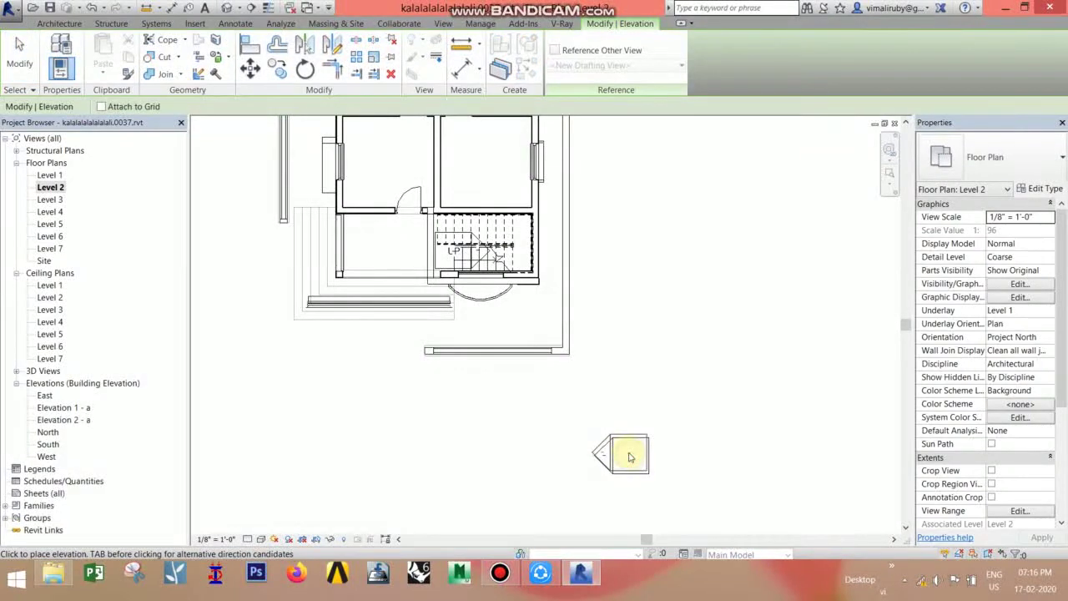
{"action": "key", "text": "Escape"}
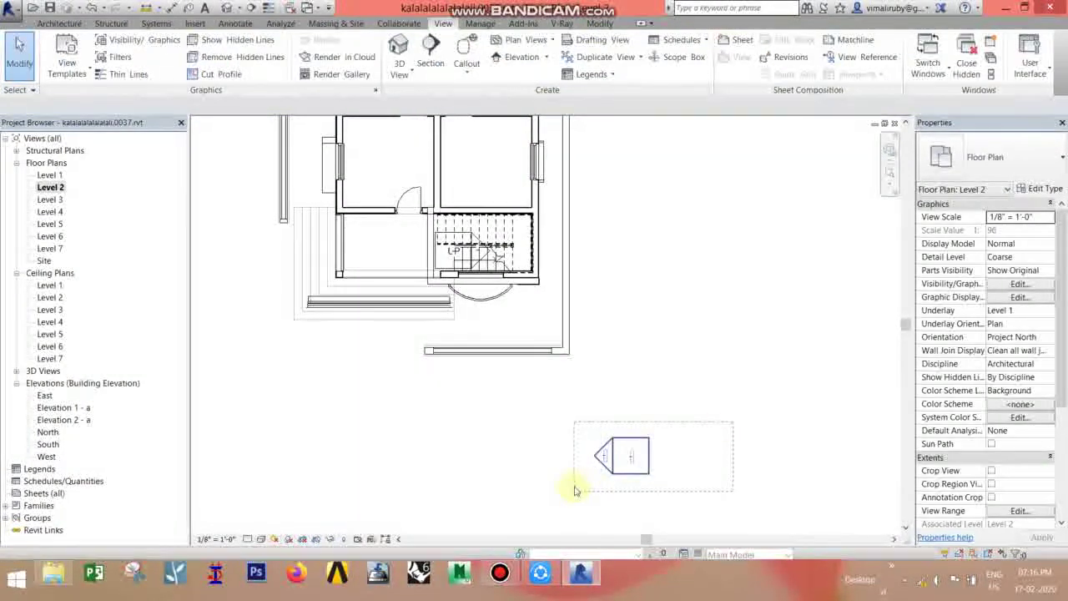
- Rotate the marker about 55° toward the house and extend its far clip to 51' 3 179/256"
{"action": "left_click_drag", "start_coordinate": [631, 484], "coordinate": [587, 375]}
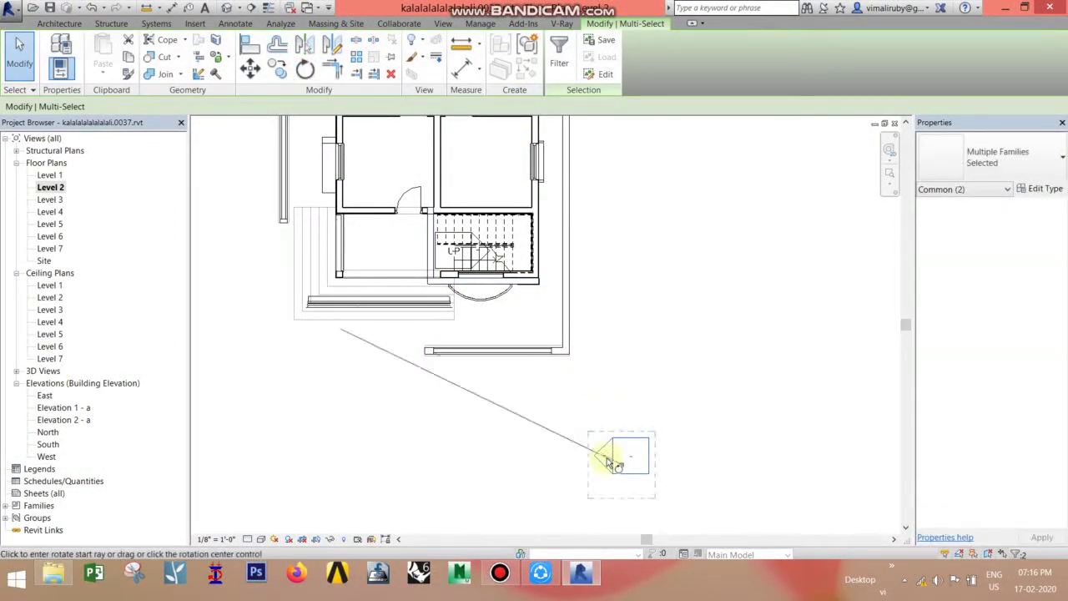
{"action": "left_click", "coordinate": [440, 430]}
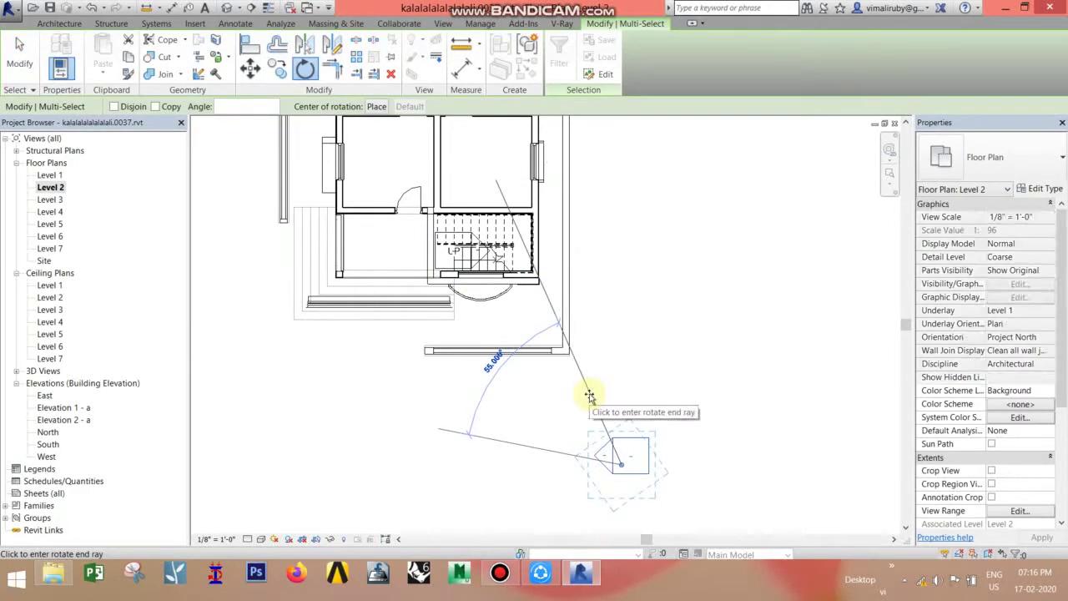
{"action": "left_click", "coordinate": [587, 400]}
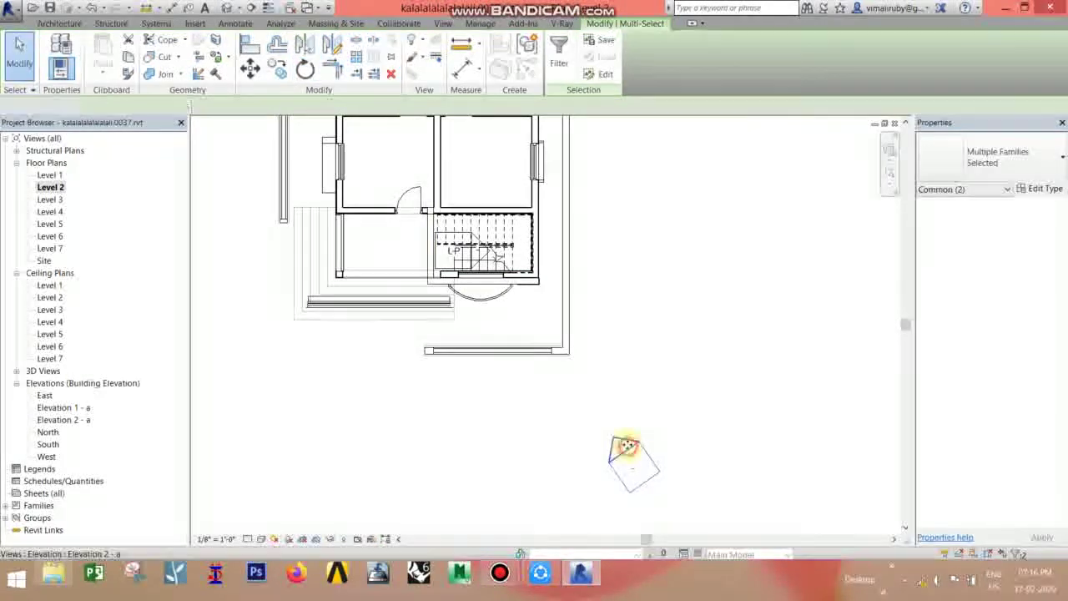
{"action": "left_click", "coordinate": [627, 451]}
{"action": "scroll", "coordinate": [548, 362], "scroll_direction": "down", "scroll_amount": 3}
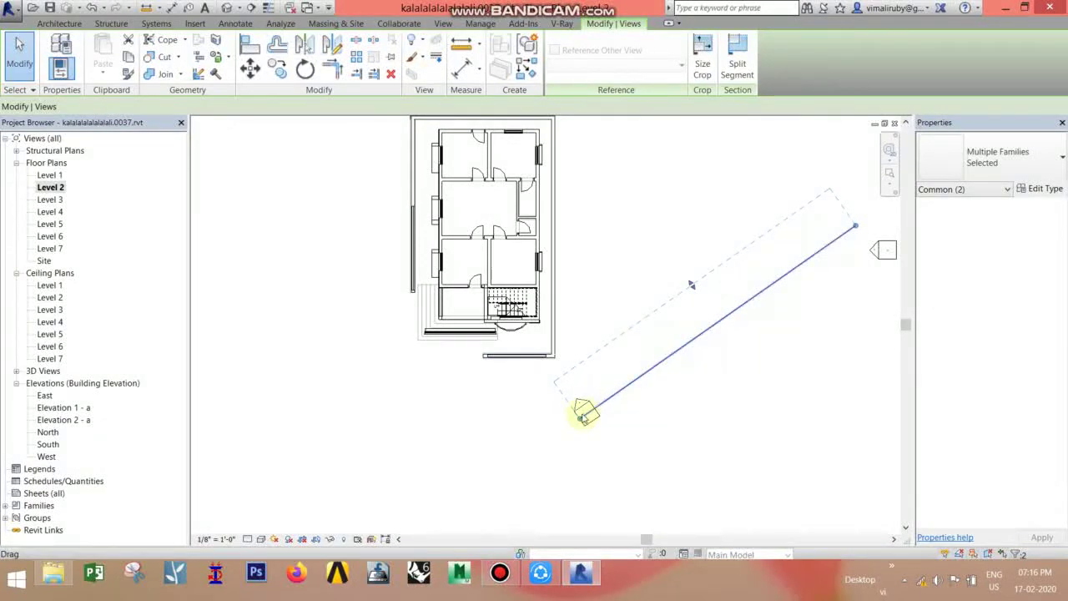
{"action": "left_click_drag", "start_coordinate": [581, 409], "coordinate": [373, 492]}
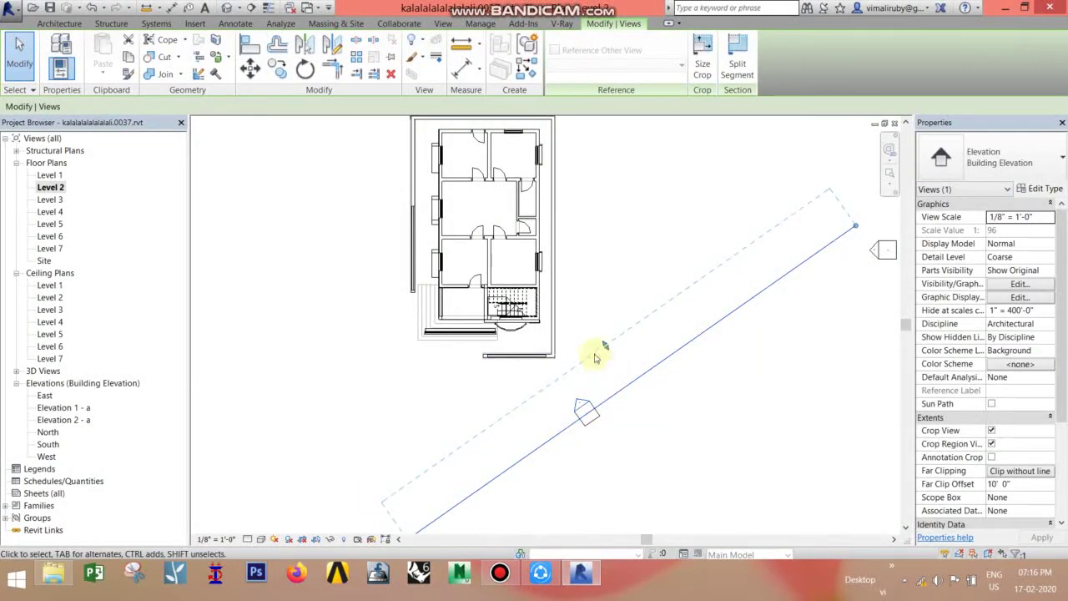
{"action": "left_click_drag", "start_coordinate": [606, 346], "coordinate": [445, 228]}
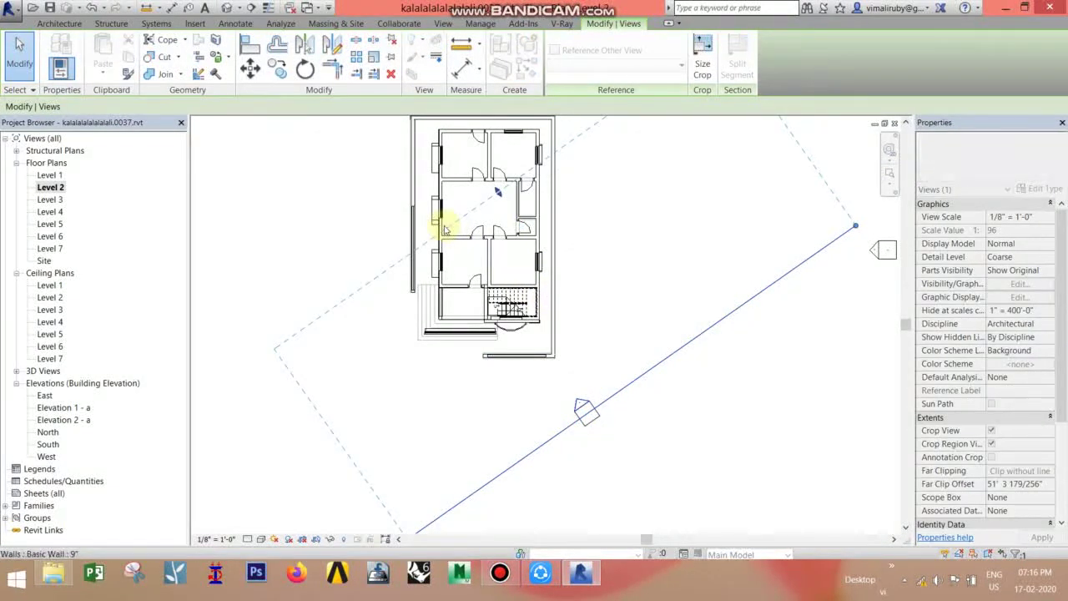
- Set the Elevation 2 - a view's visual style to Realistic
{"action": "double_click", "coordinate": [75, 420]}
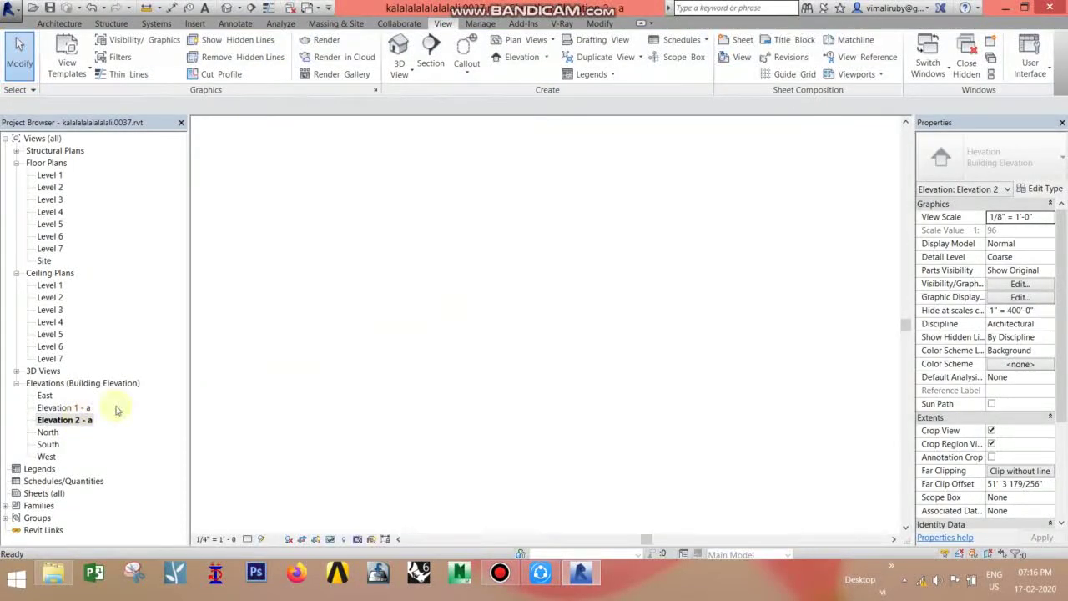
{"action": "left_click", "coordinate": [519, 244]}
{"action": "left_click", "coordinate": [262, 539]}
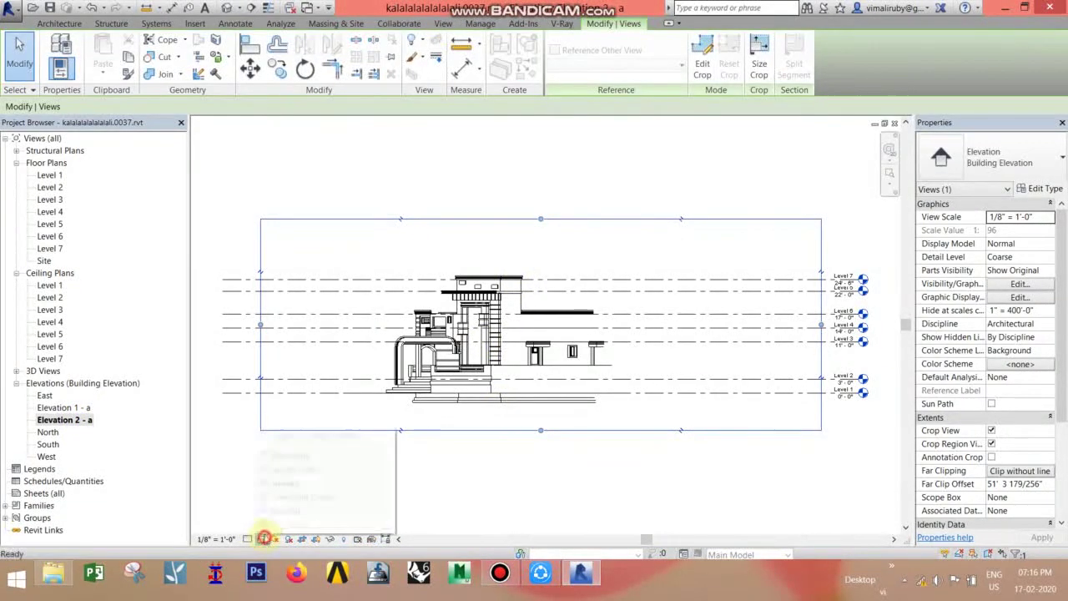
{"action": "left_click", "coordinate": [287, 513]}
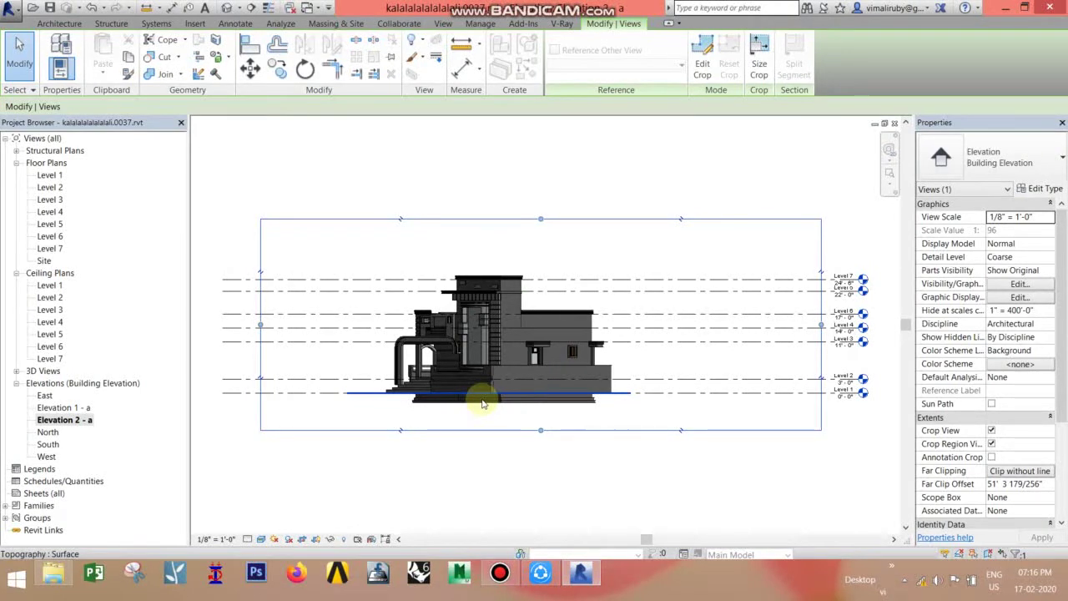
- Go back to the Level 2 plan and check the diagonal Elevation 2 - a marker
{"action": "double_click", "coordinate": [51, 188]}
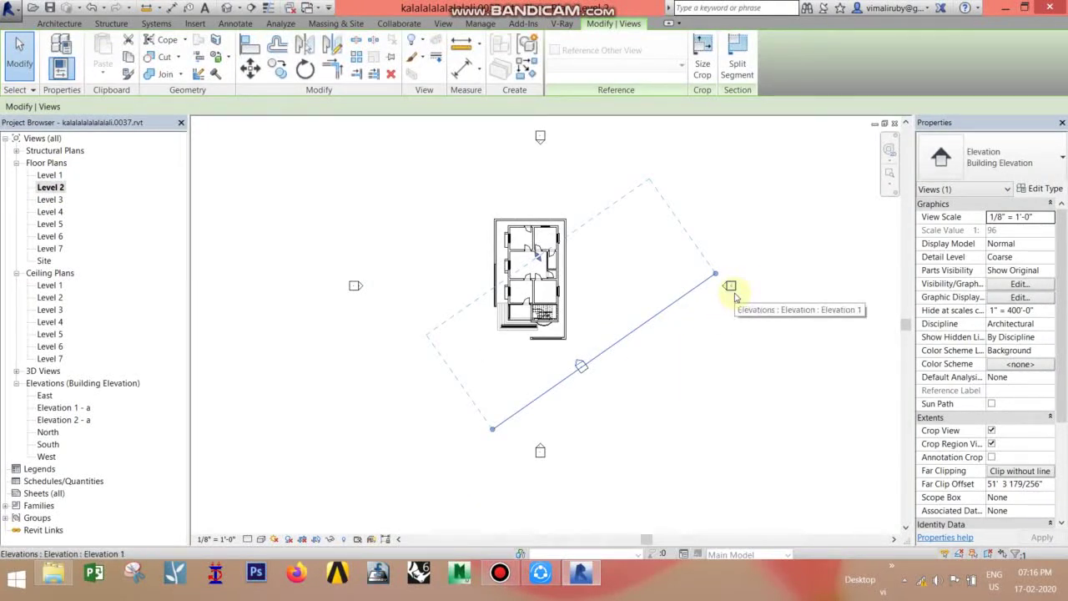
{"action": "left_click", "coordinate": [736, 295]}
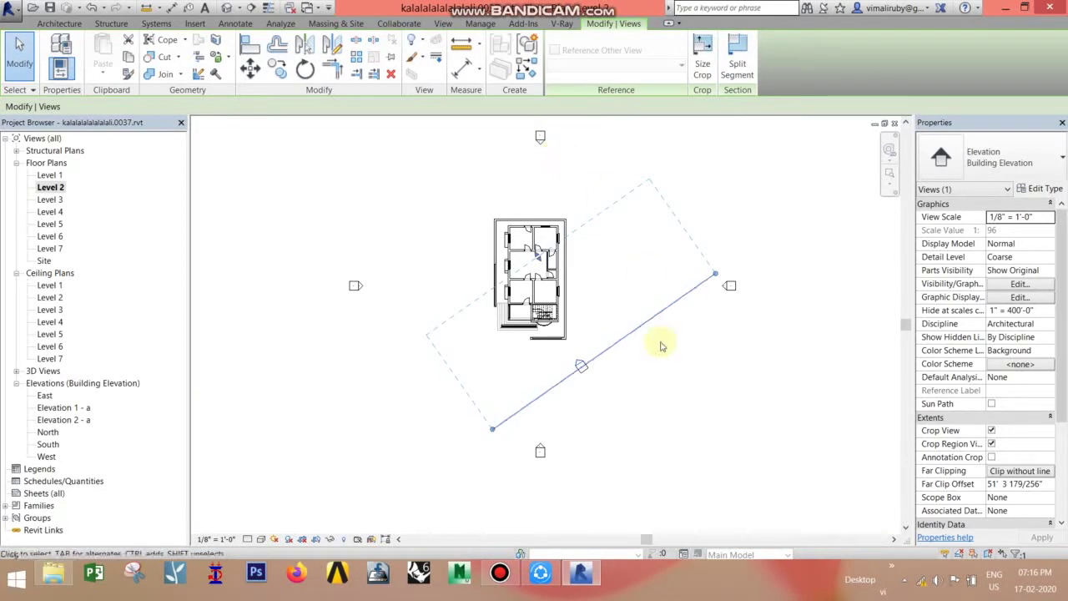
{"action": "left_click", "coordinate": [684, 372]}
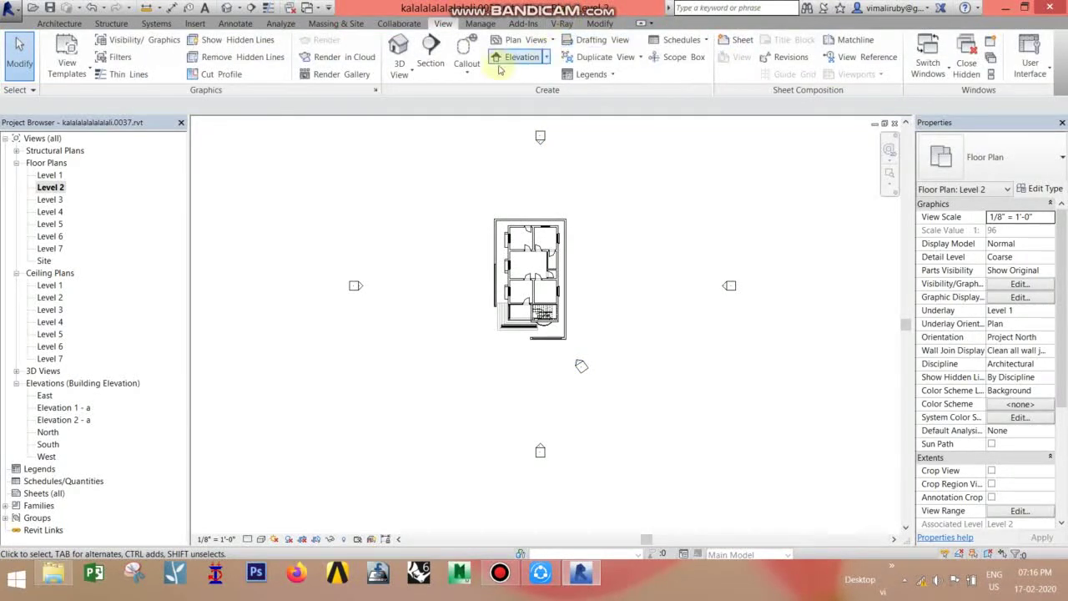
- Draw a building section line across the Level 2 stair area, creating Section 1
{"action": "left_click", "coordinate": [431, 50]}
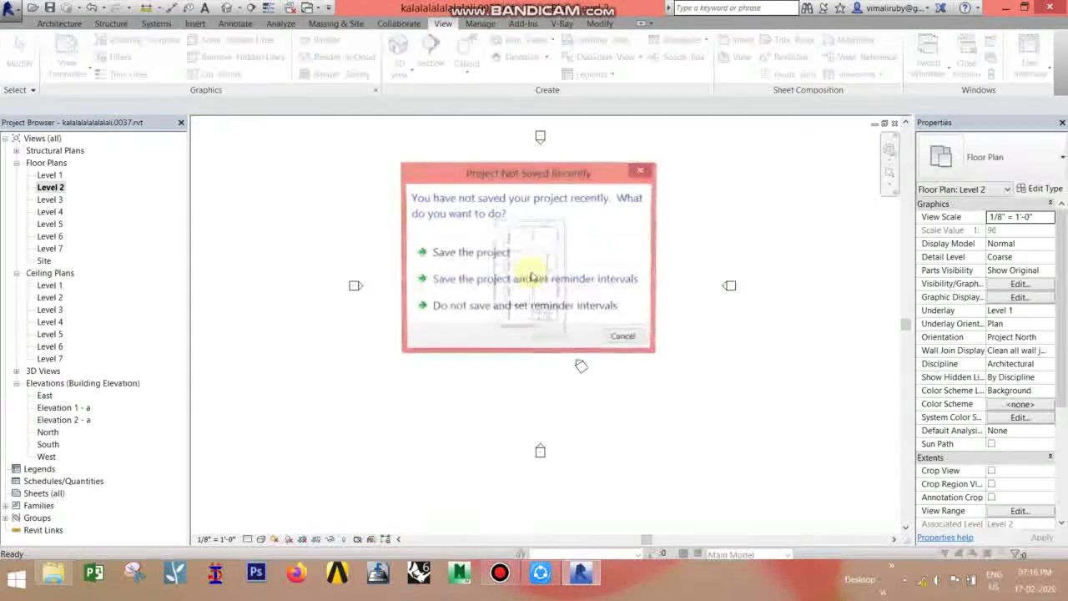
{"action": "left_click", "coordinate": [633, 337]}
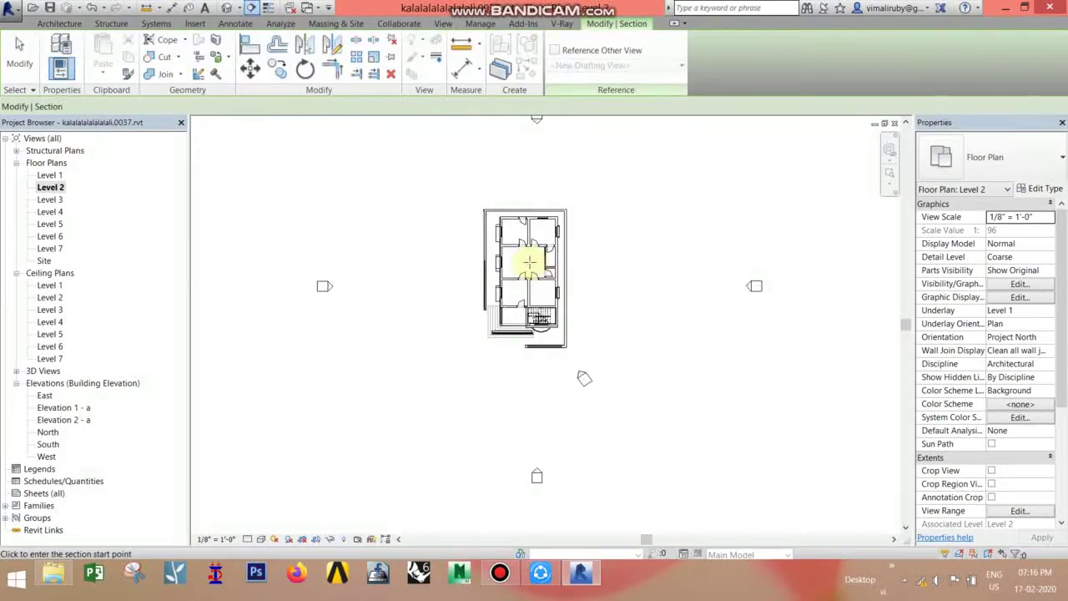
{"action": "scroll", "coordinate": [501, 334], "scroll_direction": "up", "scroll_amount": 3}
{"action": "left_click", "coordinate": [428, 296]}
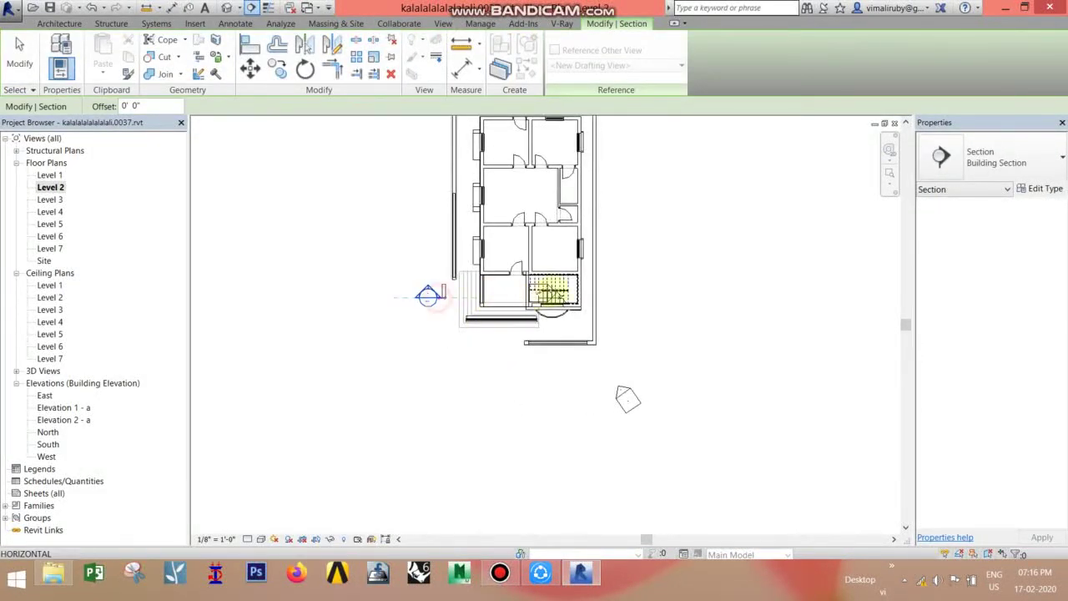
{"action": "left_click", "coordinate": [635, 294]}
{"action": "middle_click_drag", "start_coordinate": [539, 128], "coordinate": [553, 202]}
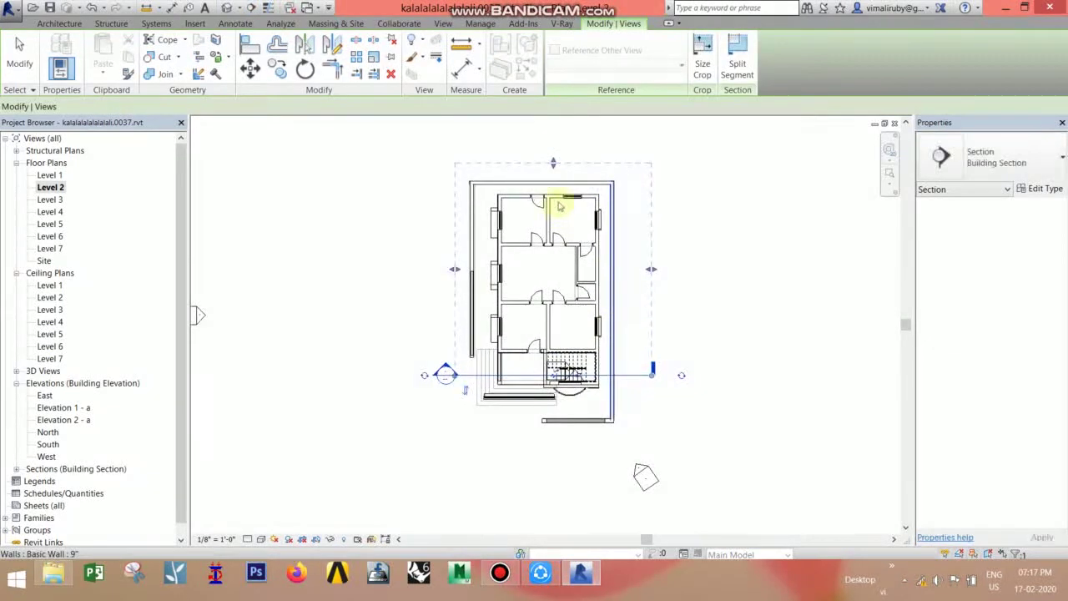
- Trim Section 1's view depth to about 10' and split its line into an offset jog
{"action": "left_click_drag", "start_coordinate": [561, 330], "coordinate": [561, 337]}
{"action": "middle_click_drag", "start_coordinate": [632, 362], "coordinate": [640, 309]}
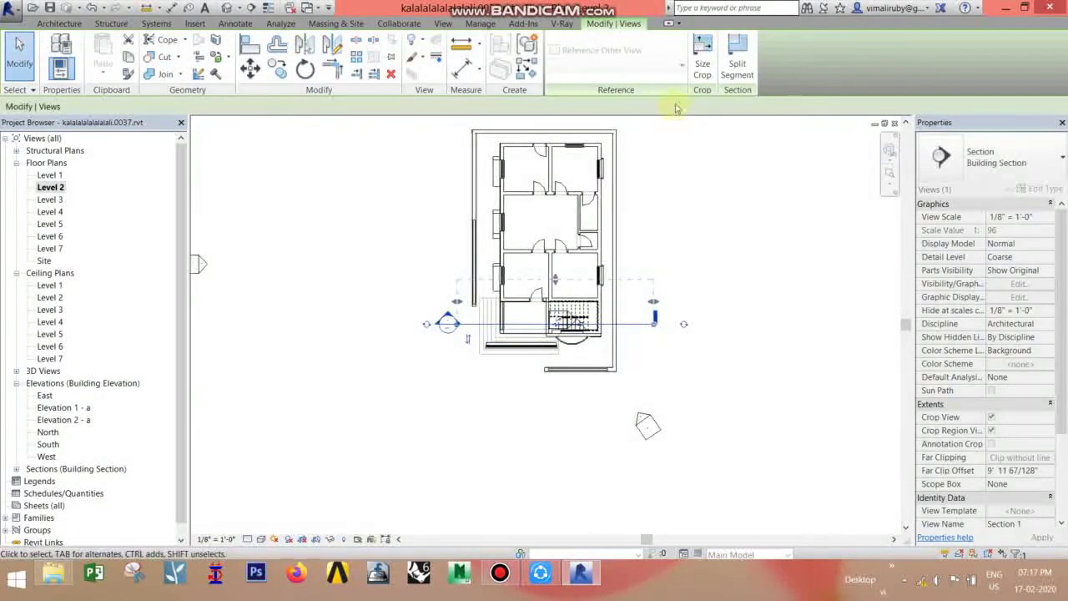
{"action": "left_click", "coordinate": [736, 67]}
{"action": "left_click", "coordinate": [524, 324]}
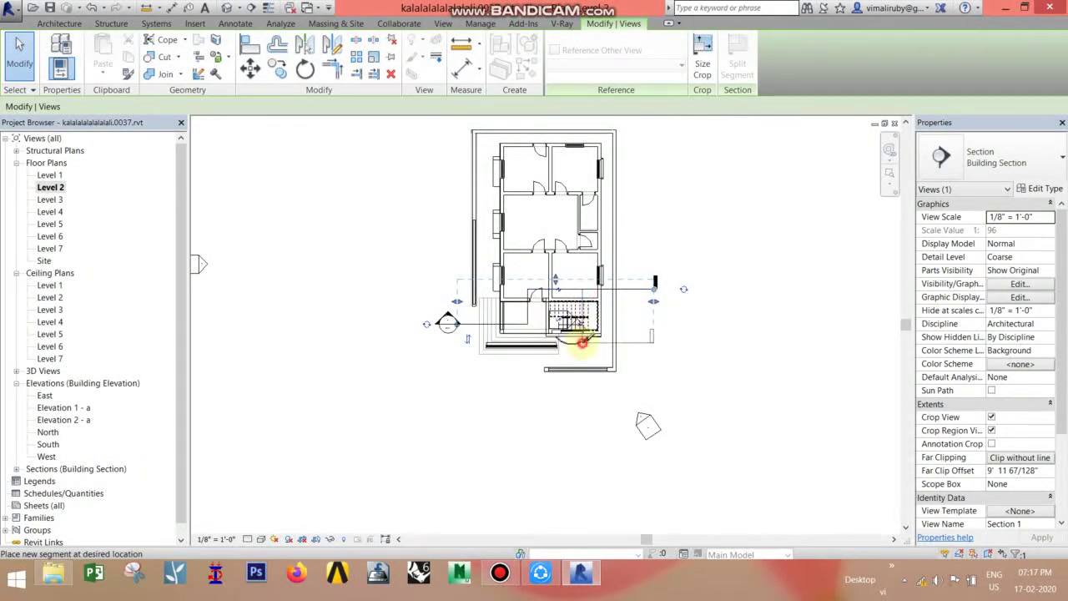
{"action": "left_click", "coordinate": [583, 342]}
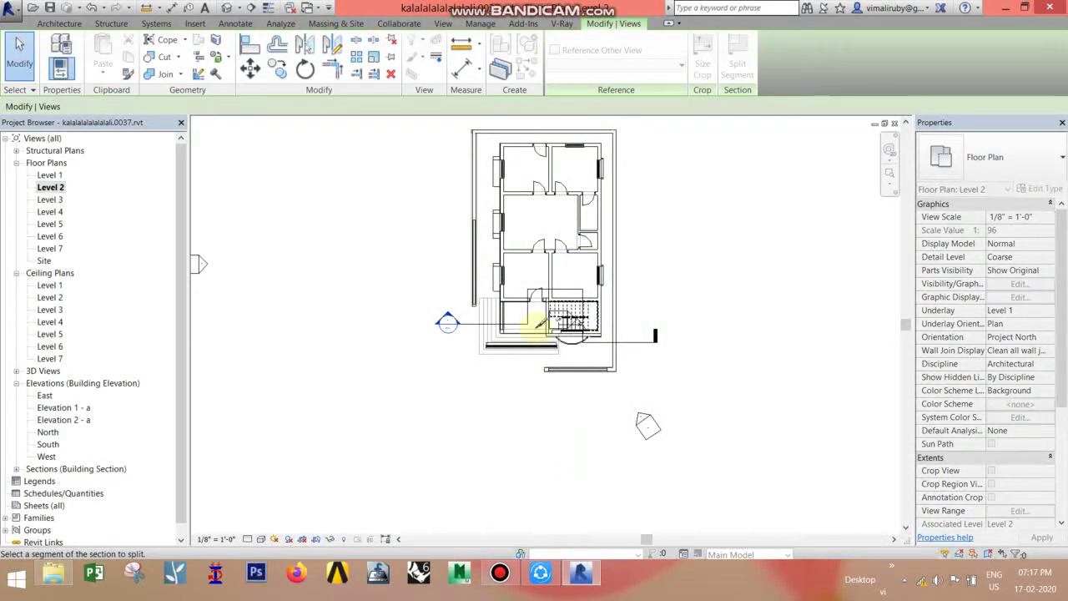
{"action": "key", "text": "Escape"}
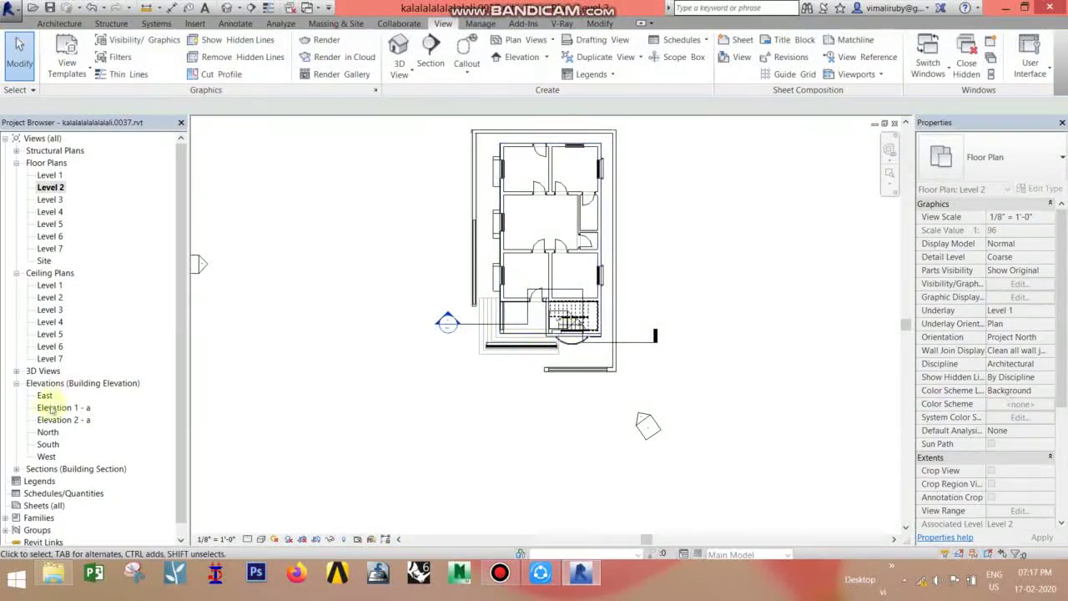
- Open Section 1 from Building Sections and set its visual style to Realistic
{"action": "left_click", "coordinate": [17, 470]}
{"action": "left_click", "coordinate": [53, 481]}
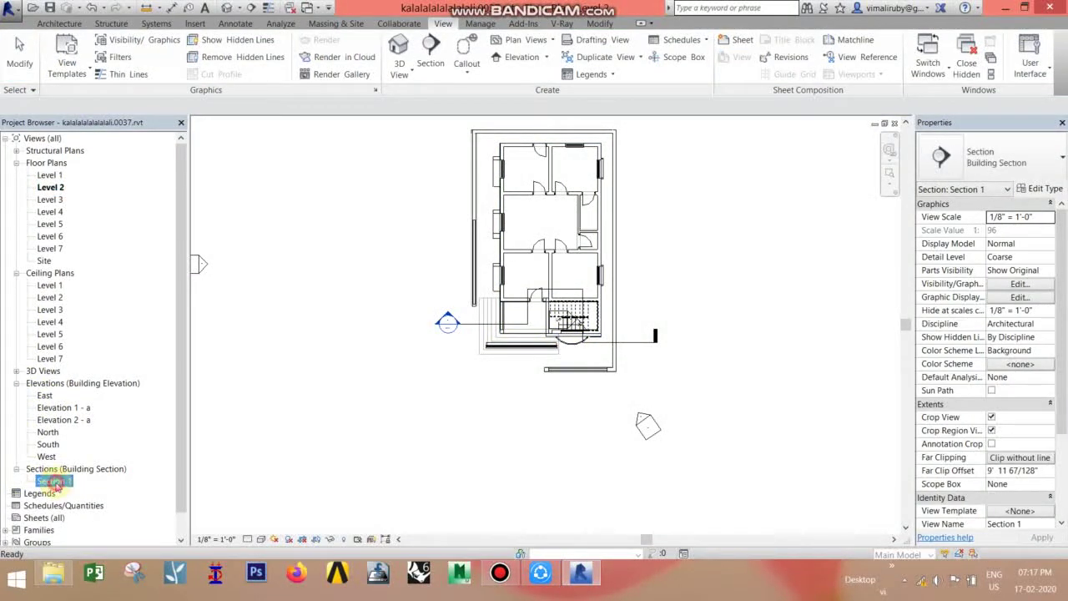
{"action": "double_click", "coordinate": [53, 482]}
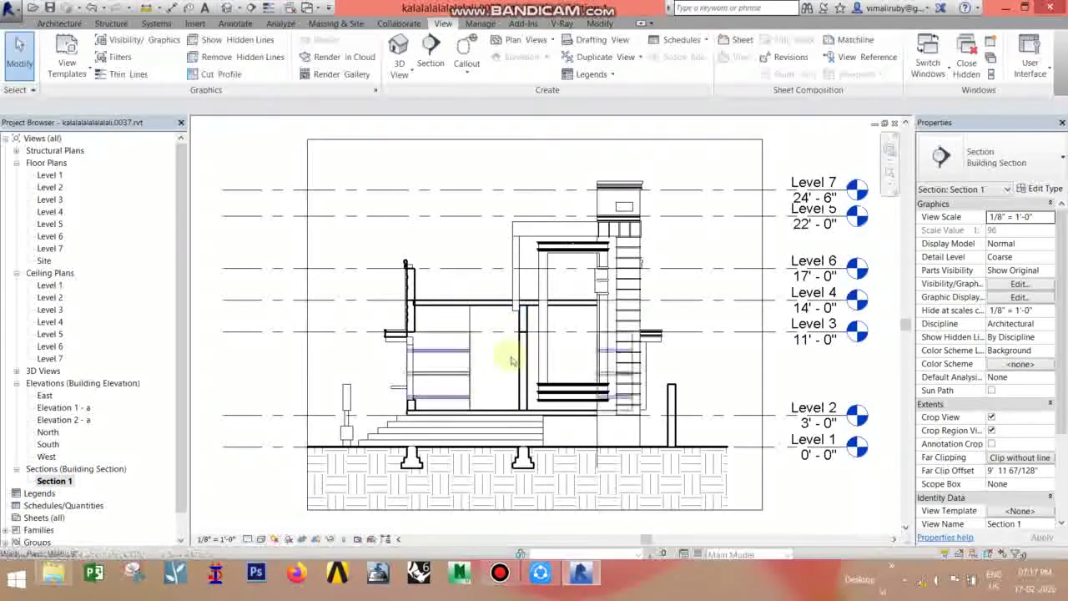
{"action": "left_click", "coordinate": [260, 539]}
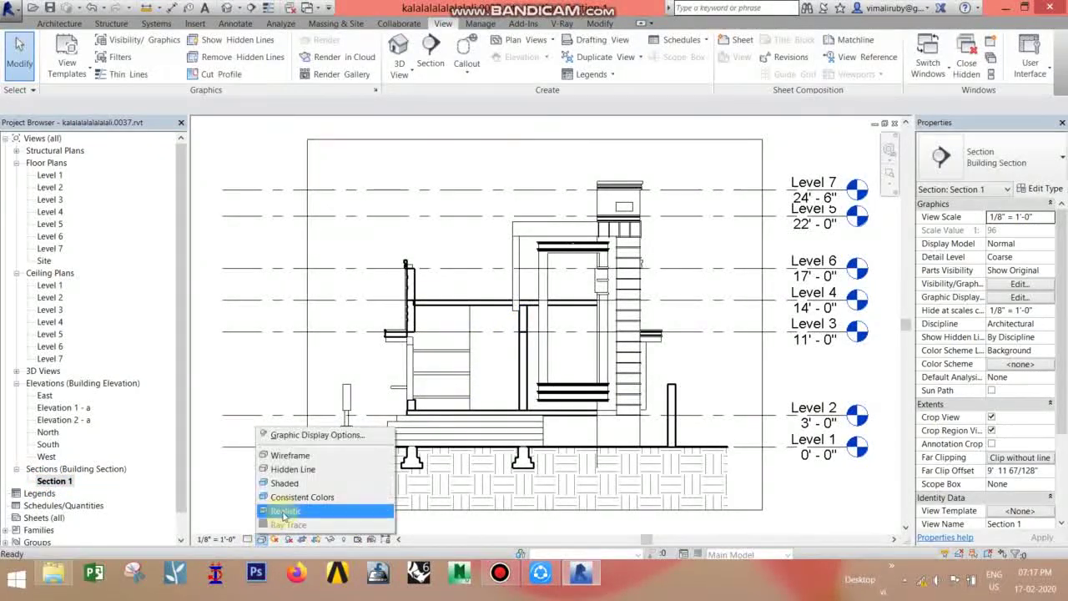
{"action": "left_click", "coordinate": [283, 509]}
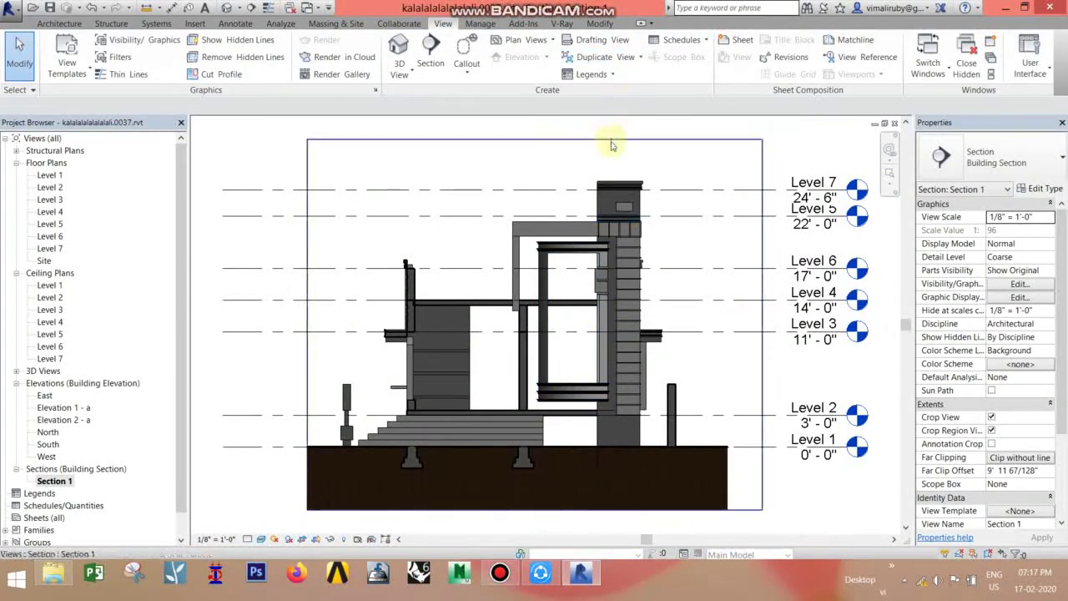
- Lower the section's crop top edge, then undo to restore Level 7 and Level 5
{"action": "left_click", "coordinate": [555, 140]}
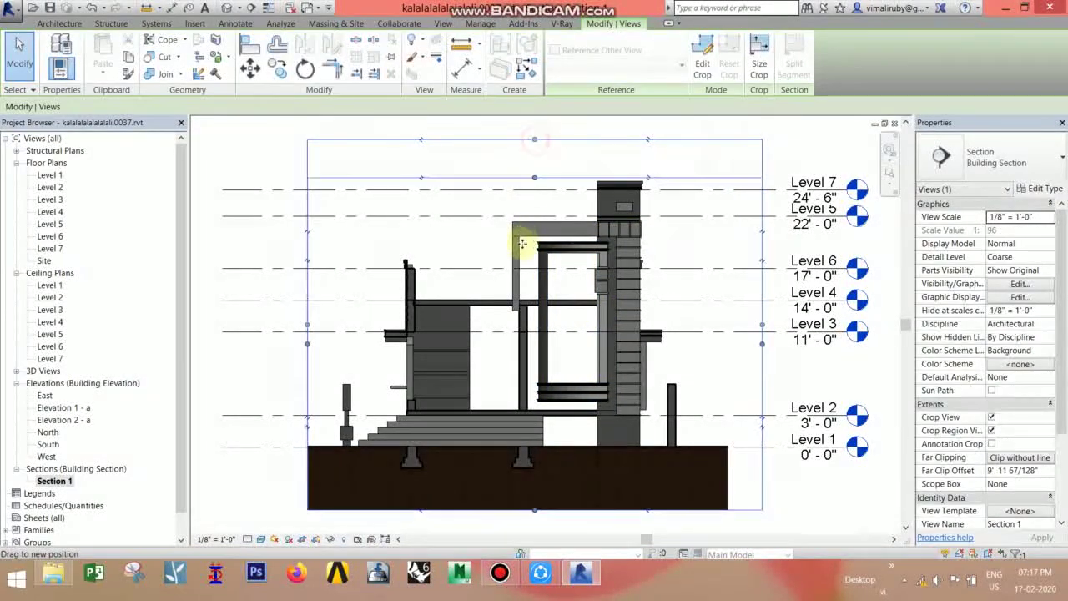
{"action": "left_click_drag", "start_coordinate": [524, 243], "coordinate": [523, 243]}
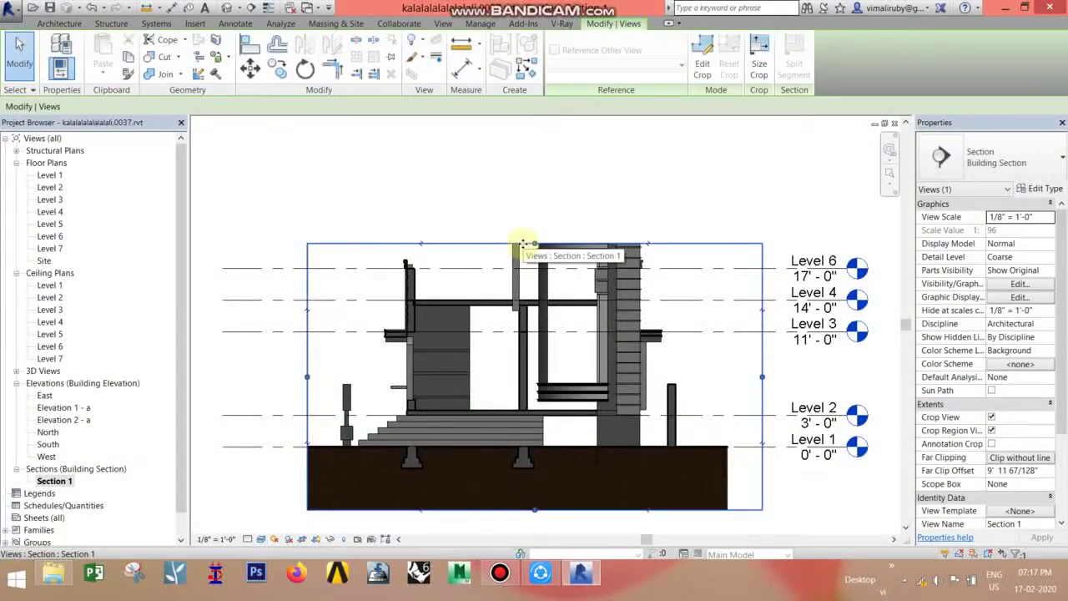
{"action": "key", "text": "ctrl+z"}
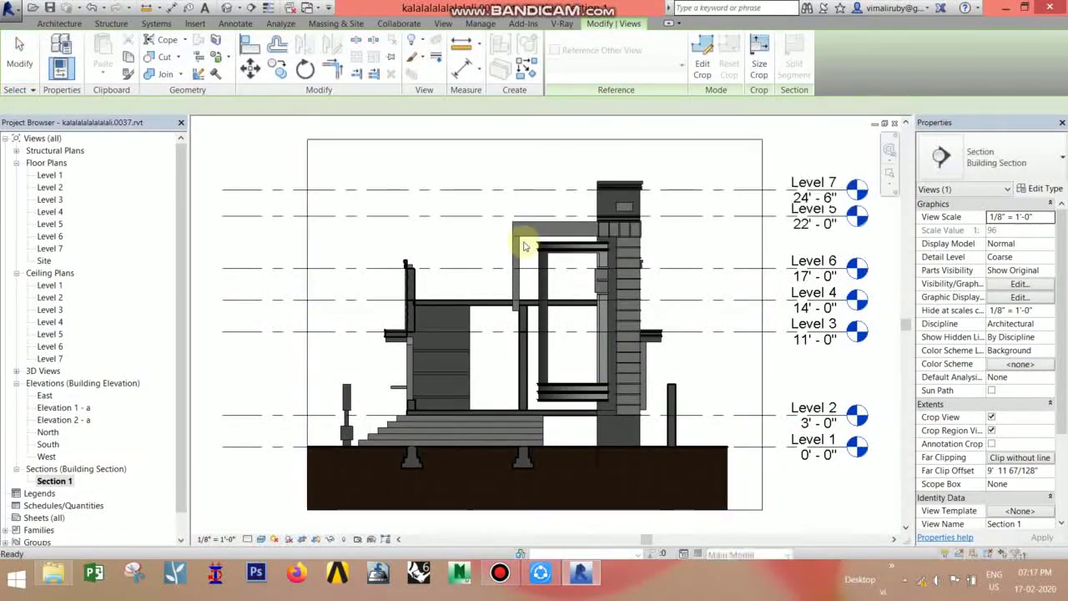
- Return to the Level 2 plan, start a rectangular callout, and zoom in on the lower stair
{"action": "double_click", "coordinate": [51, 187]}
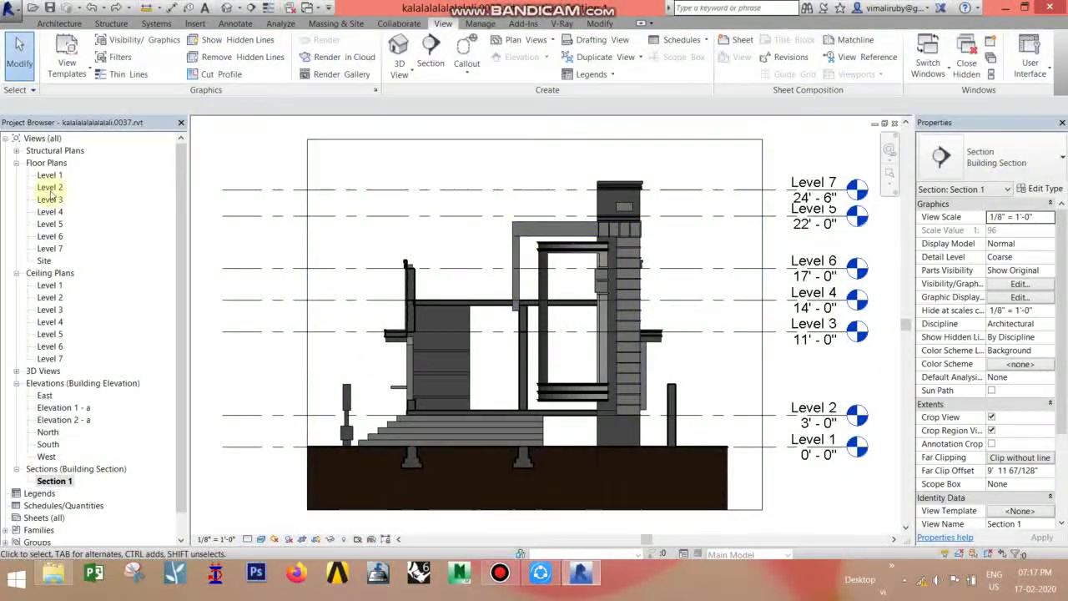
{"action": "left_click", "coordinate": [471, 77]}
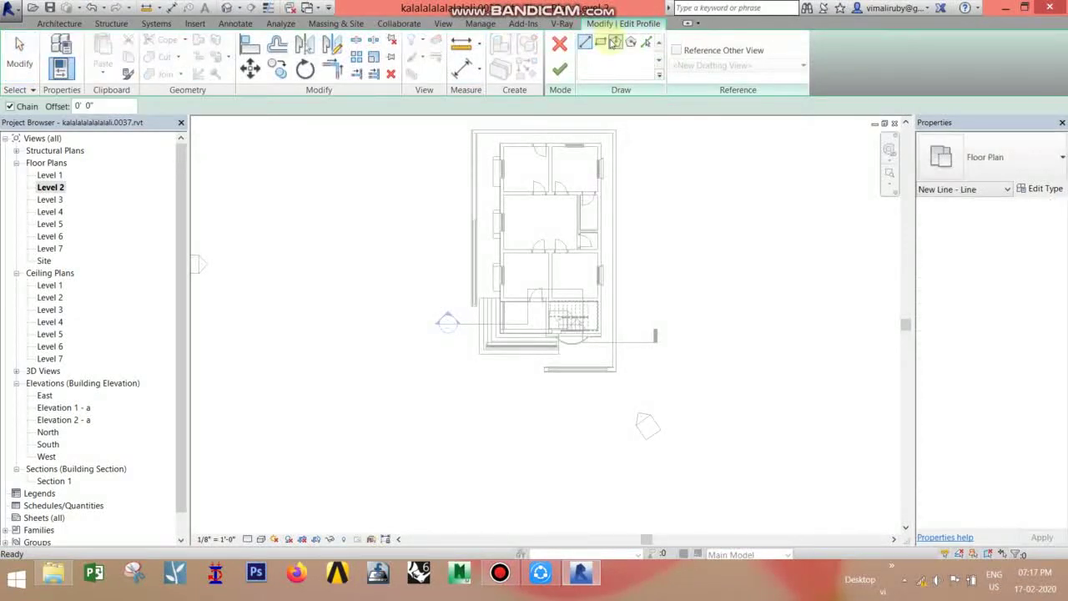
{"action": "scroll", "coordinate": [639, 212], "scroll_direction": "up", "scroll_amount": 2}
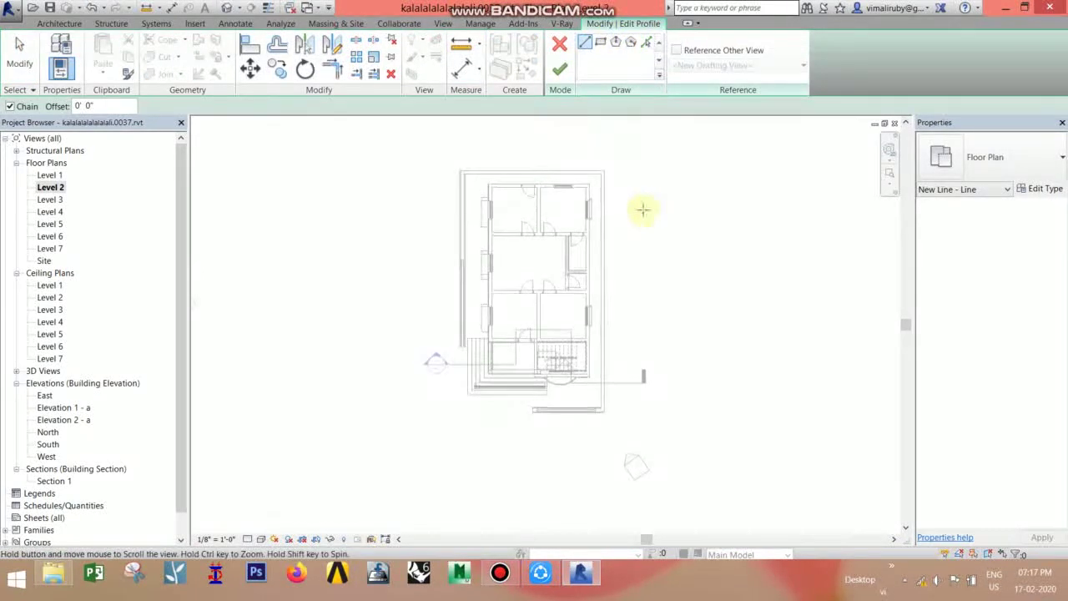
{"action": "scroll", "coordinate": [556, 196], "scroll_direction": "up", "scroll_amount": 1}
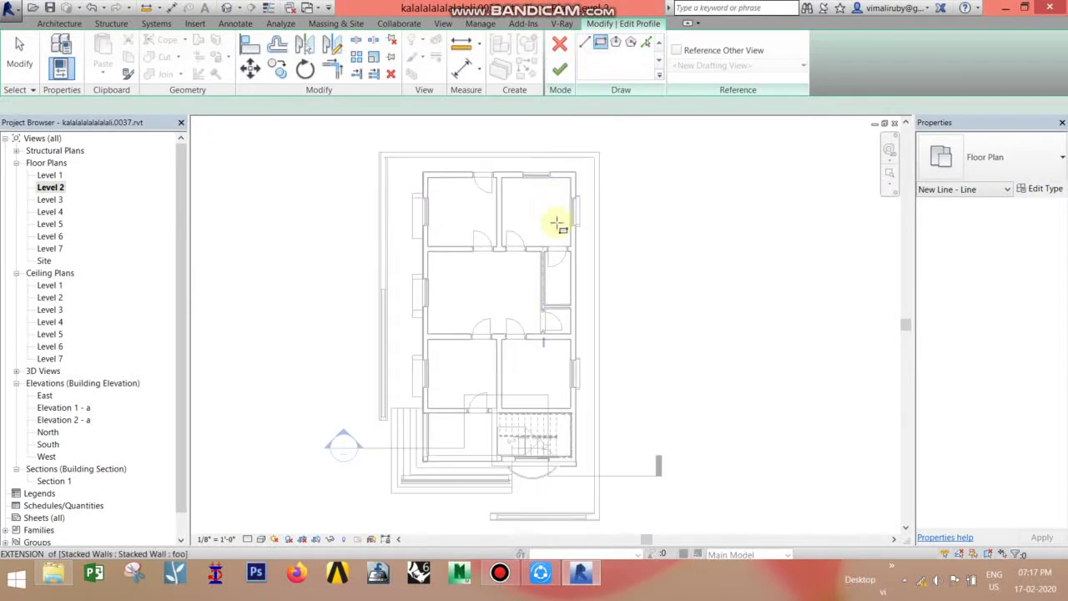
{"action": "scroll", "coordinate": [553, 233], "scroll_direction": "up", "scroll_amount": 1}
{"action": "middle_click_drag", "start_coordinate": [543, 338], "coordinate": [560, 226]}
{"action": "scroll", "coordinate": [525, 401], "scroll_direction": "up", "scroll_amount": 1}
{"action": "scroll", "coordinate": [553, 393], "scroll_direction": "up", "scroll_amount": 1}
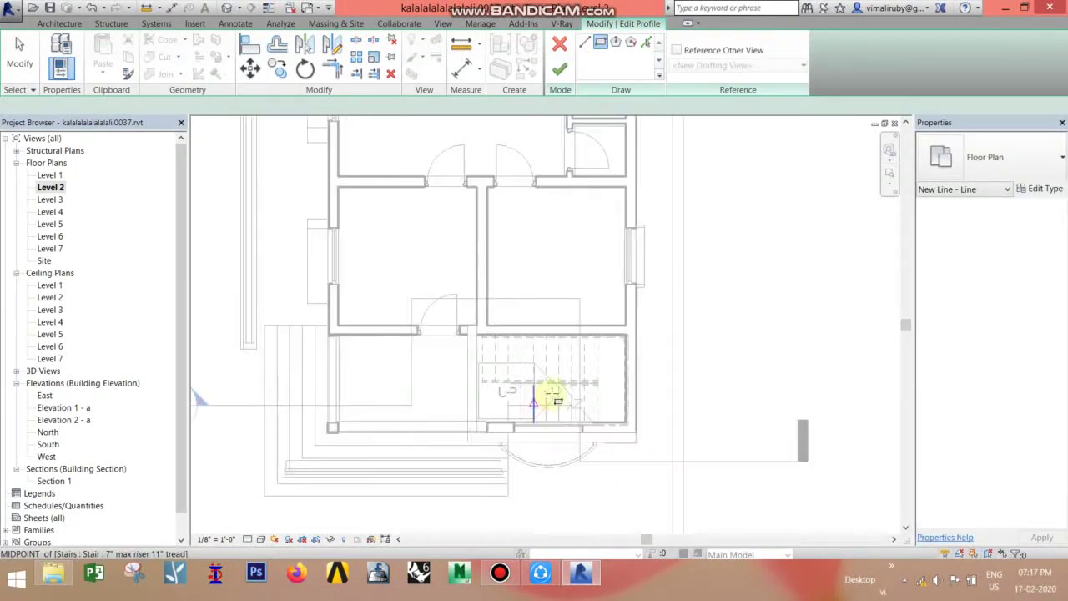
{"action": "scroll", "coordinate": [538, 409], "scroll_direction": "up", "scroll_amount": 1}
{"action": "middle_click_drag", "start_coordinate": [538, 409], "coordinate": [536, 340]}
{"action": "scroll", "coordinate": [537, 365], "scroll_direction": "up", "scroll_amount": 1}
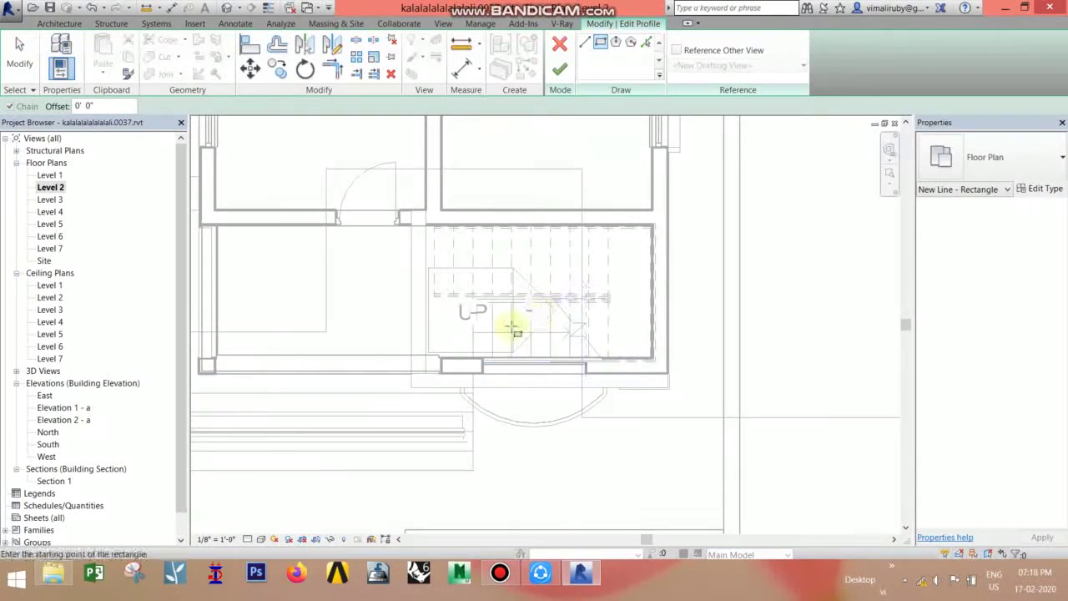
- Draw the callout rectangle around the stair and curved bay, creating Level 2 - Callout 1
{"action": "left_click", "coordinate": [460, 336]}
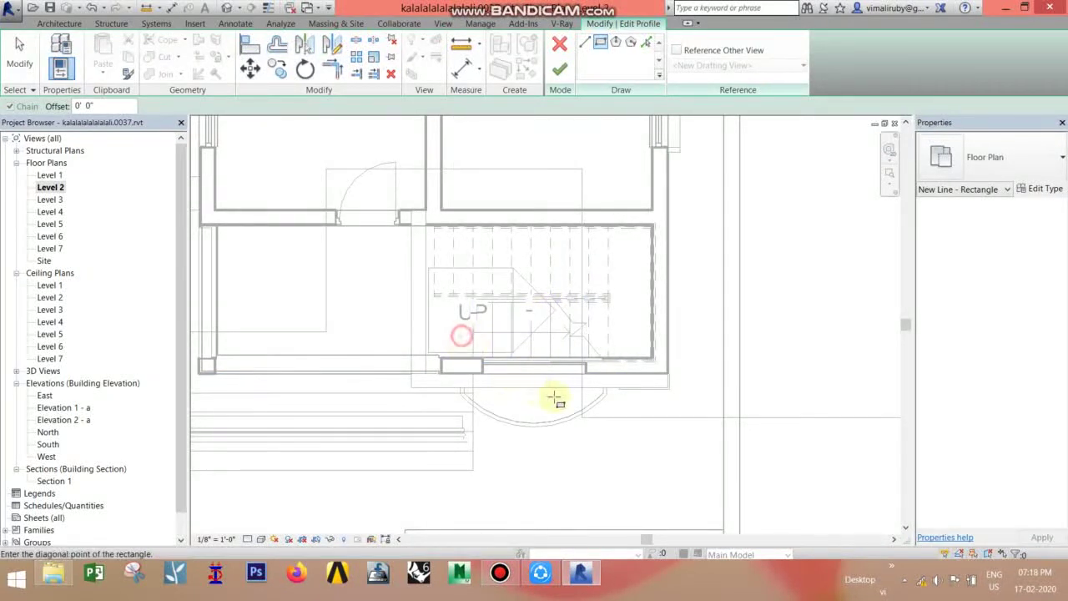
{"action": "left_click", "coordinate": [619, 408]}
{"action": "left_click", "coordinate": [559, 71]}
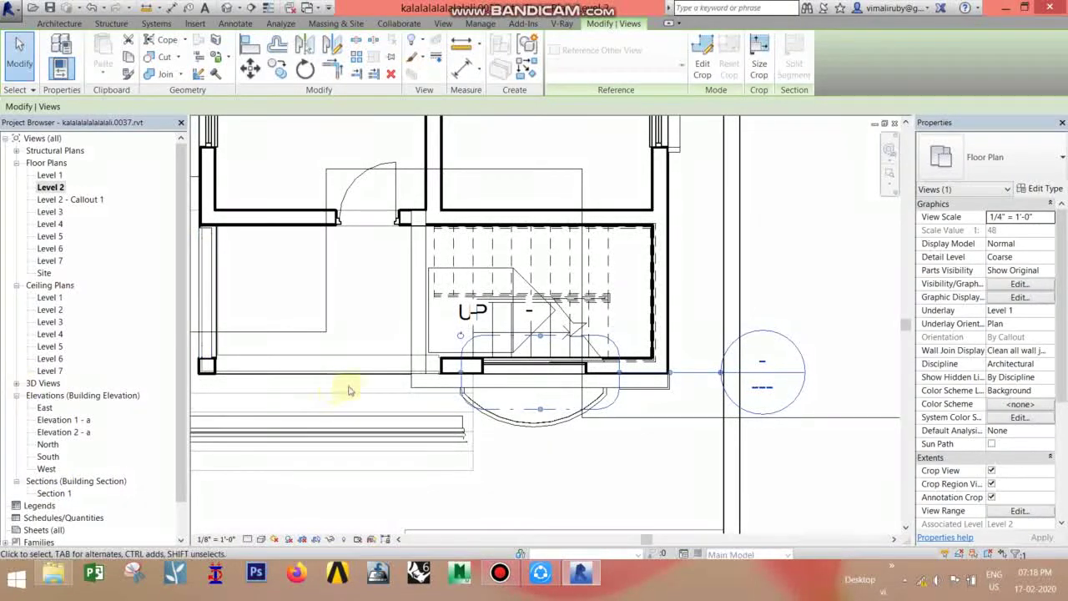
- In Level 2 - Callout 1, raise the crop top and drop the bottom past the curved bay
{"action": "double_click", "coordinate": [75, 200]}
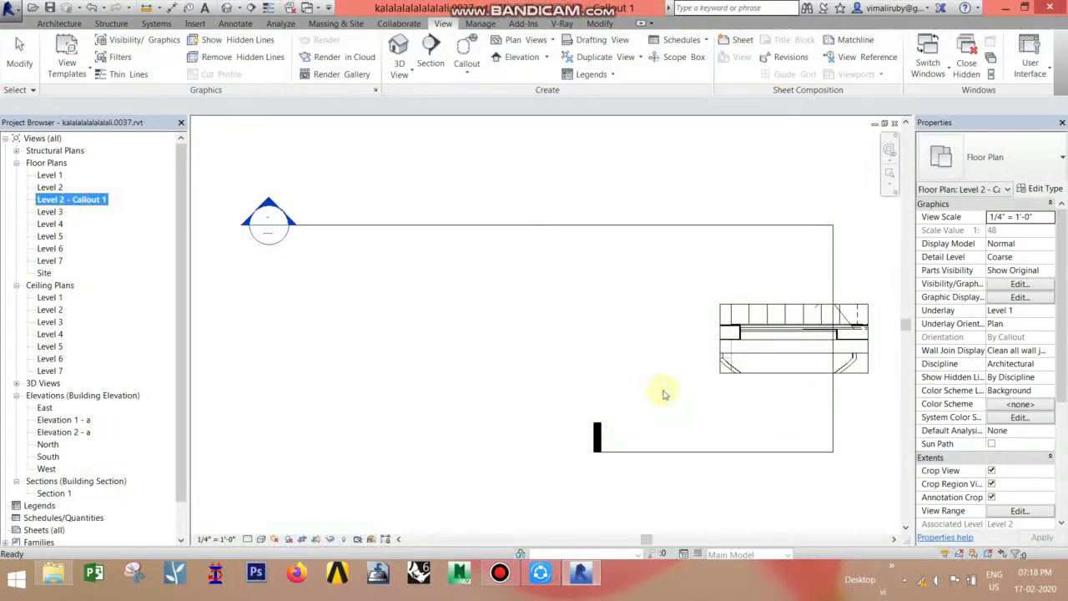
{"action": "left_click", "coordinate": [469, 370]}
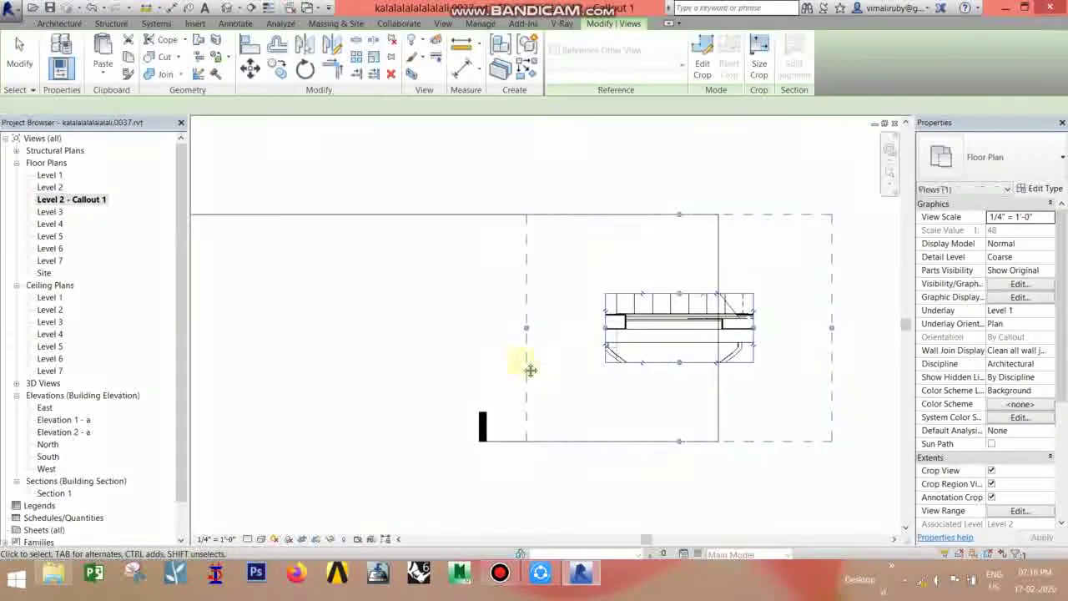
{"action": "scroll", "coordinate": [539, 342], "scroll_direction": "up", "scroll_amount": 2}
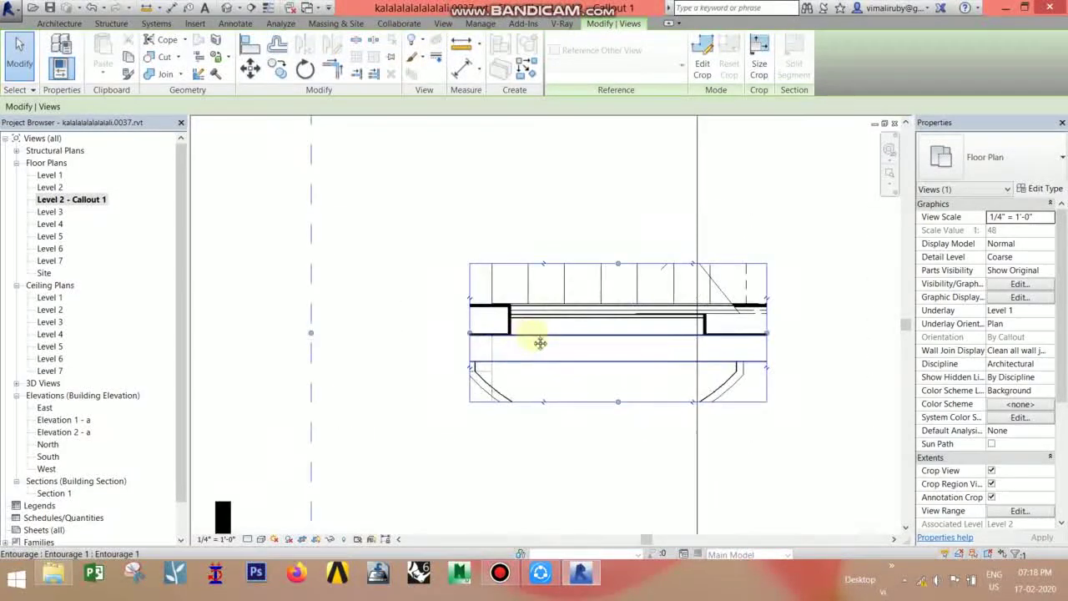
{"action": "scroll", "coordinate": [425, 346], "scroll_direction": "up", "scroll_amount": 2}
{"action": "left_click_drag", "start_coordinate": [505, 267], "coordinate": [505, 247]}
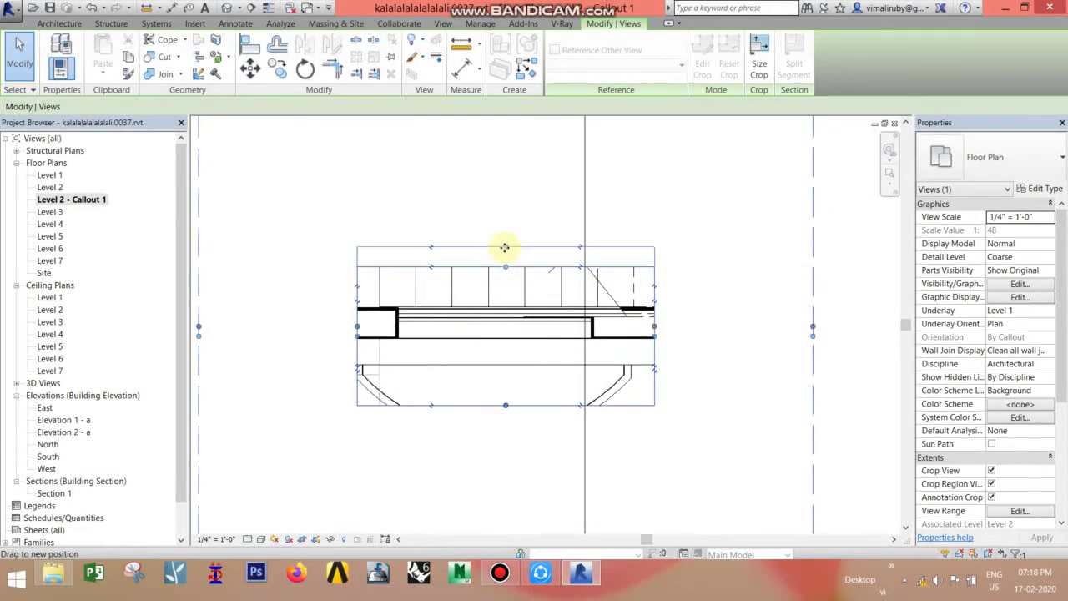
{"action": "left_click_drag", "start_coordinate": [505, 406], "coordinate": [506, 461]}
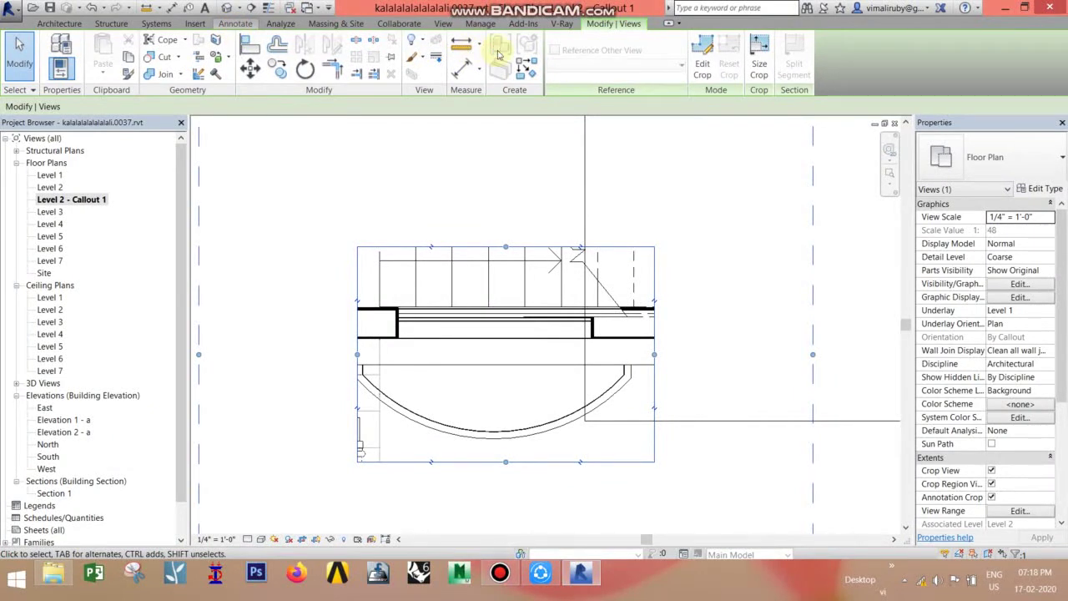
{"action": "scroll", "coordinate": [498, 54], "scroll_direction": "up", "scroll_amount": 8}
- Place a leadered text note reading 'rrhjlhyjt' pointing to the stair corner
{"action": "left_click", "coordinate": [467, 44]}
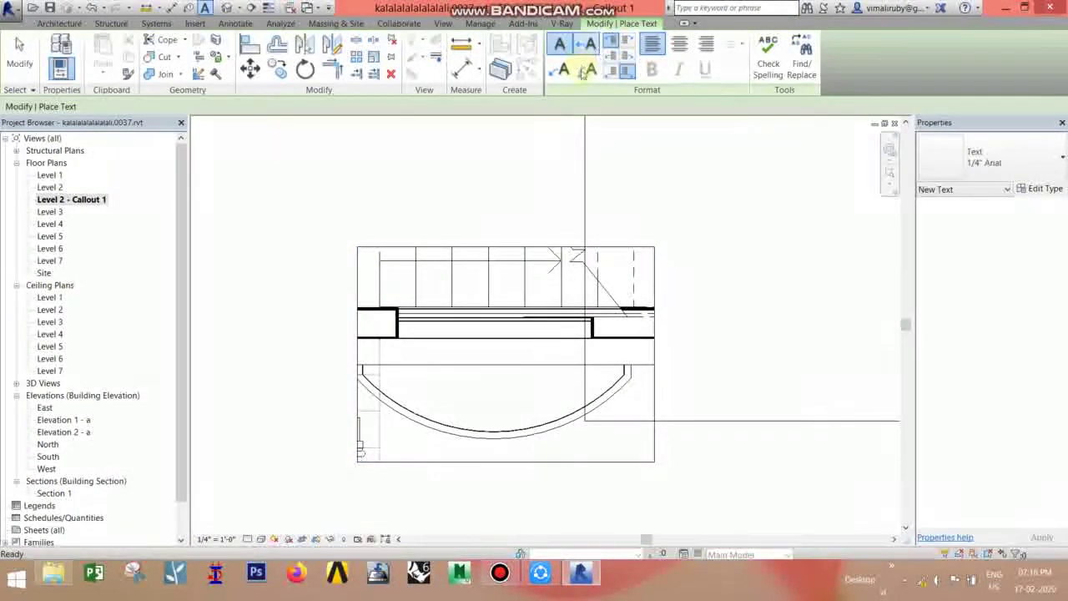
{"action": "left_click", "coordinate": [567, 74]}
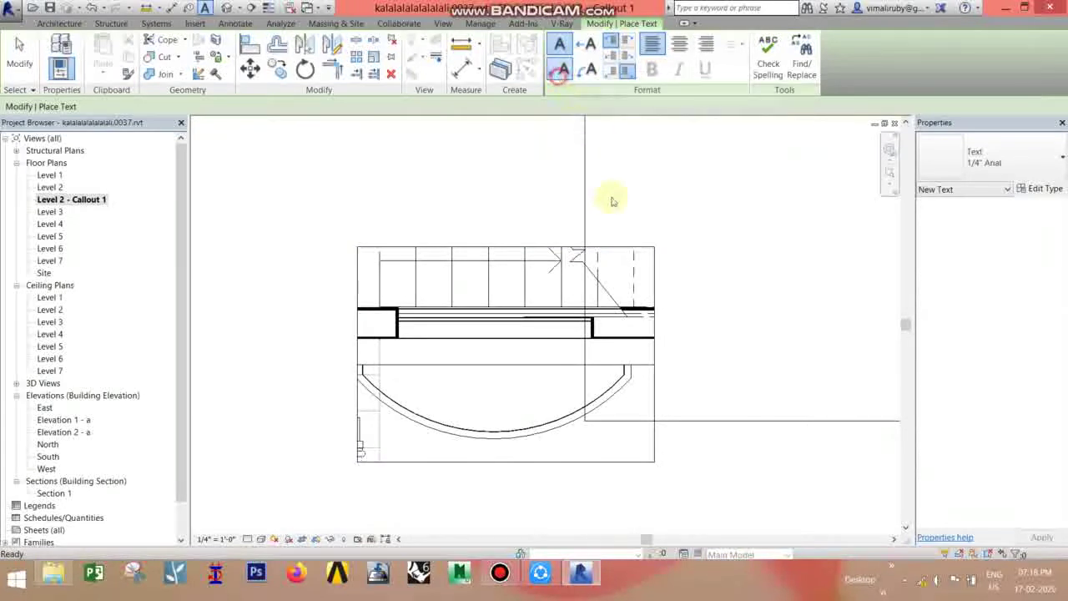
{"action": "left_click", "coordinate": [686, 215]}
{"action": "left_click", "coordinate": [760, 216]}
{"action": "type", "text": "rr"}
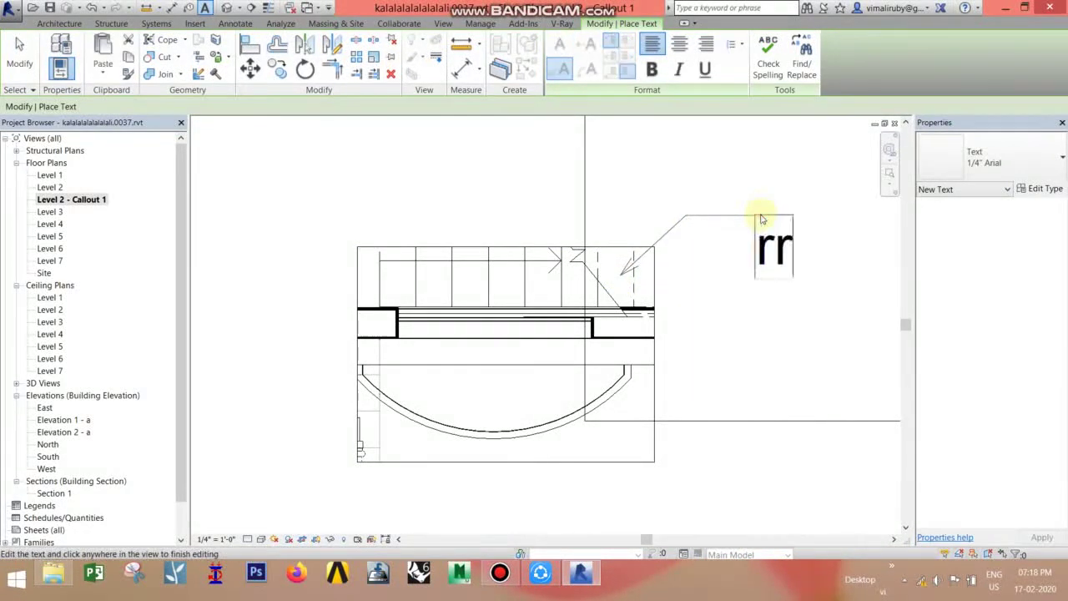
{"action": "type", "text": "hjlhy"}
{"action": "left_click", "coordinate": [759, 315]}
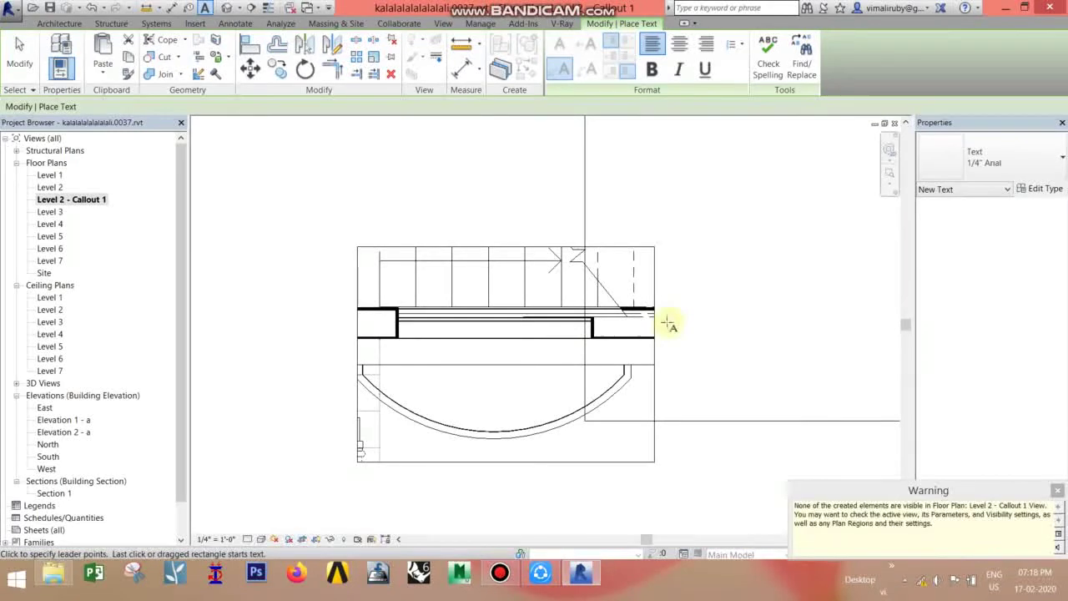
{"action": "scroll", "coordinate": [534, 332], "scroll_direction": "down", "scroll_amount": 1}
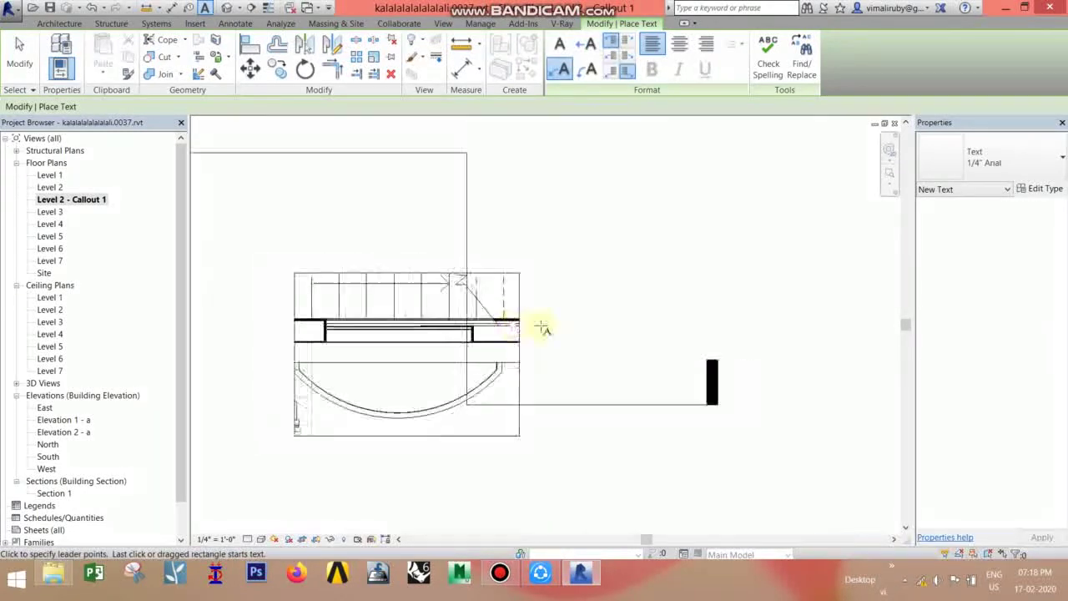
{"action": "key", "text": "Escape"}
{"action": "key", "text": "Escape"}
- Extend the callout crop region to the right to include the text note
{"action": "left_click", "coordinate": [519, 291]}
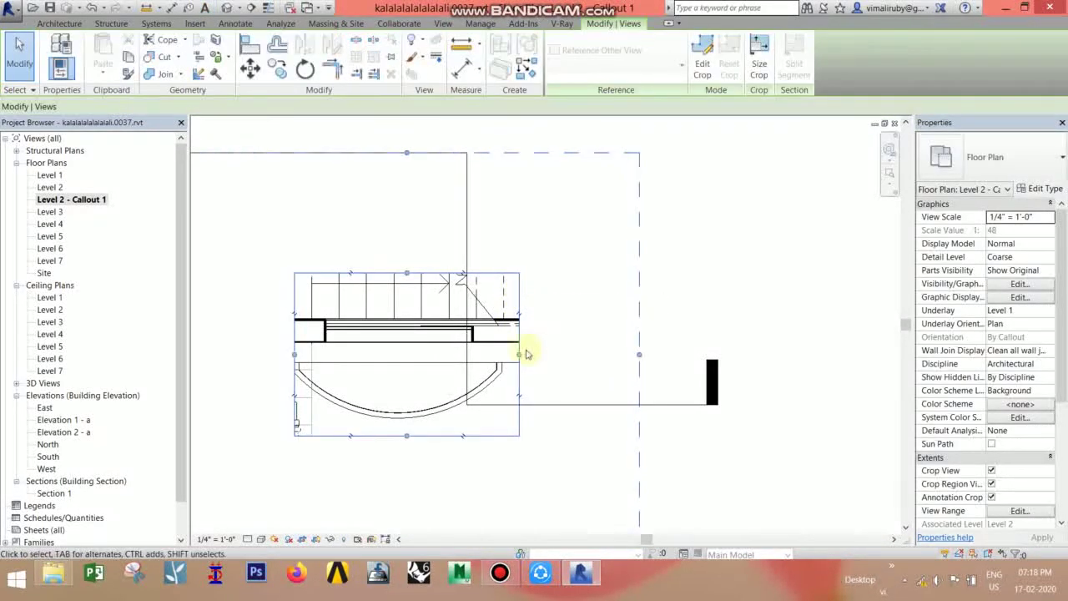
{"action": "left_click_drag", "start_coordinate": [623, 350], "coordinate": [635, 354]}
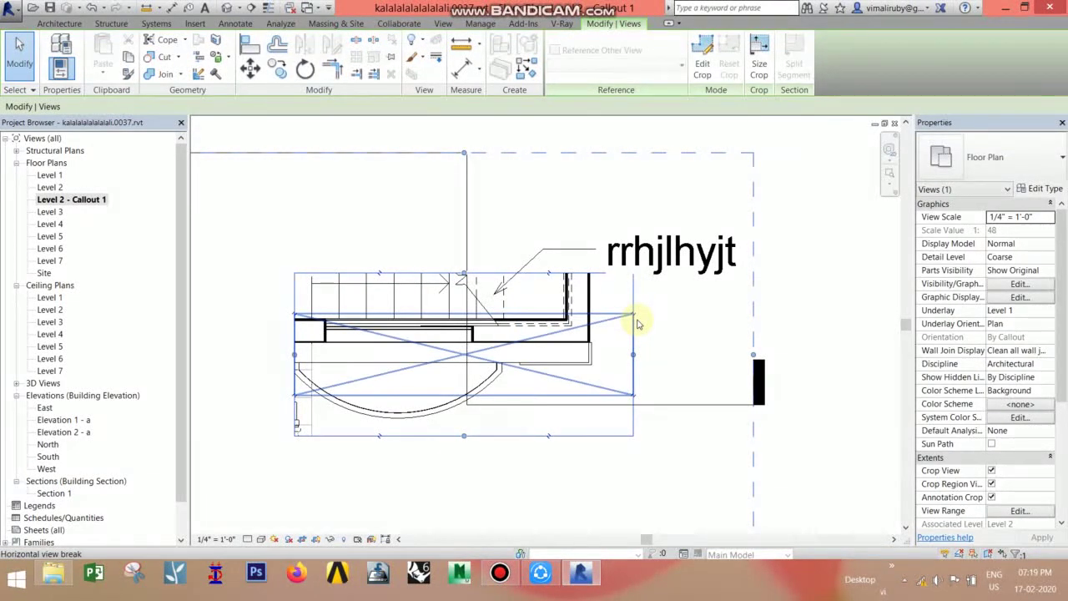
{"action": "middle_click_drag", "start_coordinate": [549, 305], "coordinate": [576, 269]}
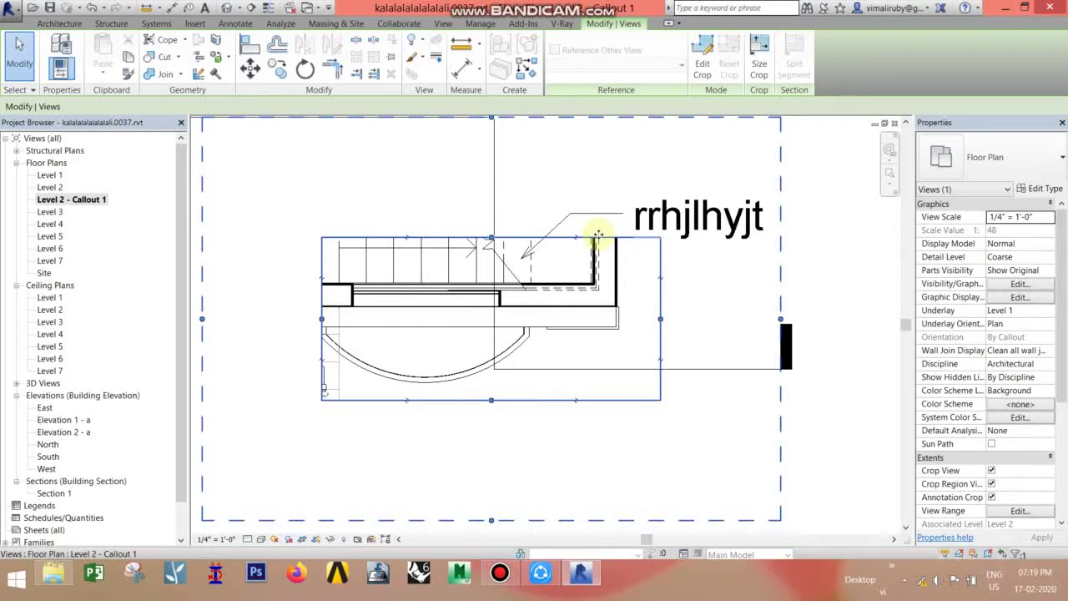
- Open the Level 2 floor plan and check the available plan view types
{"action": "left_click", "coordinate": [77, 205]}
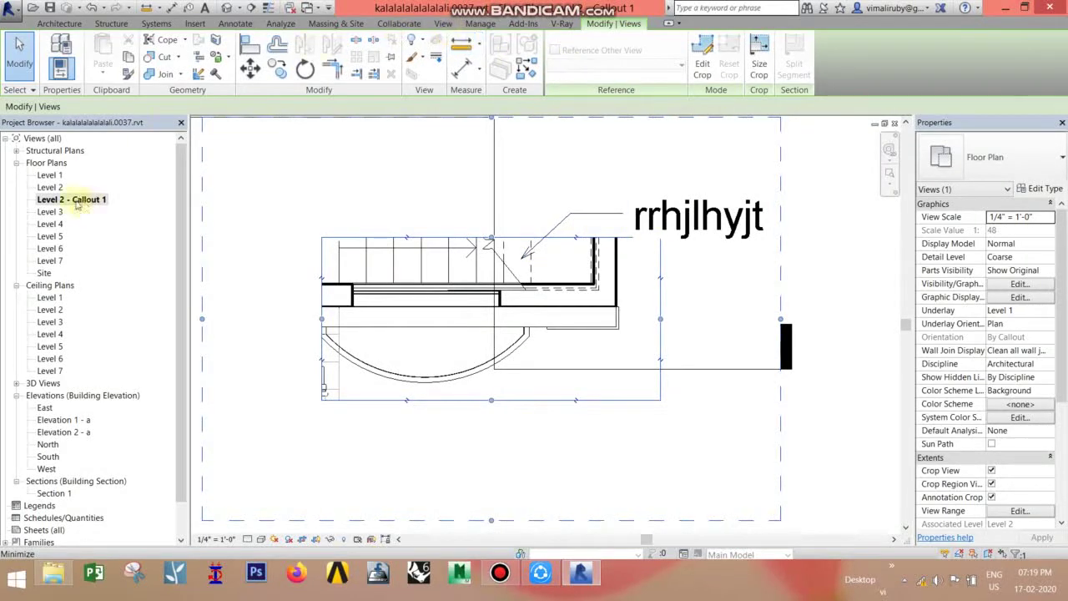
{"action": "double_click", "coordinate": [49, 189]}
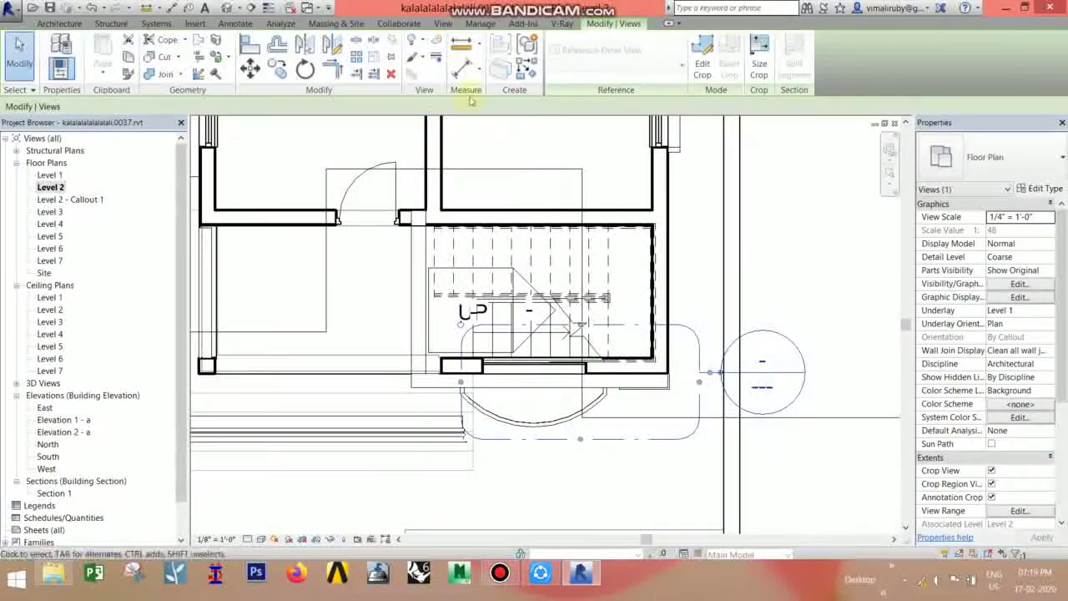
{"action": "left_click", "coordinate": [445, 24]}
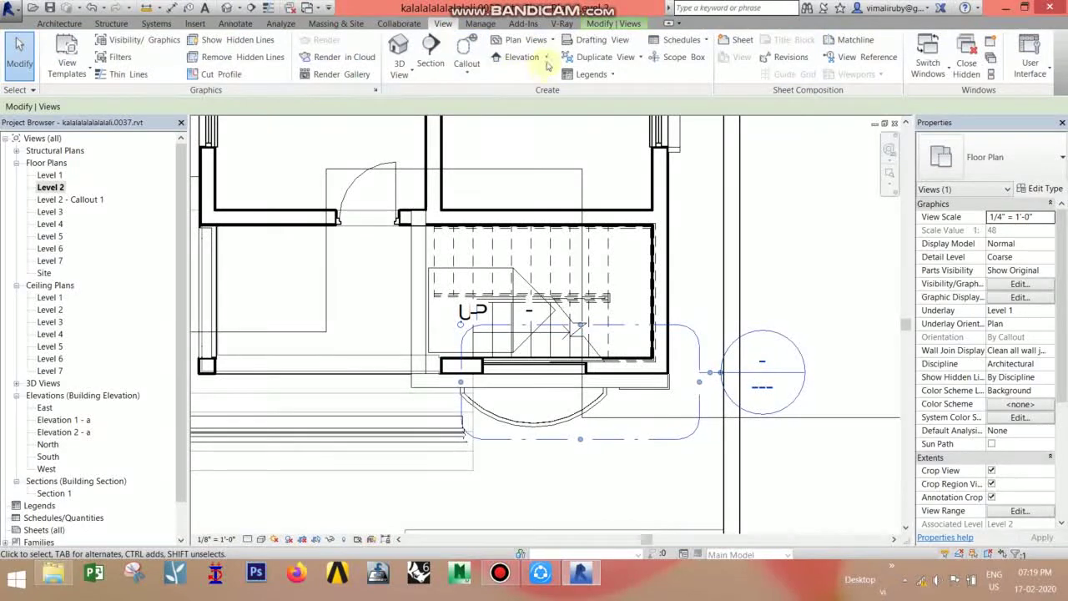
{"action": "left_click", "coordinate": [524, 39]}
{"action": "left_click", "coordinate": [833, 254]}
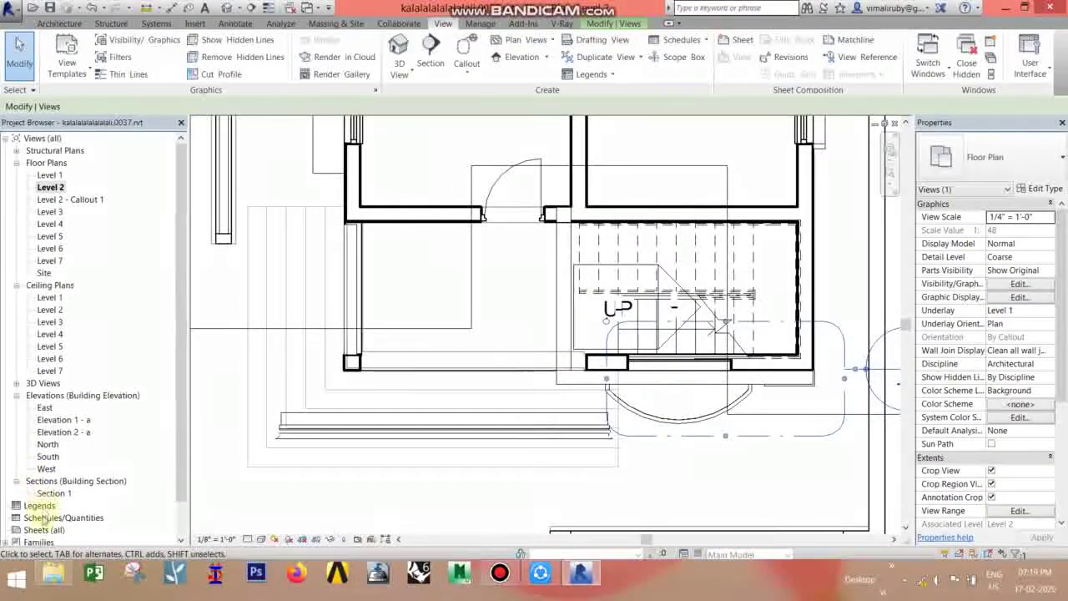
- Open the North elevation showing the house with its Level 1 to Level 7 lines
{"action": "double_click", "coordinate": [47, 444]}
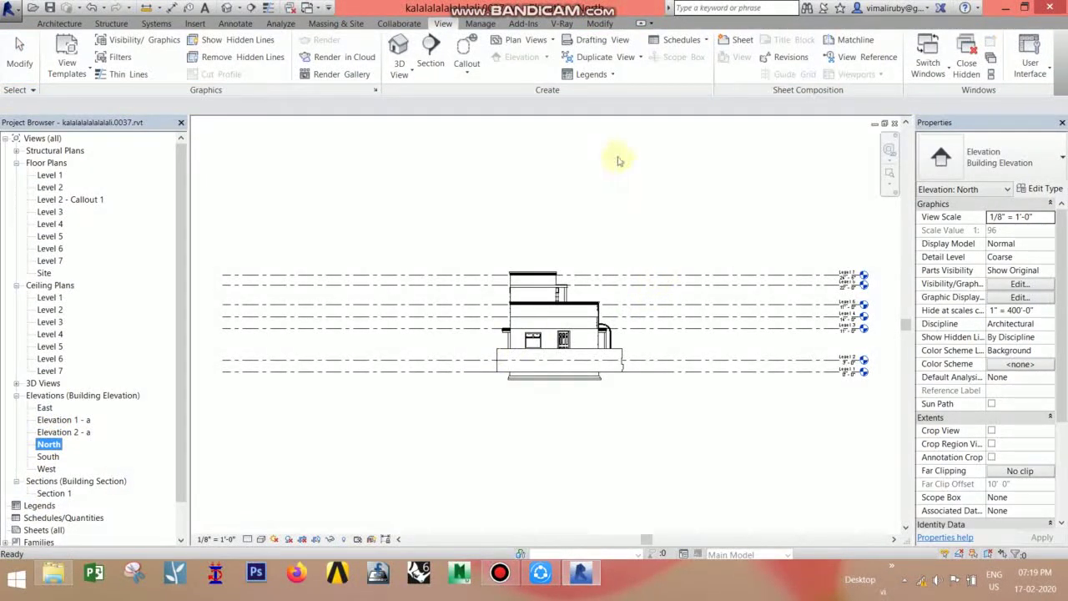
{"action": "left_click", "coordinate": [514, 569]}
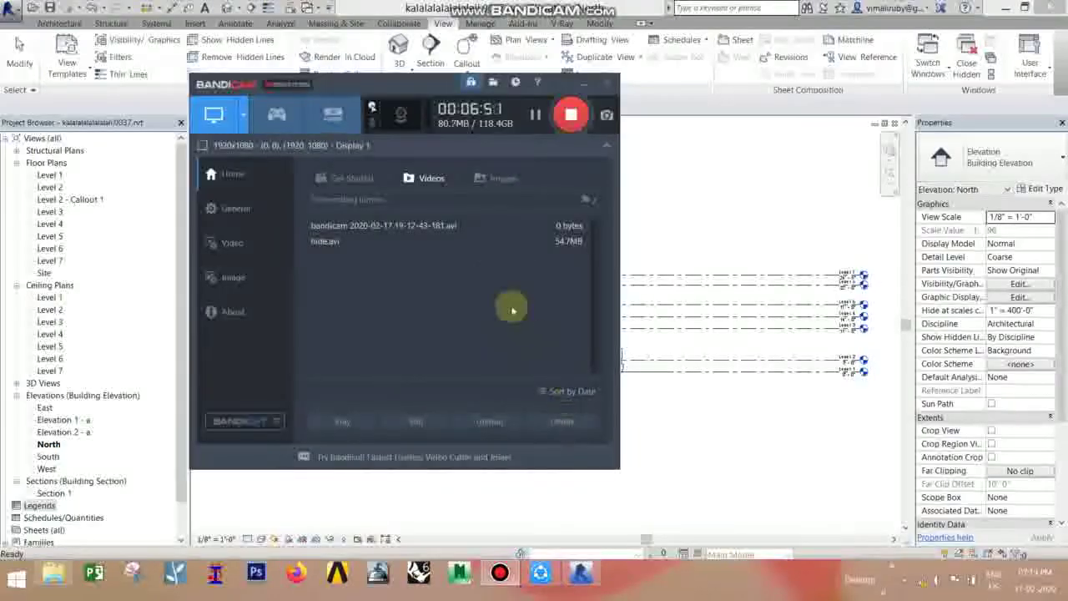
{"action": "left_click", "coordinate": [583, 90]}
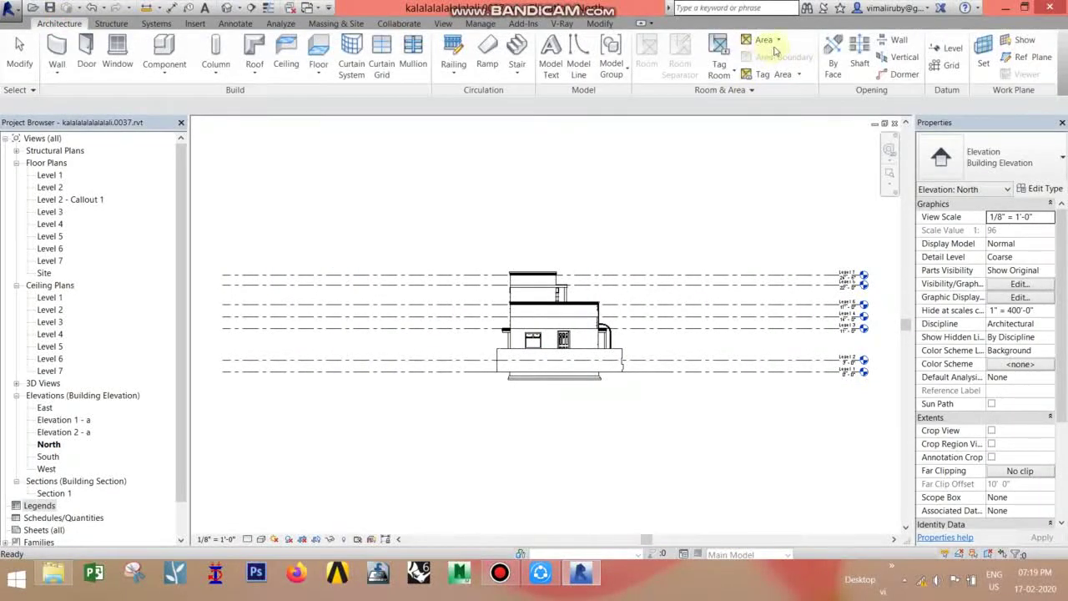
{"action": "left_click", "coordinate": [949, 49]}
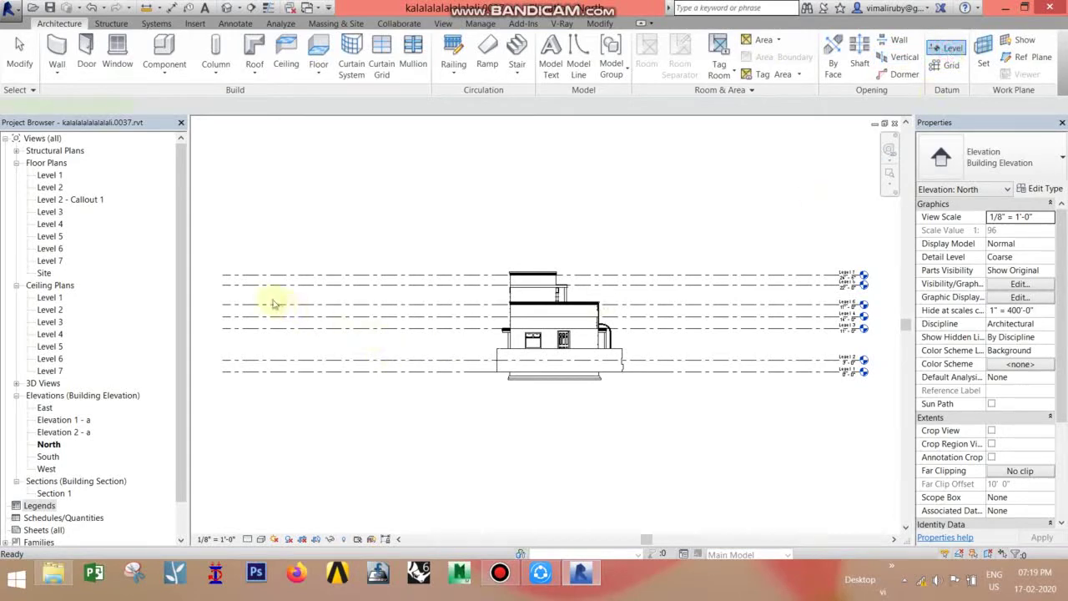
- Draw two new level lines, Level 8 and Level 9, above the top level
{"action": "left_click", "coordinate": [287, 237]}
{"action": "left_click", "coordinate": [695, 252]}
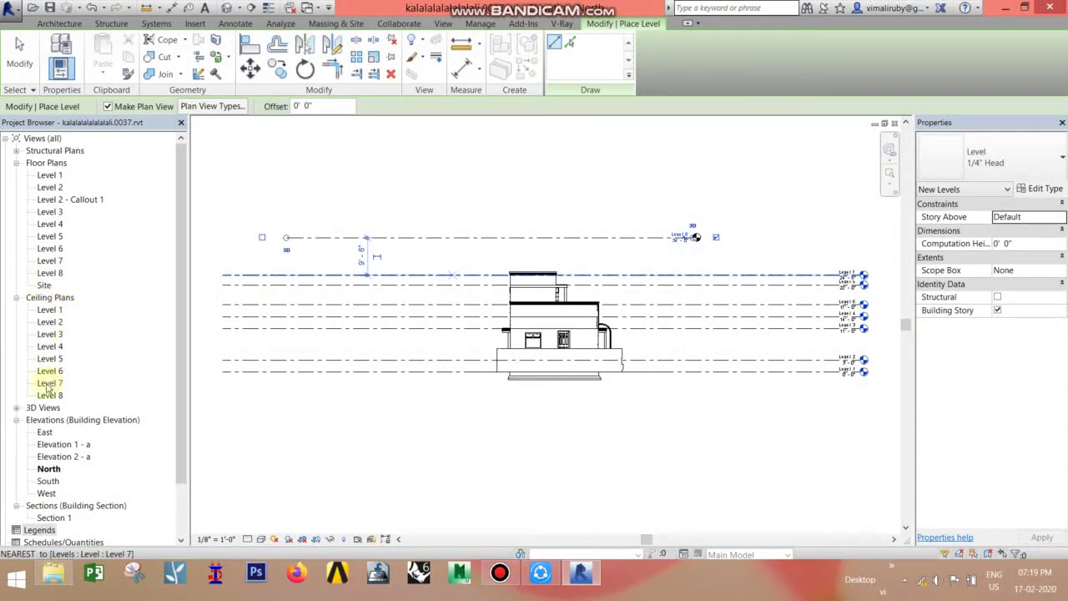
{"action": "left_click", "coordinate": [352, 195]}
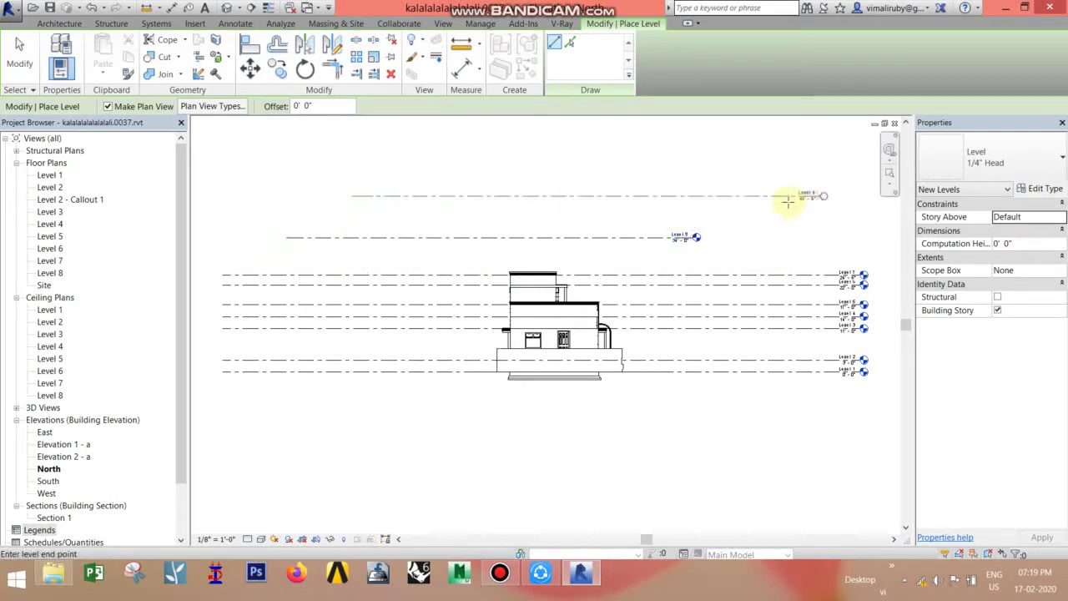
{"action": "left_click", "coordinate": [784, 199]}
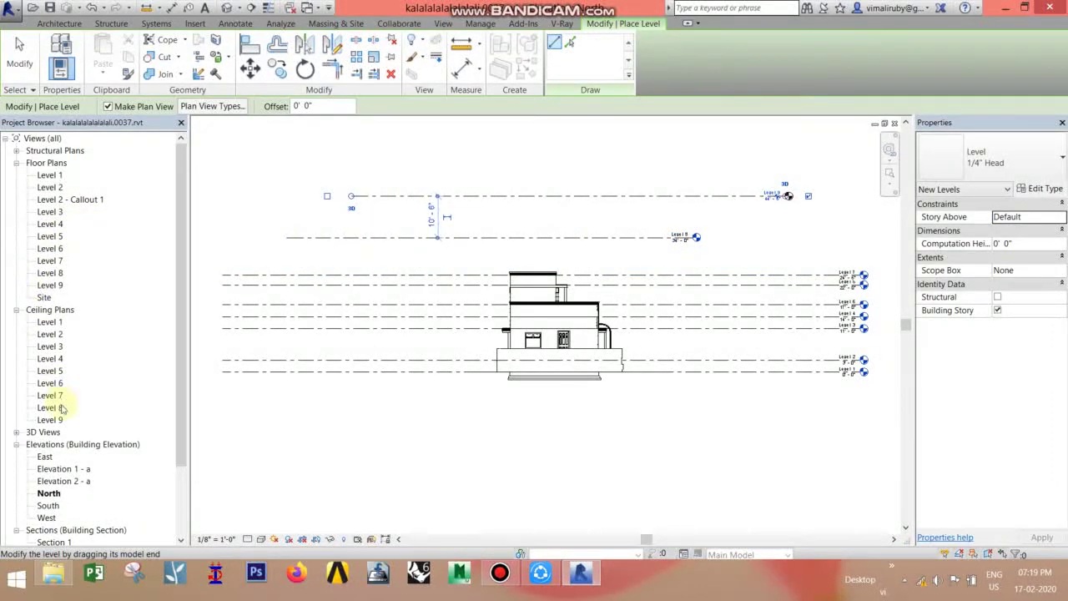
{"action": "left_click", "coordinate": [31, 141]}
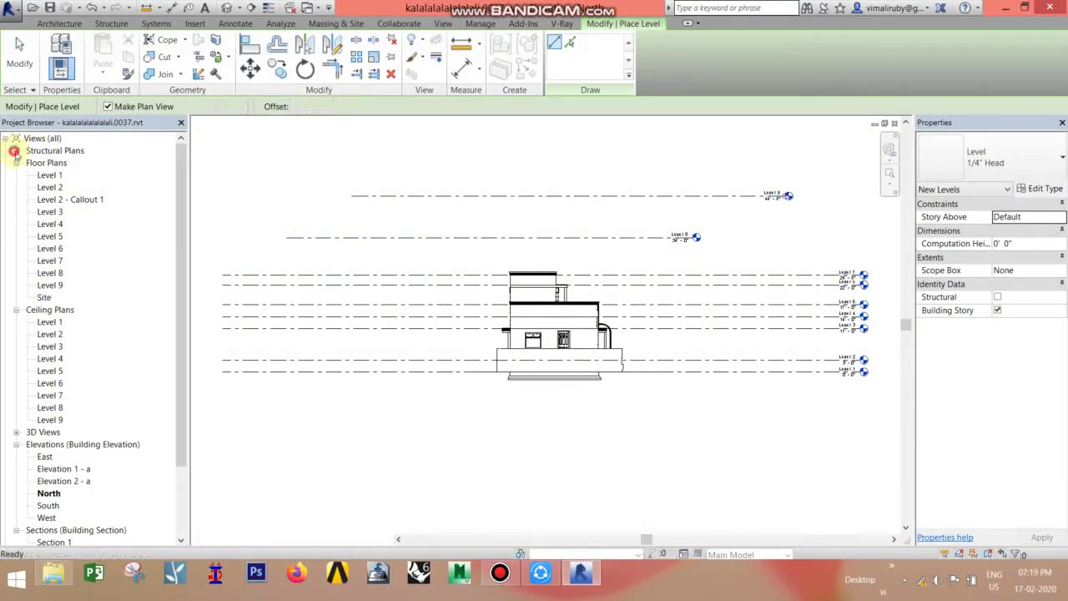
{"action": "key", "text": "Escape"}
- Delete the Level 9 level and its associated view, confirming the warning
{"action": "left_click", "coordinate": [16, 150]}
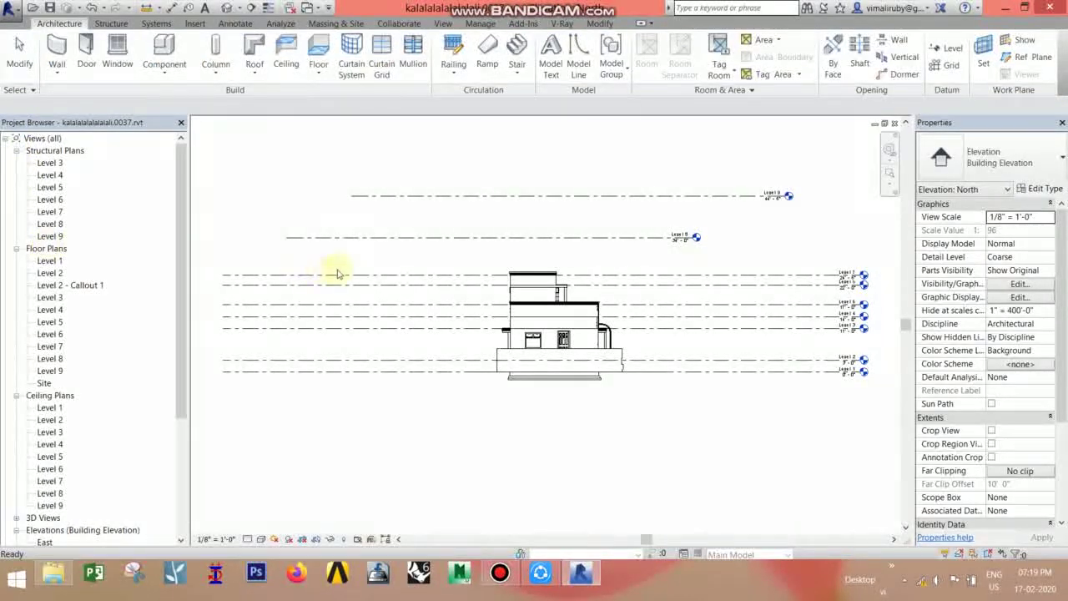
{"action": "left_click", "coordinate": [505, 196]}
{"action": "key", "text": "Delete"}
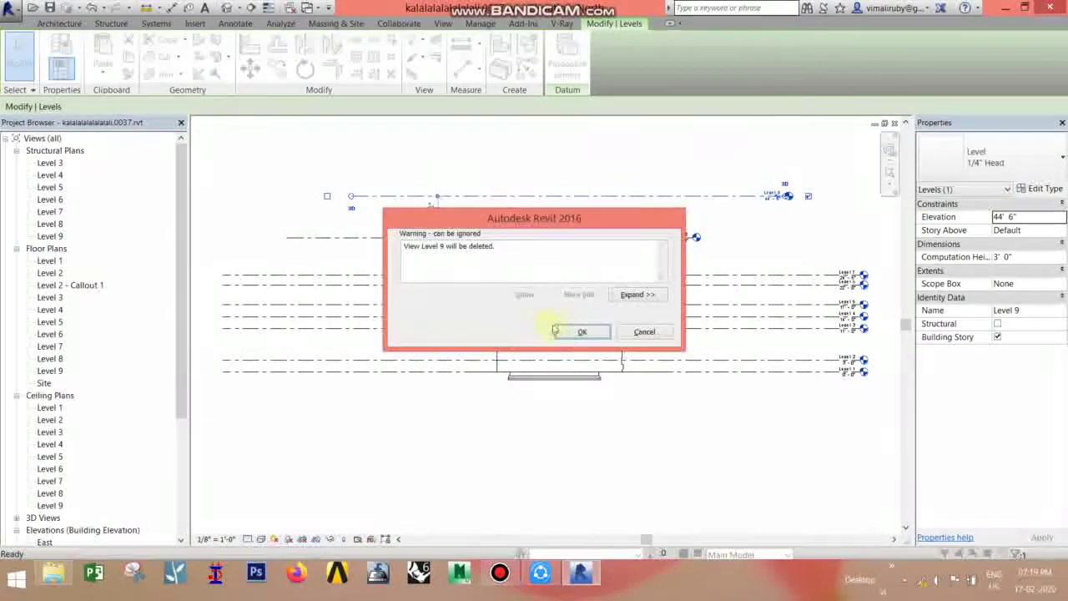
{"action": "left_click", "coordinate": [576, 329]}
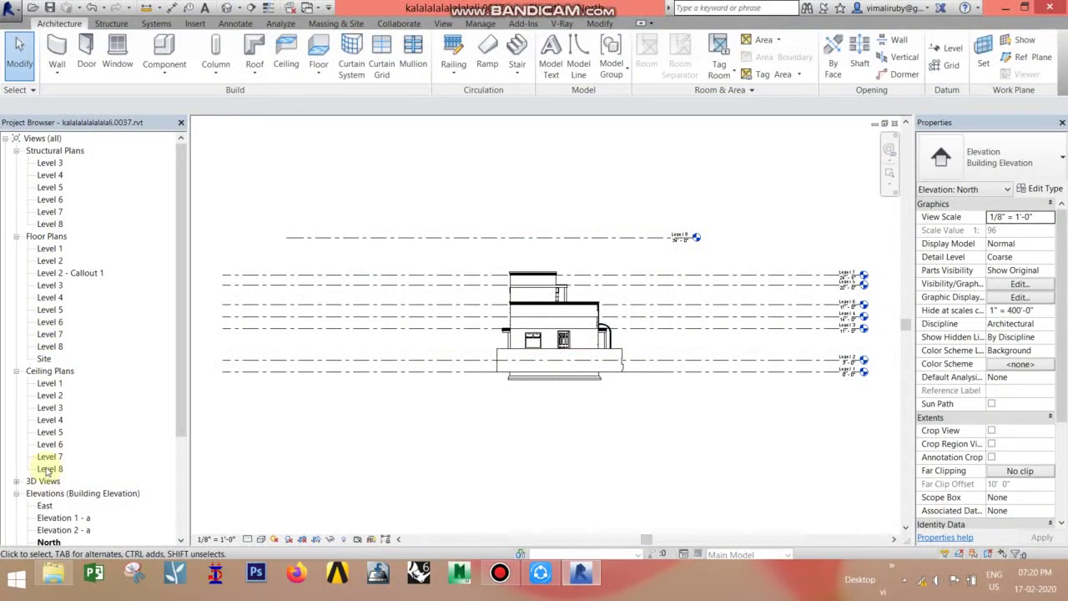
- Delete the Level 8 structural plan, Level 4 floor plan and Level 5 ceiling plan views
{"action": "double_click", "coordinate": [52, 225]}
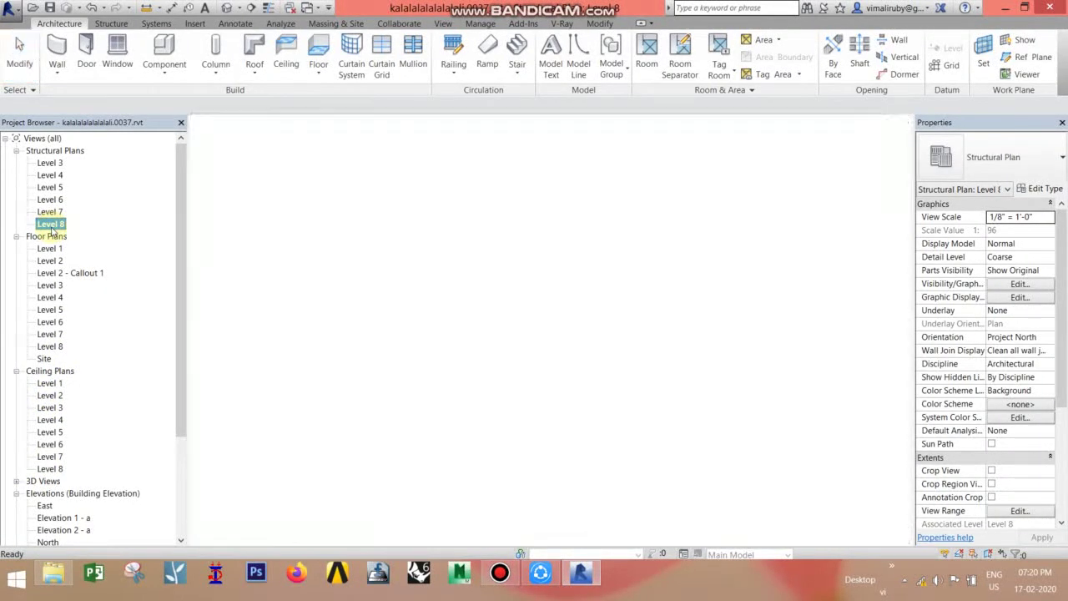
{"action": "key", "text": "Delete"}
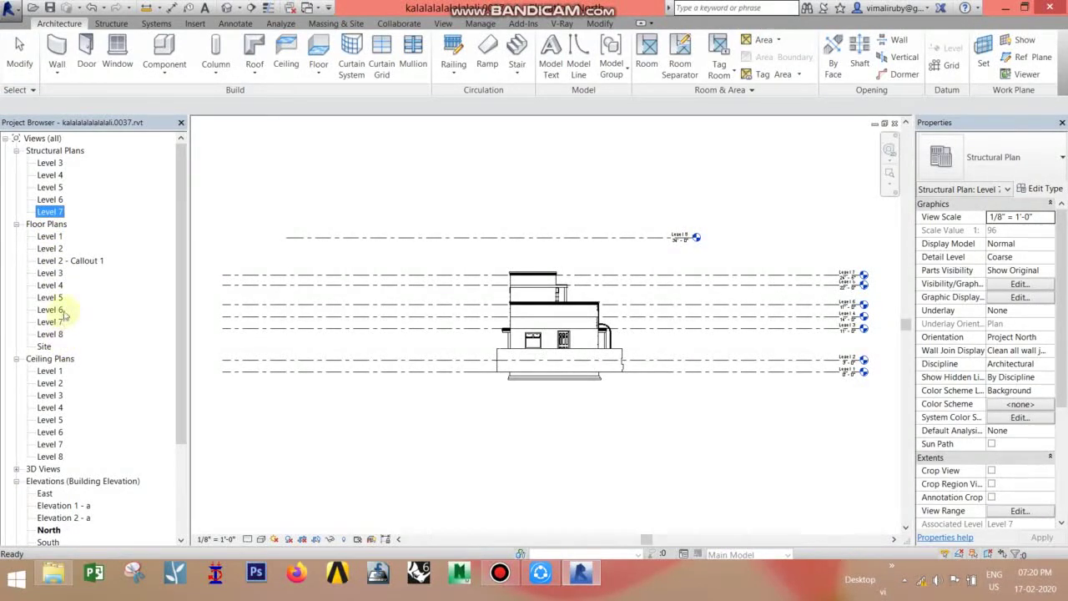
{"action": "left_click", "coordinate": [58, 286]}
{"action": "key", "text": "Delete"}
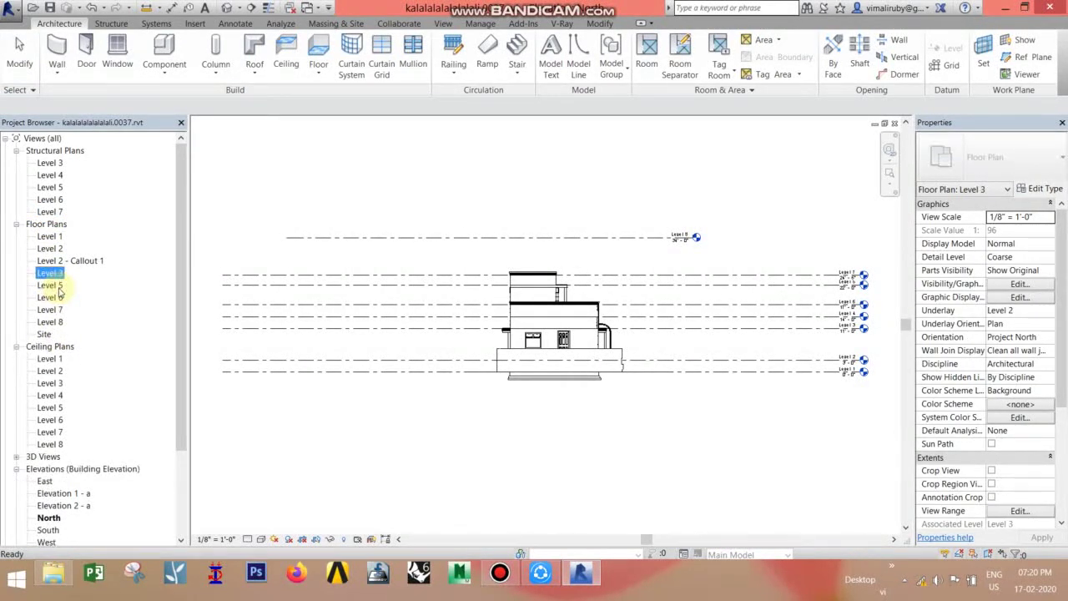
{"action": "left_click", "coordinate": [54, 408]}
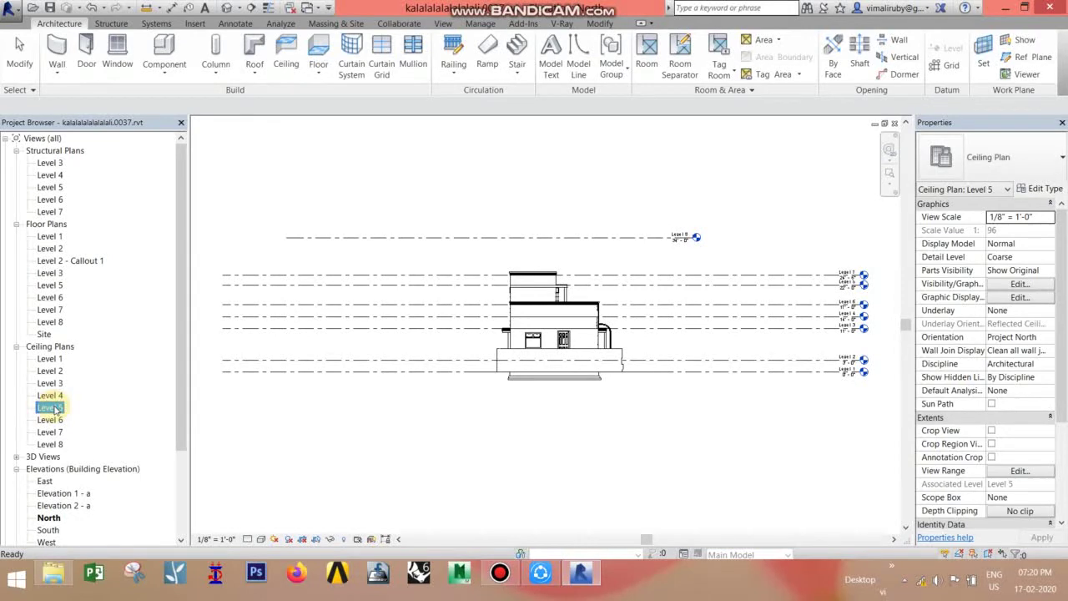
{"action": "key", "text": "Delete"}
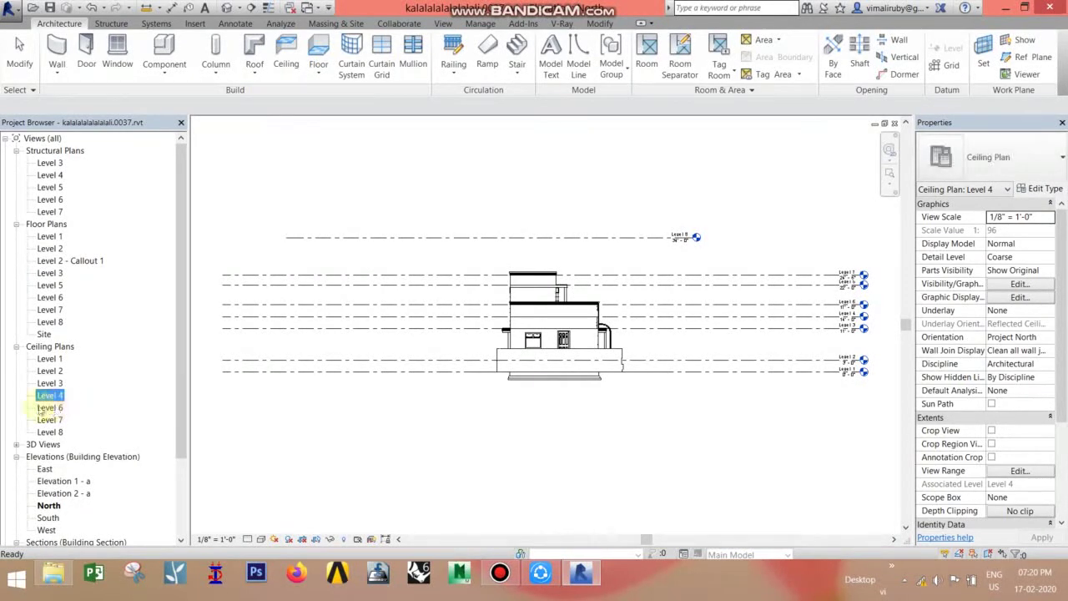
- Open the South elevation with level heads in view and start a new Floor Plan
{"action": "double_click", "coordinate": [48, 518]}
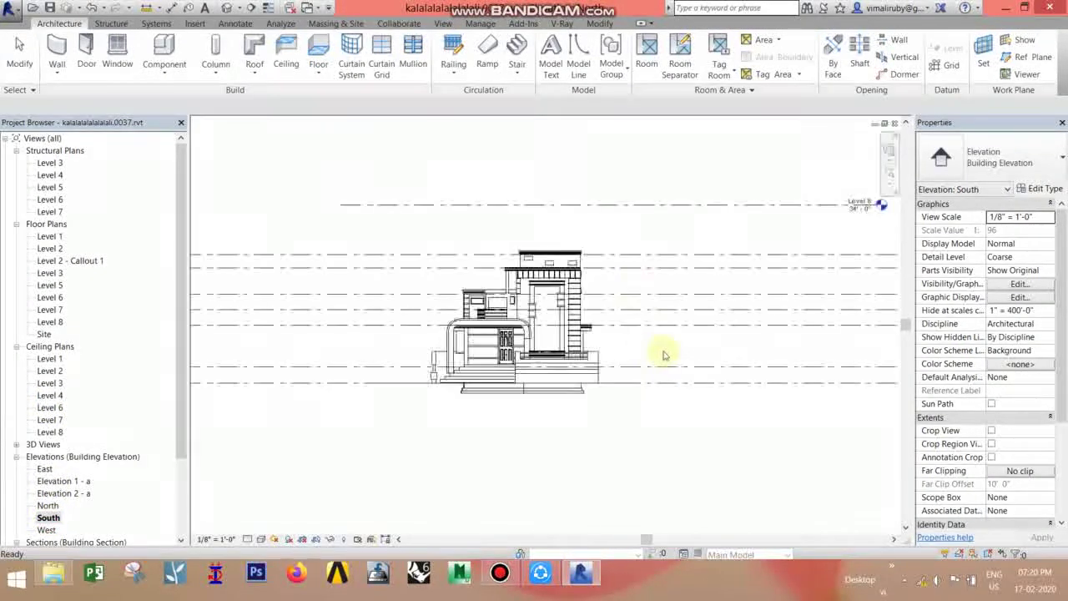
{"action": "middle_click_drag", "start_coordinate": [674, 360], "coordinate": [420, 372]}
{"action": "scroll", "coordinate": [651, 333], "scroll_direction": "up", "scroll_amount": 1}
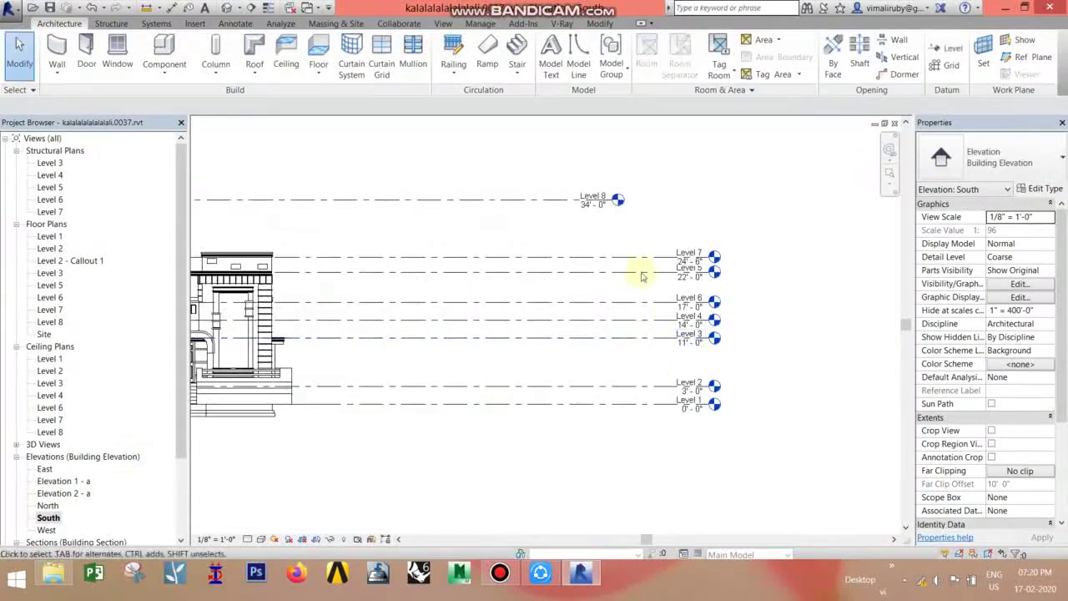
{"action": "scroll", "coordinate": [642, 364], "scroll_direction": "up", "scroll_amount": 1}
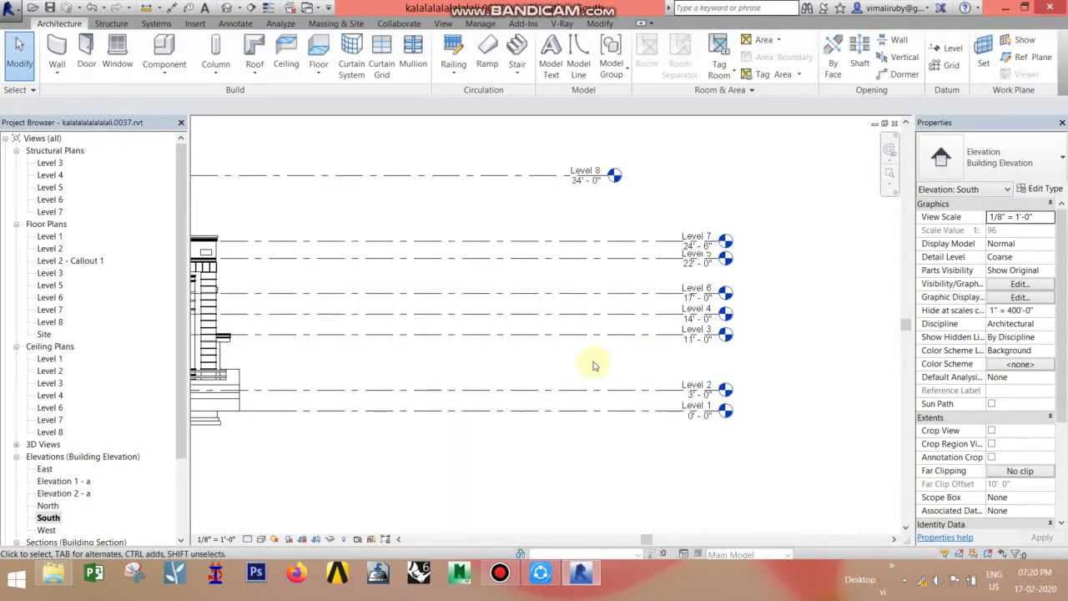
{"action": "middle_click_drag", "start_coordinate": [593, 363], "coordinate": [716, 358]}
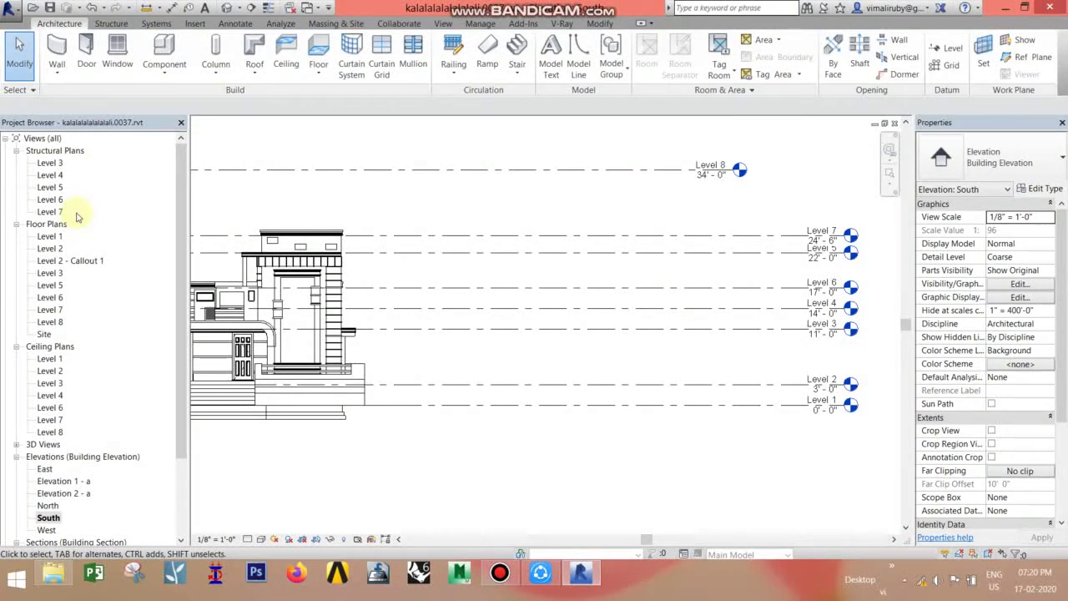
{"action": "left_click", "coordinate": [441, 26]}
{"action": "left_click", "coordinate": [542, 40]}
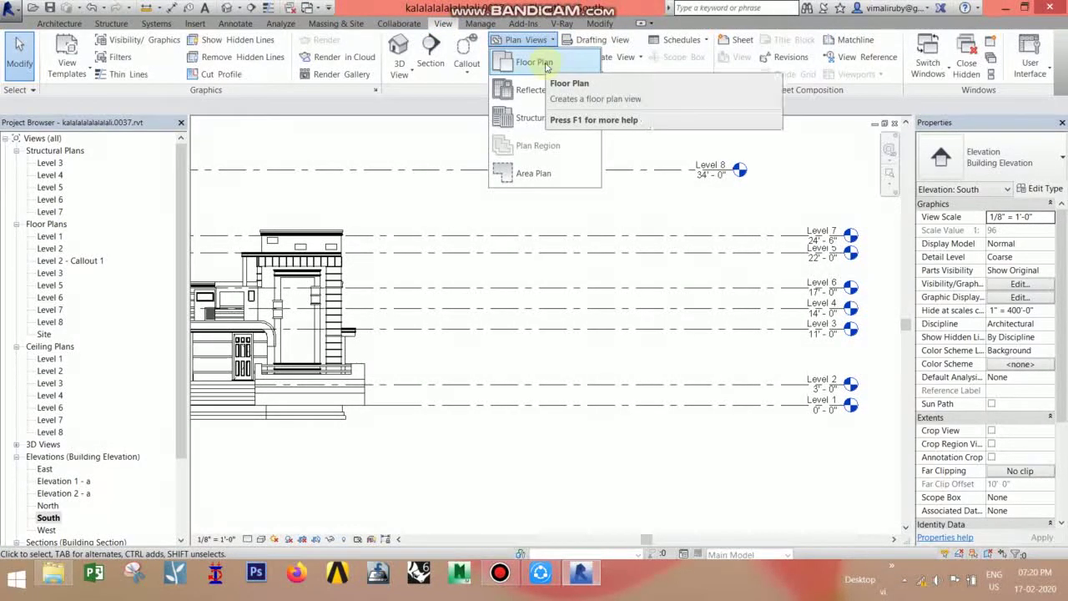
{"action": "left_click", "coordinate": [544, 65]}
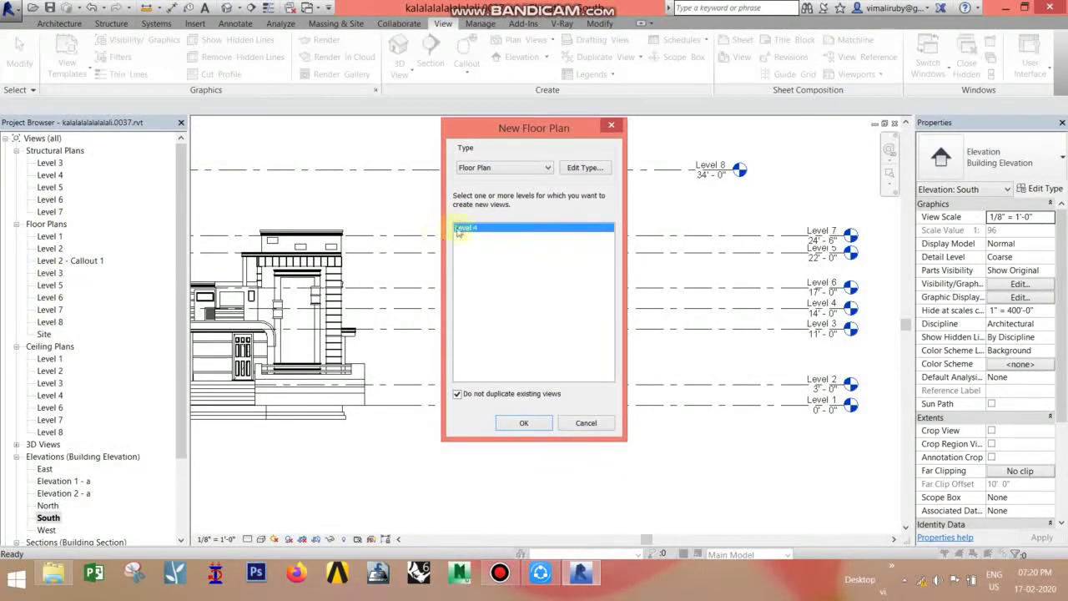
- Create the Level 4 floor plan from the New Floor Plan dialog
{"action": "left_click", "coordinate": [457, 395]}
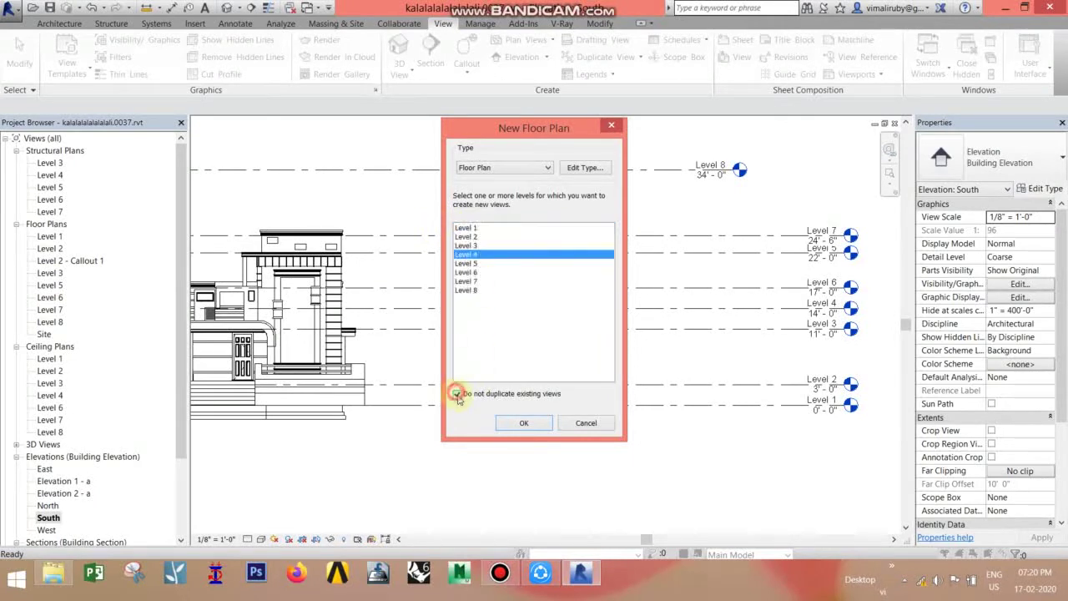
{"action": "left_click", "coordinate": [458, 395]}
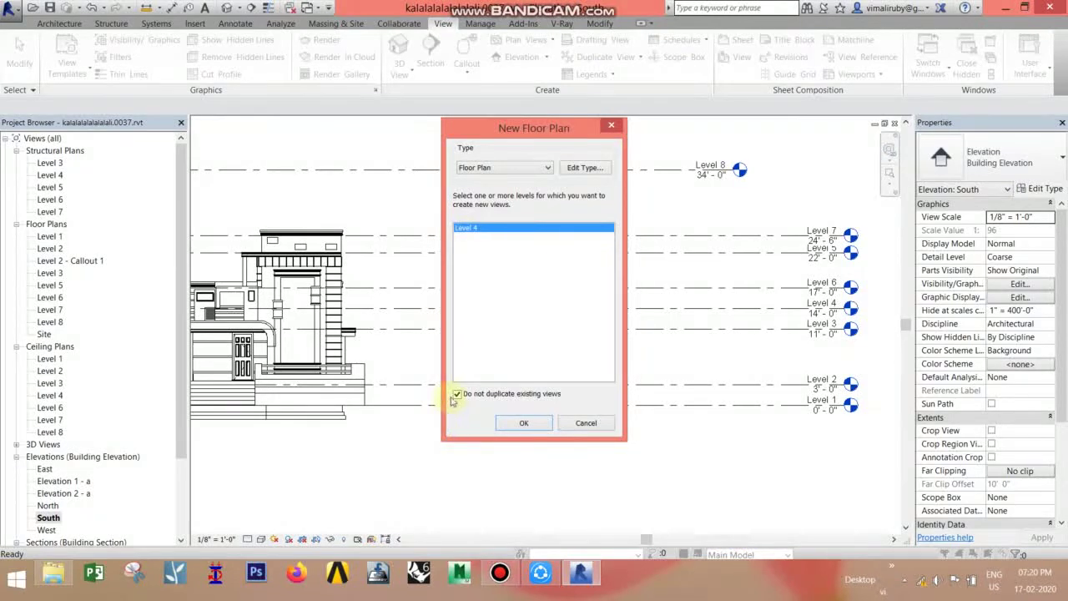
{"action": "left_click", "coordinate": [521, 423]}
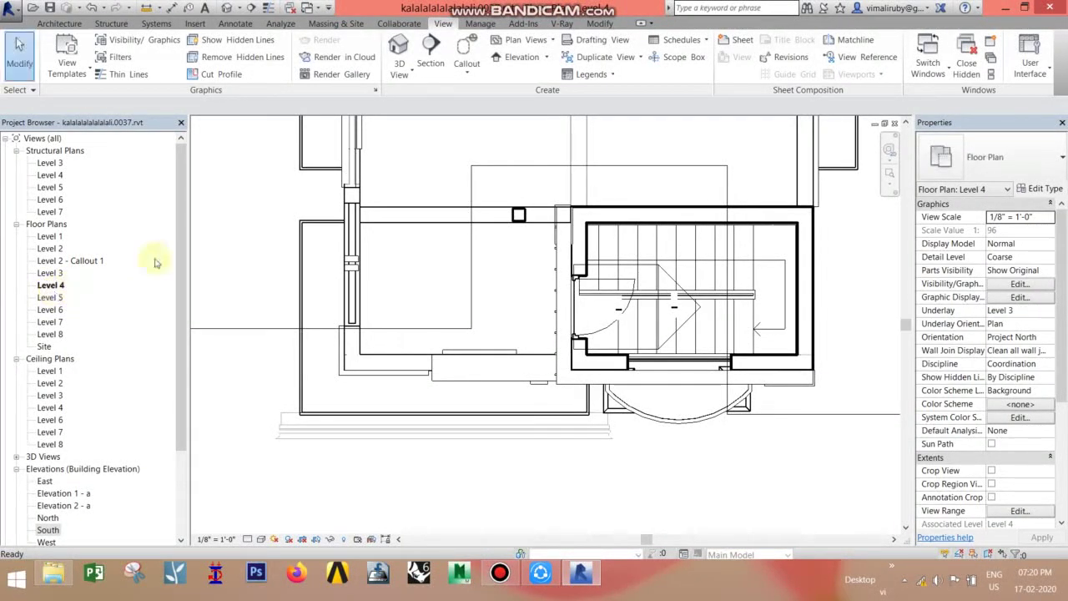
- Create a reflected ceiling plan for Level 5
{"action": "left_click", "coordinate": [543, 39]}
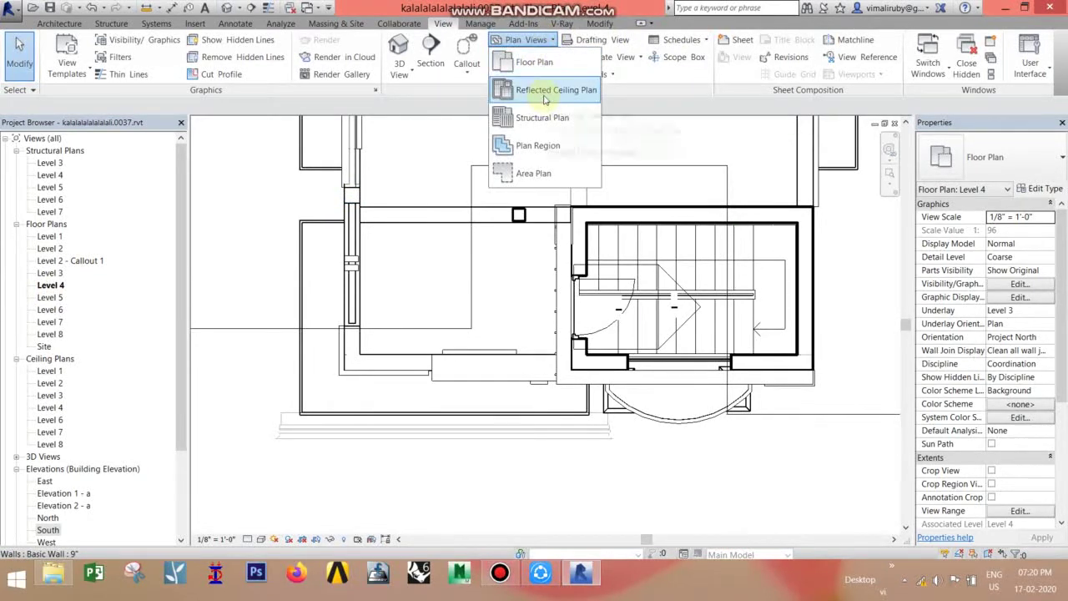
{"action": "left_click", "coordinate": [544, 92]}
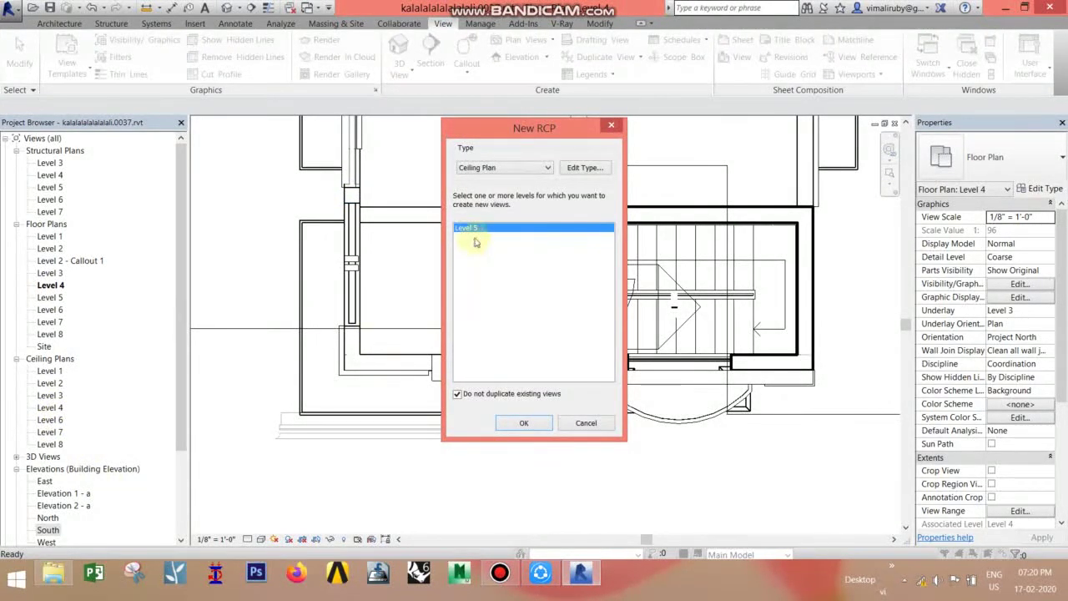
{"action": "left_click", "coordinate": [526, 423]}
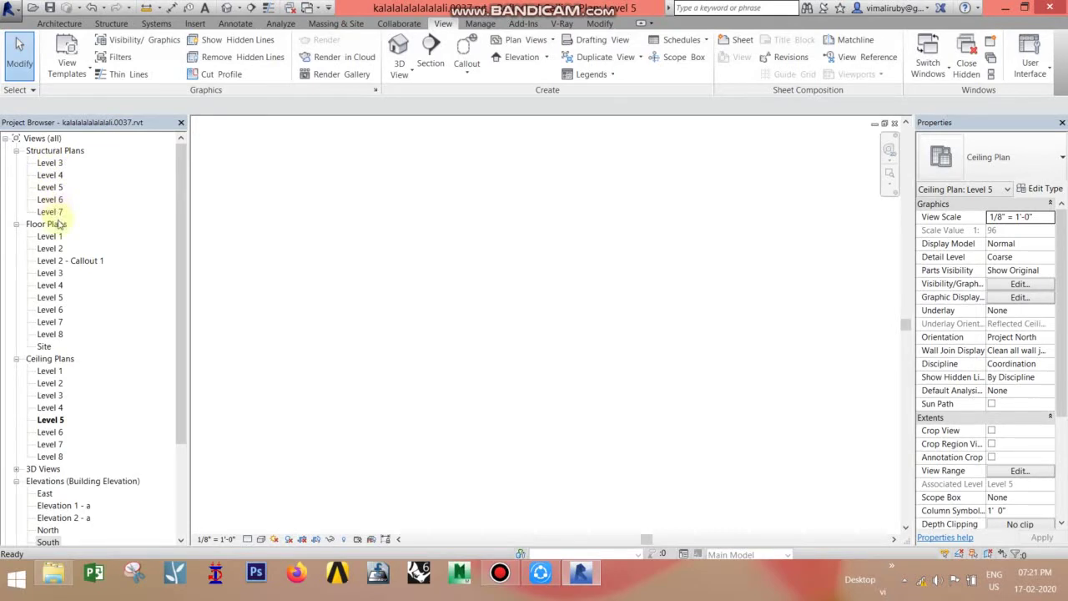
- Create structural plans for Levels 1, 2 and 8
{"action": "left_click", "coordinate": [522, 40]}
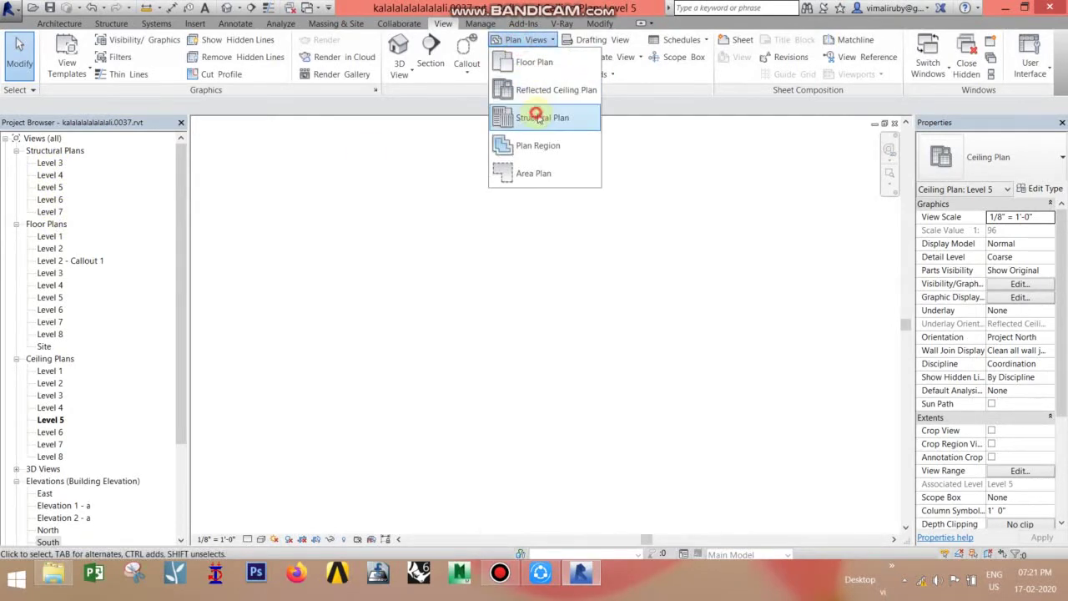
{"action": "left_click", "coordinate": [538, 117]}
{"action": "left_click_drag", "start_coordinate": [467, 228], "coordinate": [472, 261]}
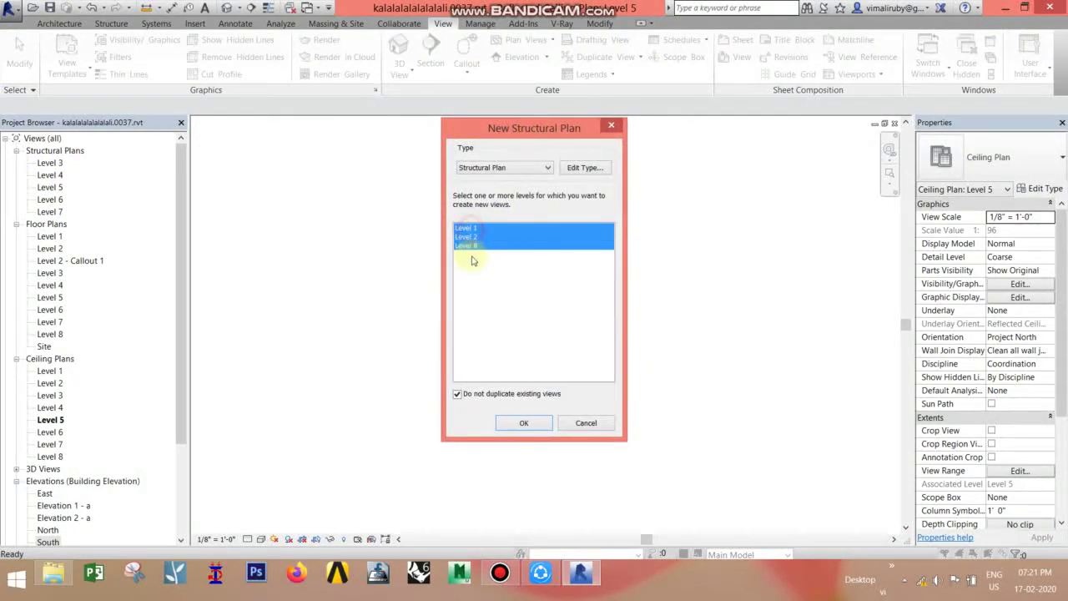
{"action": "left_click", "coordinate": [512, 426]}
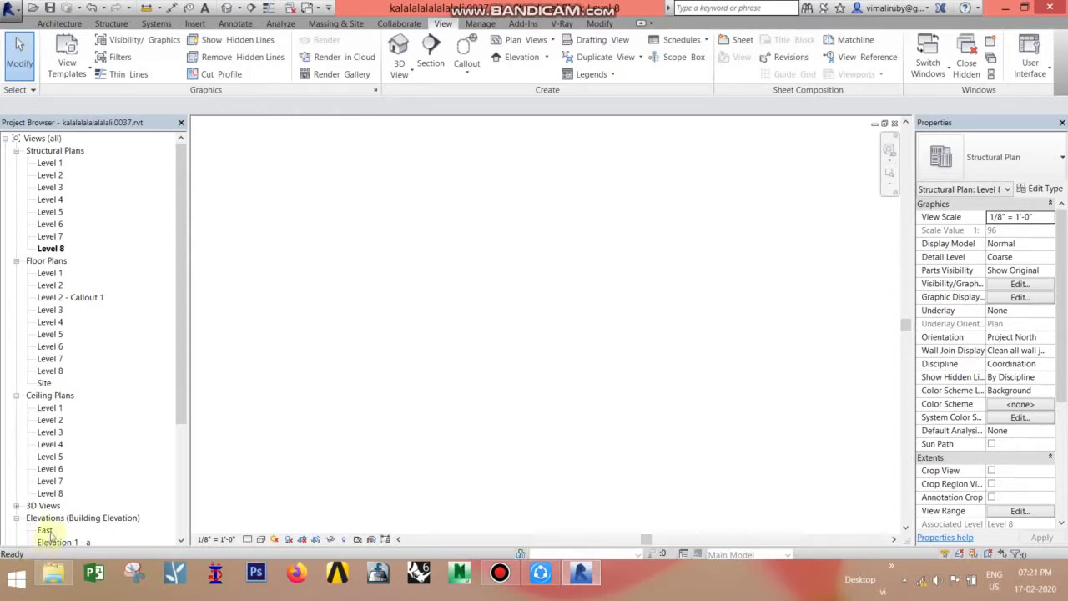
{"action": "left_click", "coordinate": [542, 40]}
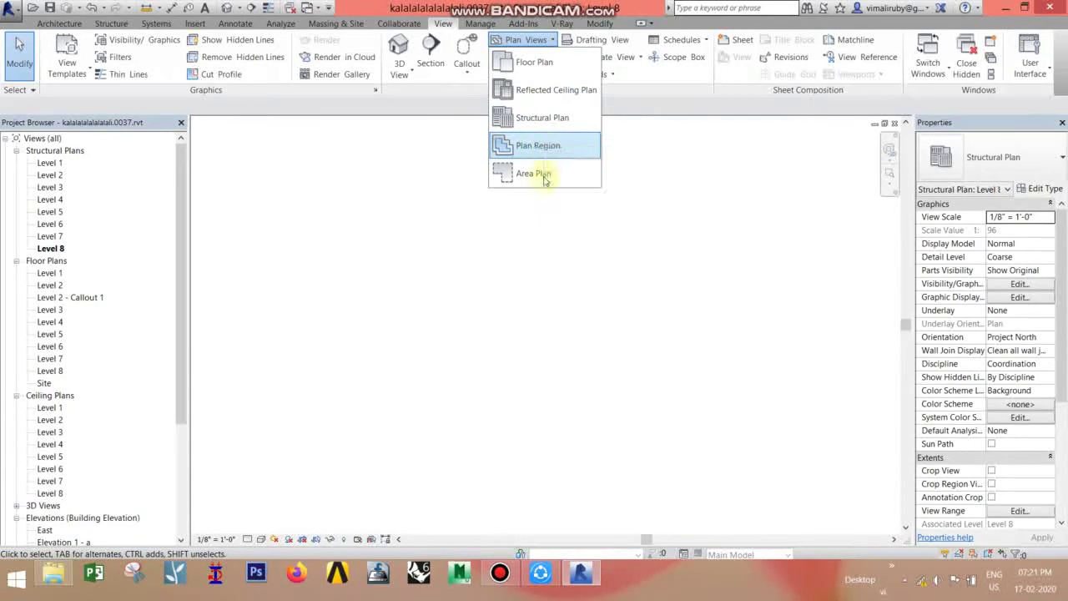
{"action": "left_click", "coordinate": [407, 251]}
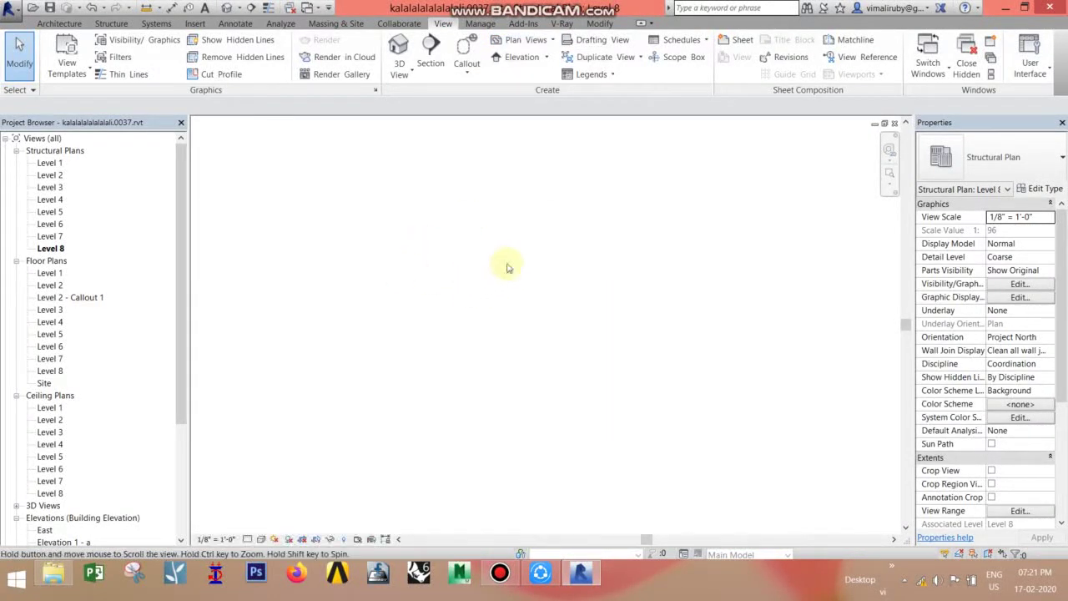
{"action": "left_click", "coordinate": [16, 151]}
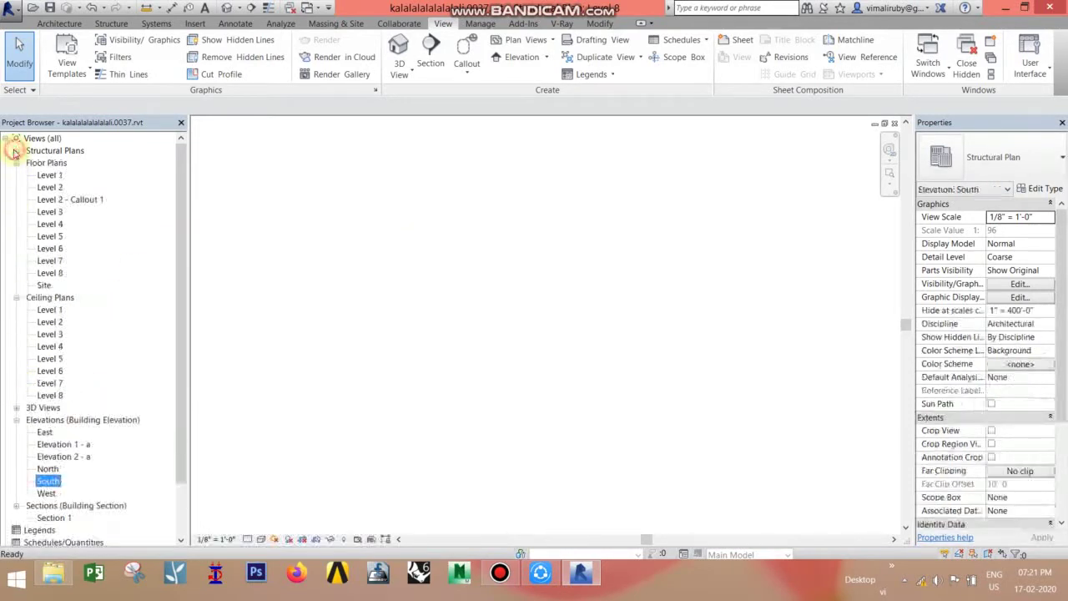
{"action": "left_click", "coordinate": [16, 408]}
{"action": "double_click", "coordinate": [45, 420]}
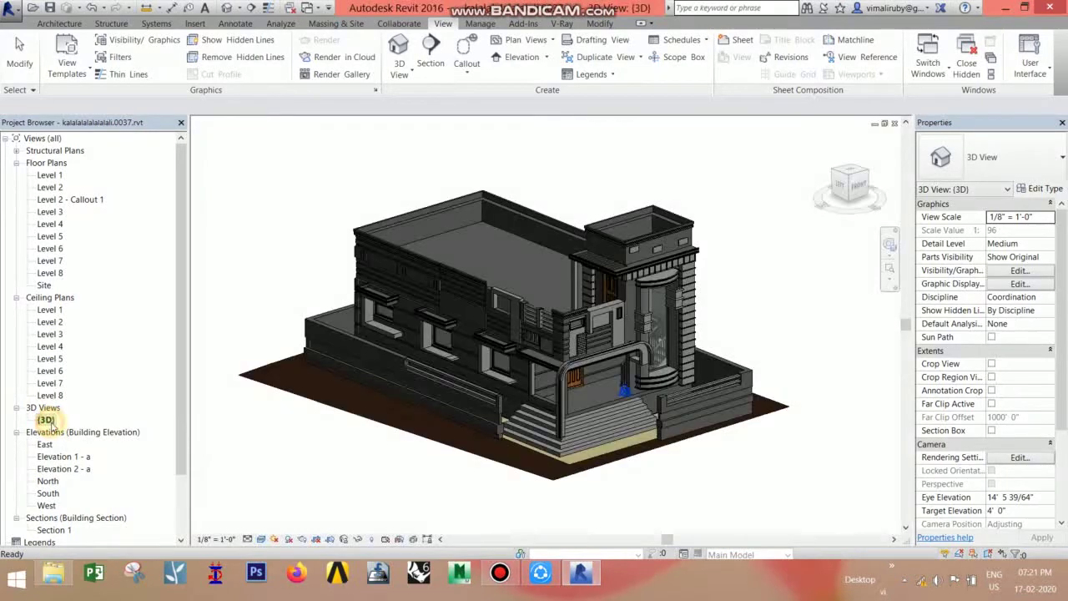
{"action": "middle_click_drag", "start_coordinate": [501, 350], "coordinate": [524, 332]}
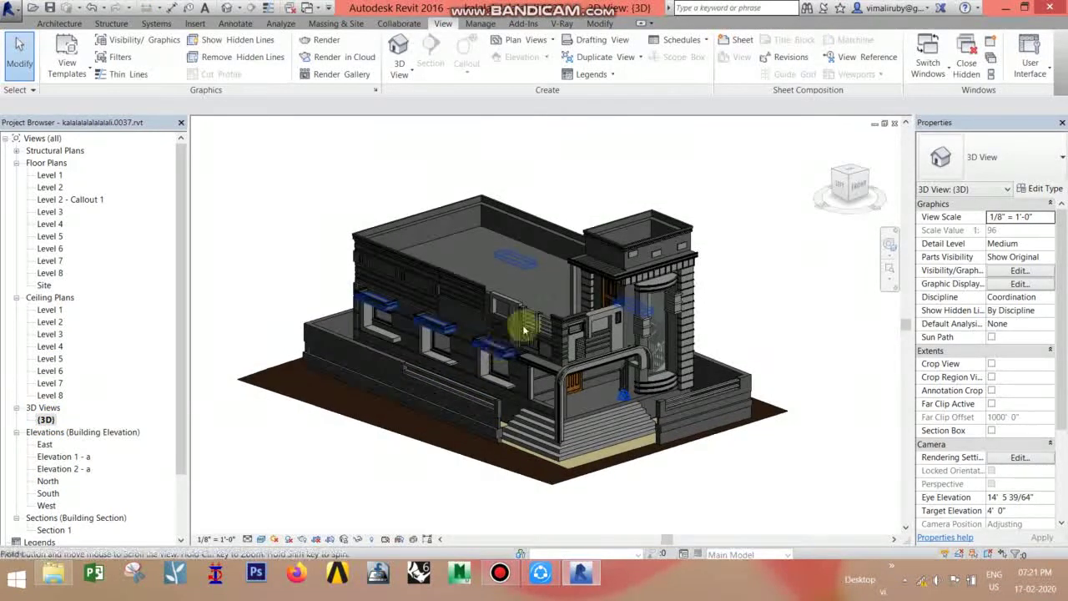
{"action": "scroll", "coordinate": [524, 331], "scroll_direction": "up", "scroll_amount": 1}
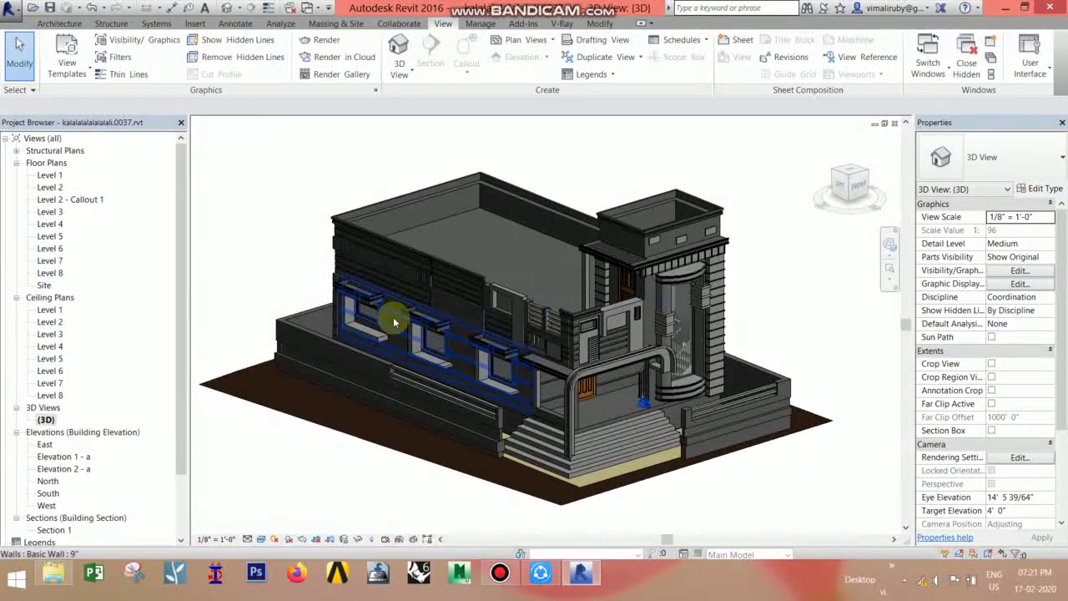
{"action": "right_click", "coordinate": [43, 419]}
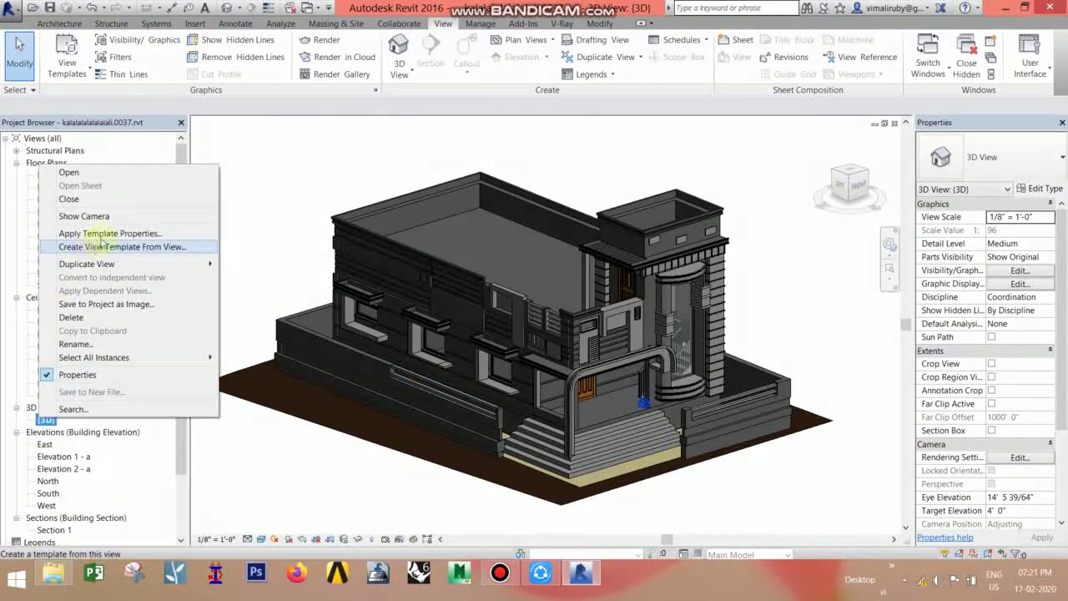
{"action": "mouse_move", "coordinate": [87, 264]}
{"action": "left_click", "coordinate": [237, 265]}
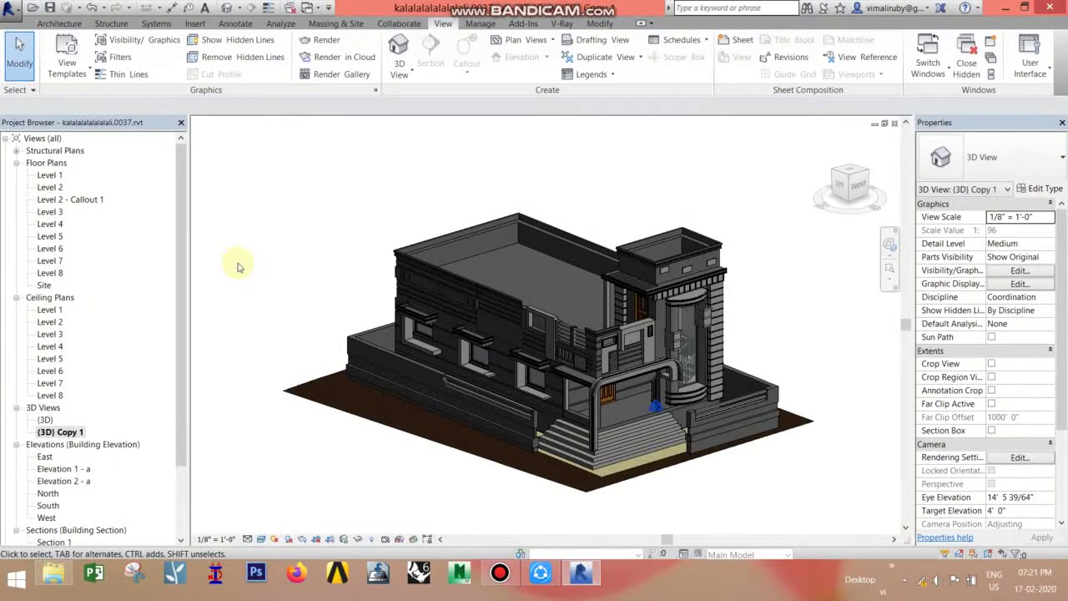
{"action": "double_click", "coordinate": [45, 420]}
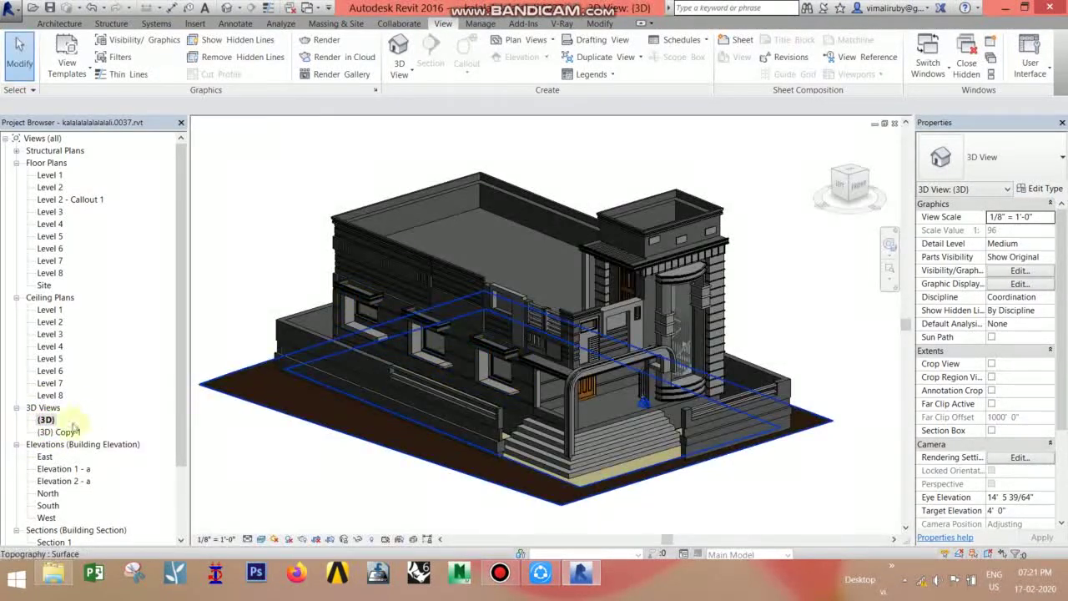
{"action": "double_click", "coordinate": [61, 432]}
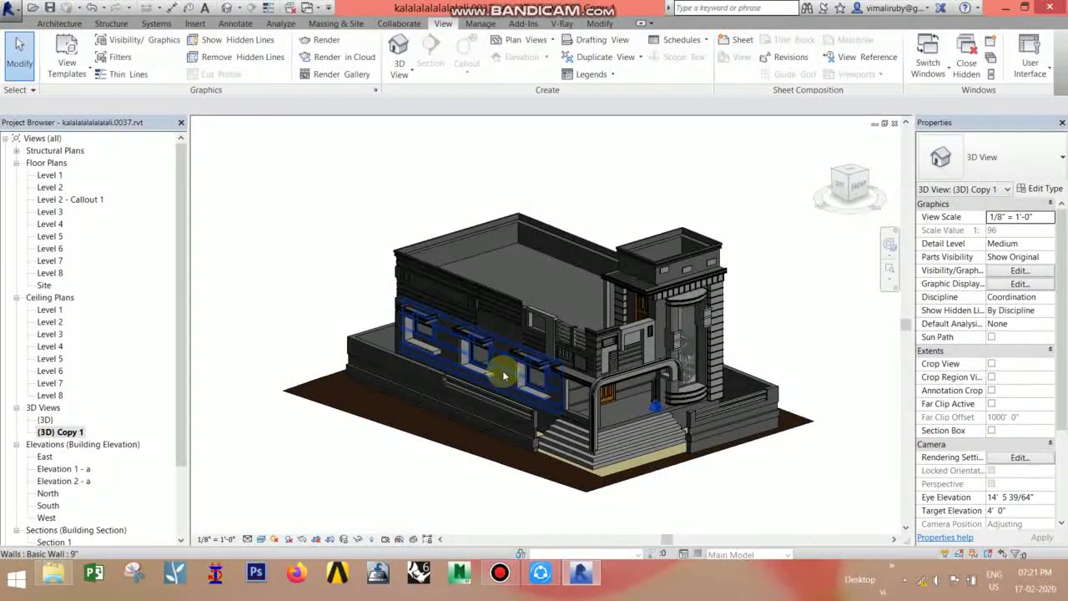
- Displace the three-window wall section out to the lower left of the house
{"action": "left_click", "coordinate": [504, 371]}
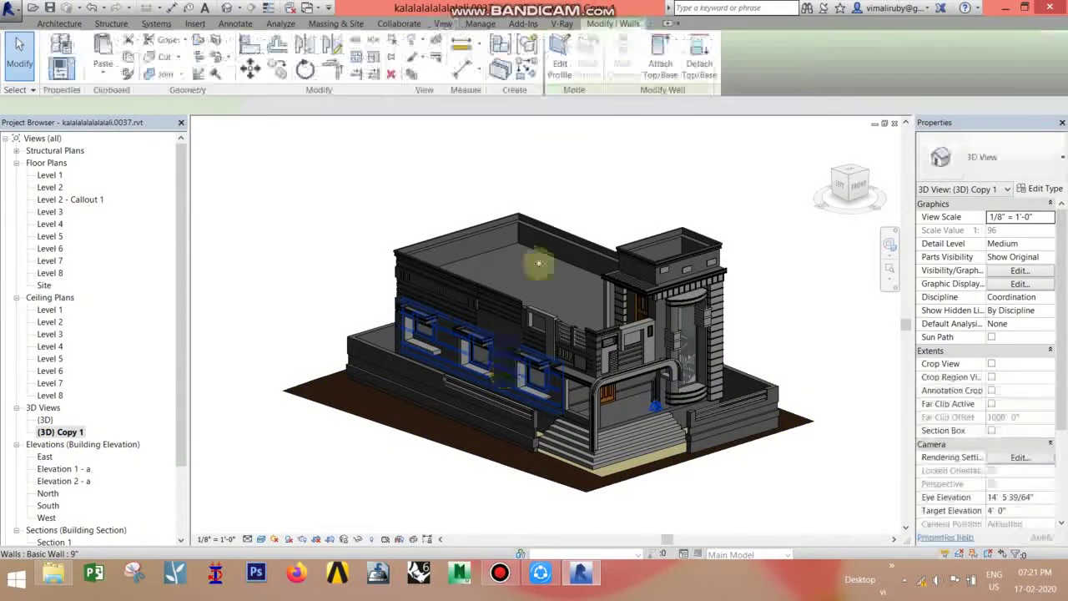
{"action": "left_click", "coordinate": [423, 44]}
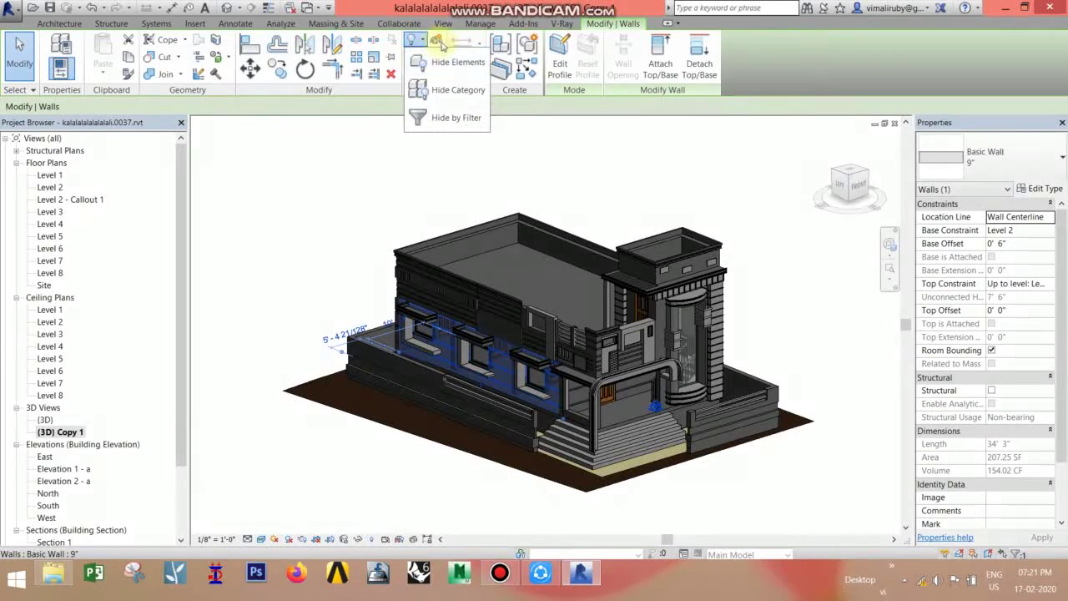
{"action": "left_click", "coordinate": [438, 42]}
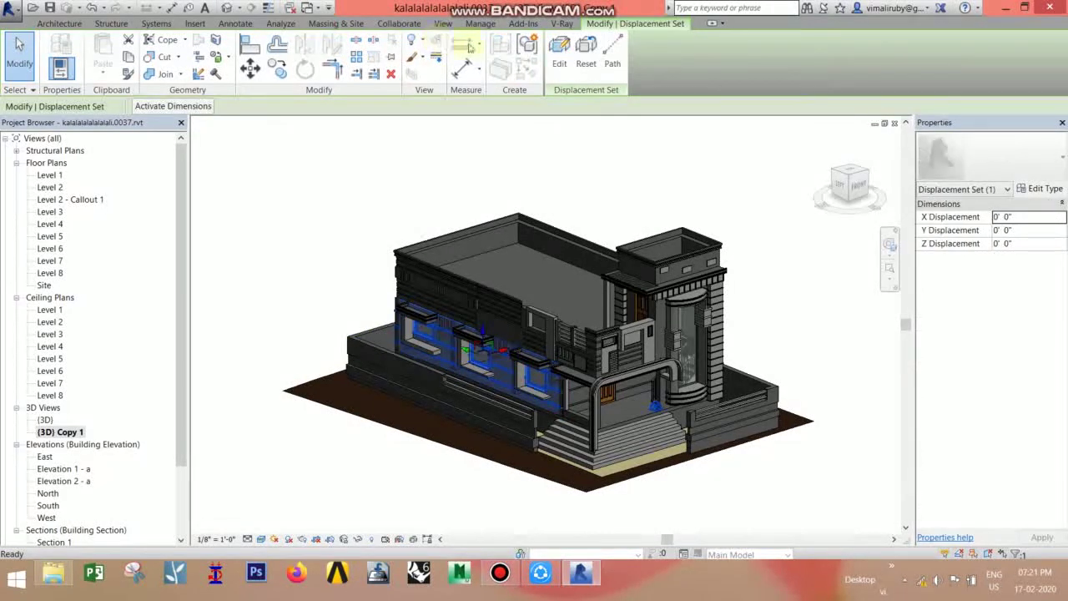
{"action": "left_click_drag", "start_coordinate": [501, 345], "coordinate": [303, 409]}
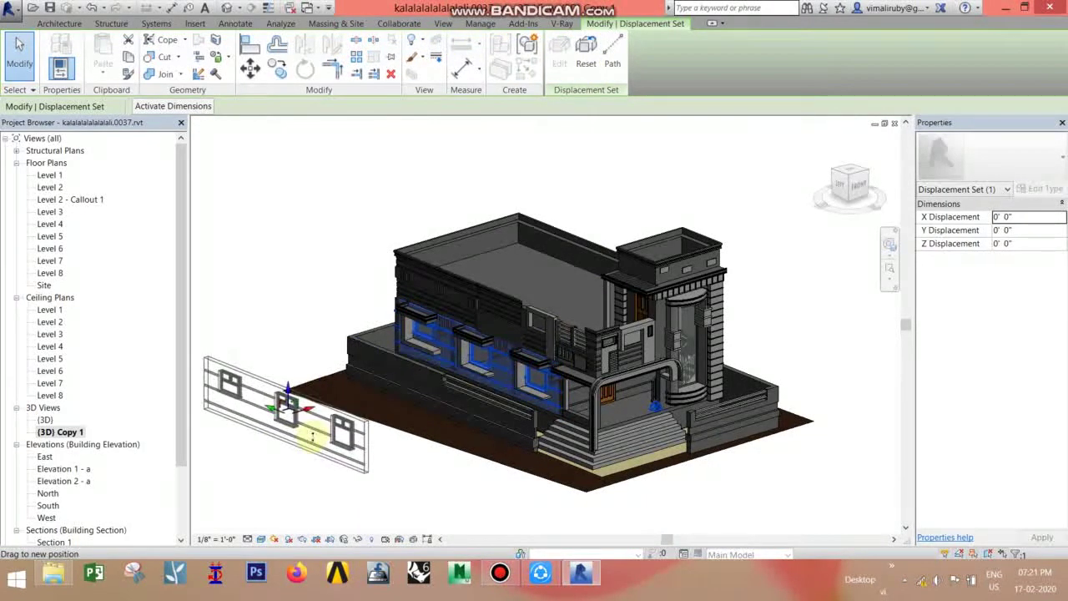
- Add dashed displacement path lines from the moved wall's corners back to the building
{"action": "left_click", "coordinate": [612, 50]}
{"action": "left_click", "coordinate": [367, 467]}
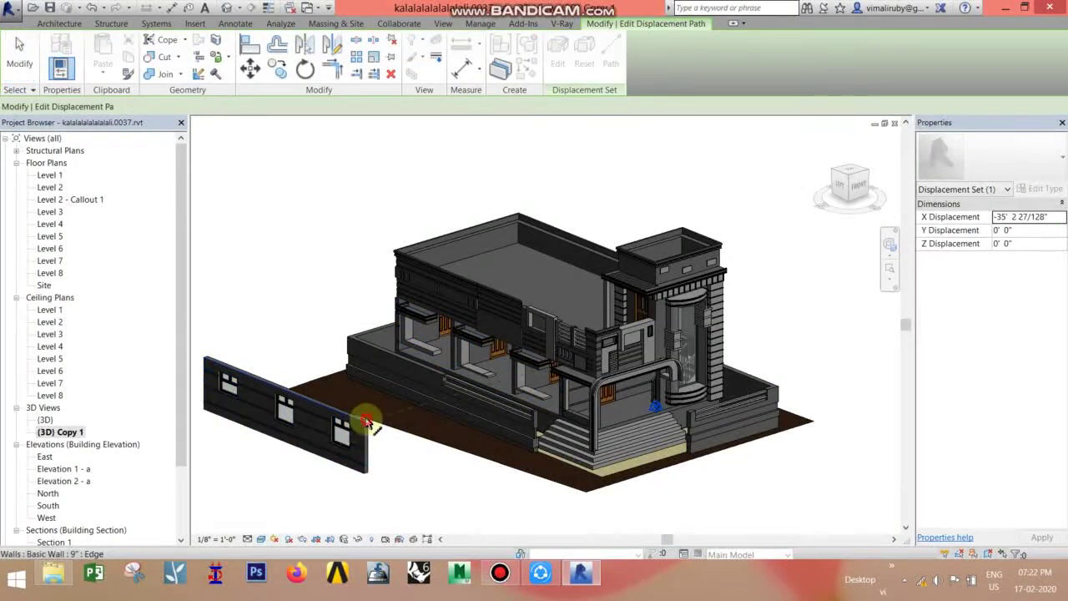
{"action": "left_click", "coordinate": [209, 359]}
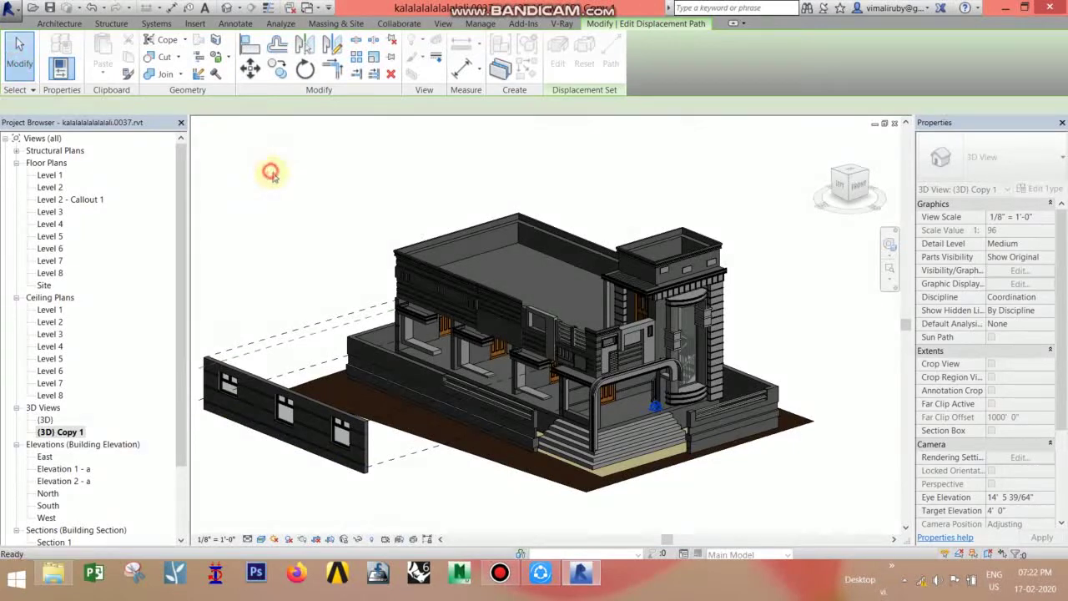
{"action": "key", "text": "Escape"}
- Check that the default {3D} view stays intact, then return to (3D) Copy 1
{"action": "left_click", "coordinate": [255, 401]}
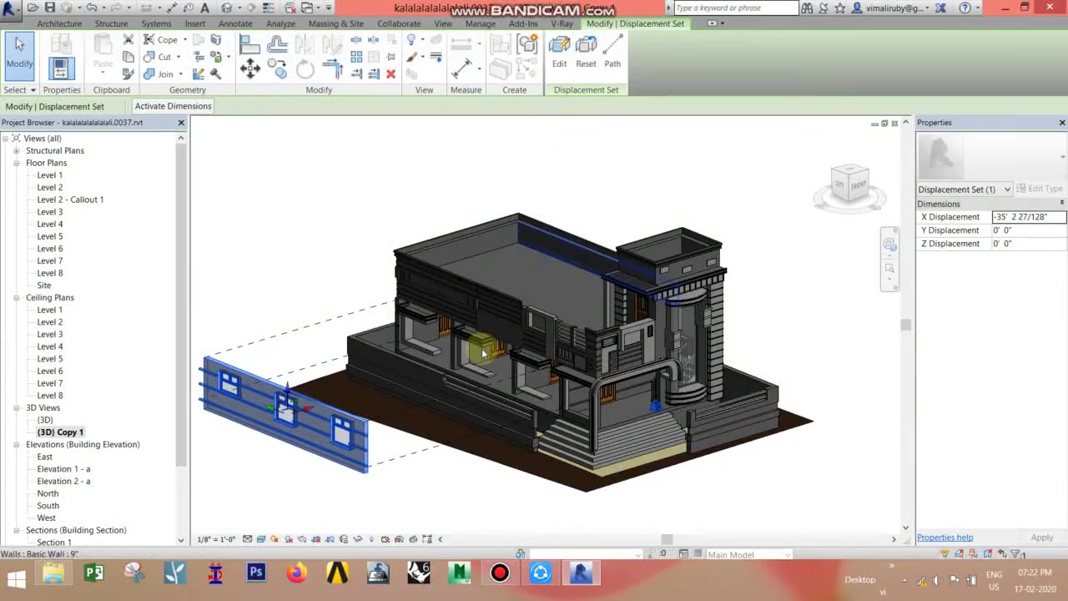
{"action": "key", "text": "Escape"}
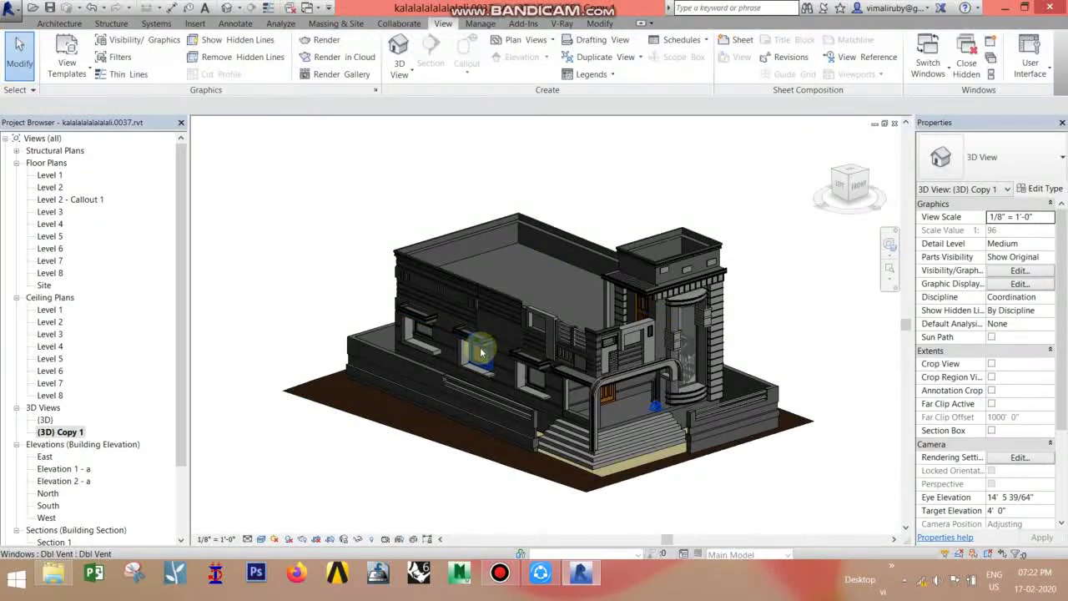
{"action": "key", "text": "ctrl+z"}
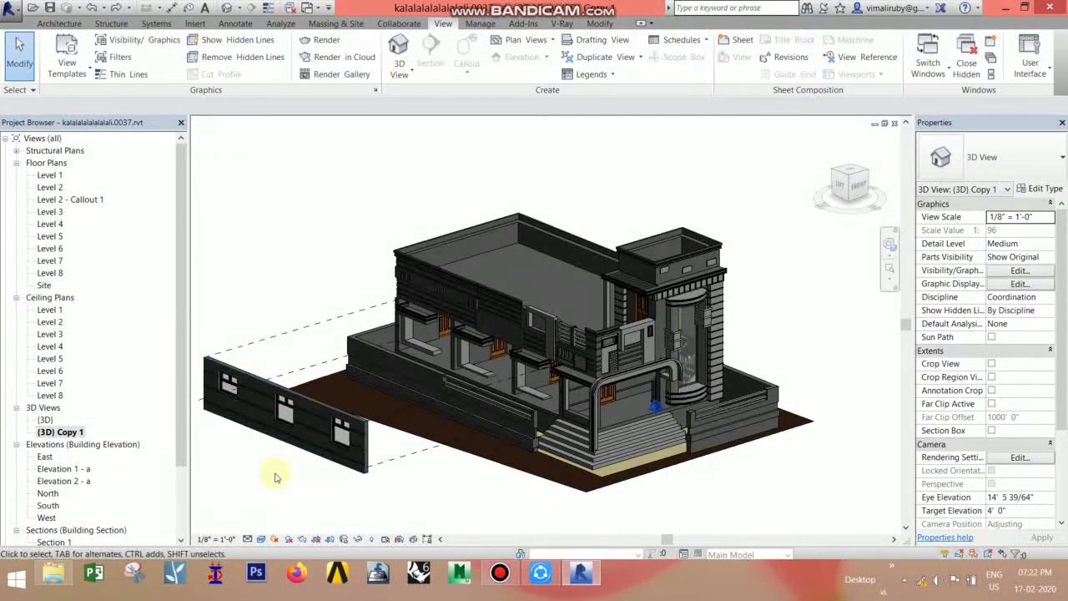
{"action": "double_click", "coordinate": [45, 419]}
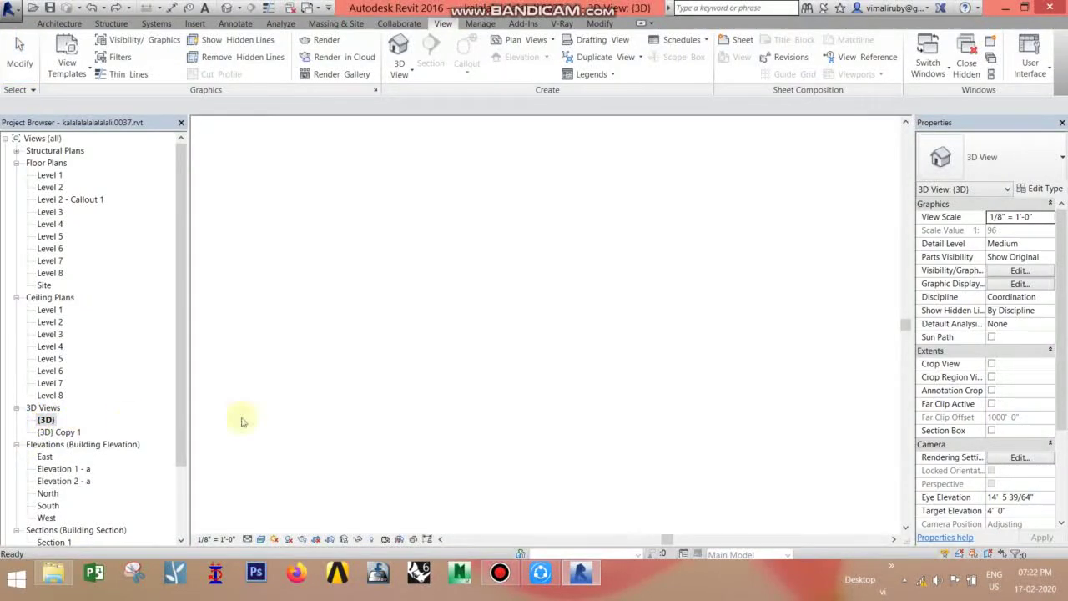
{"action": "double_click", "coordinate": [58, 432]}
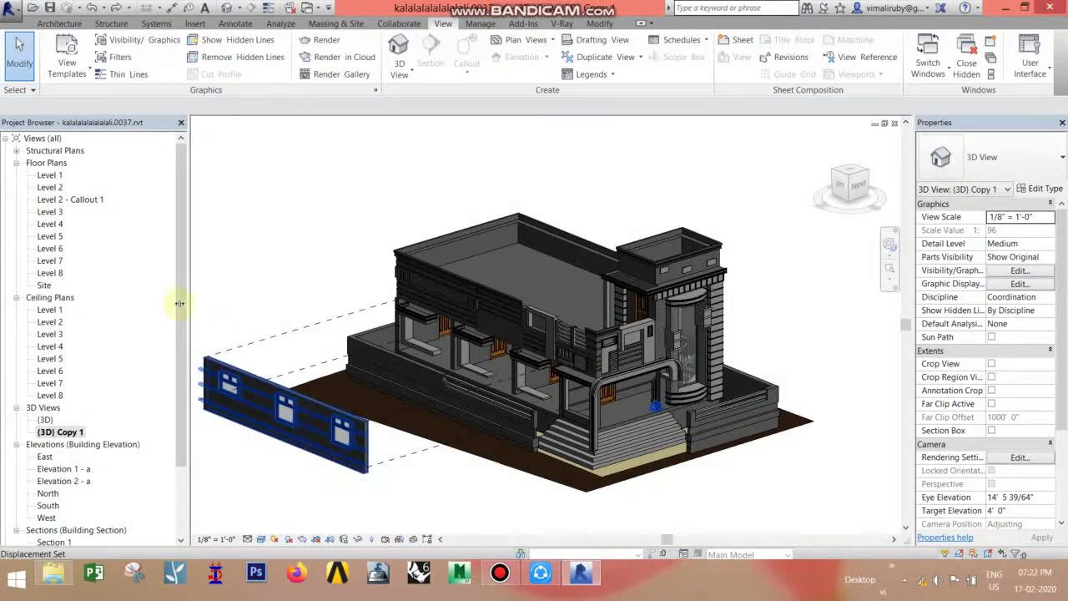
- Open the Level 2 floor plan and centre it with room left above the walls
{"action": "double_click", "coordinate": [52, 188]}
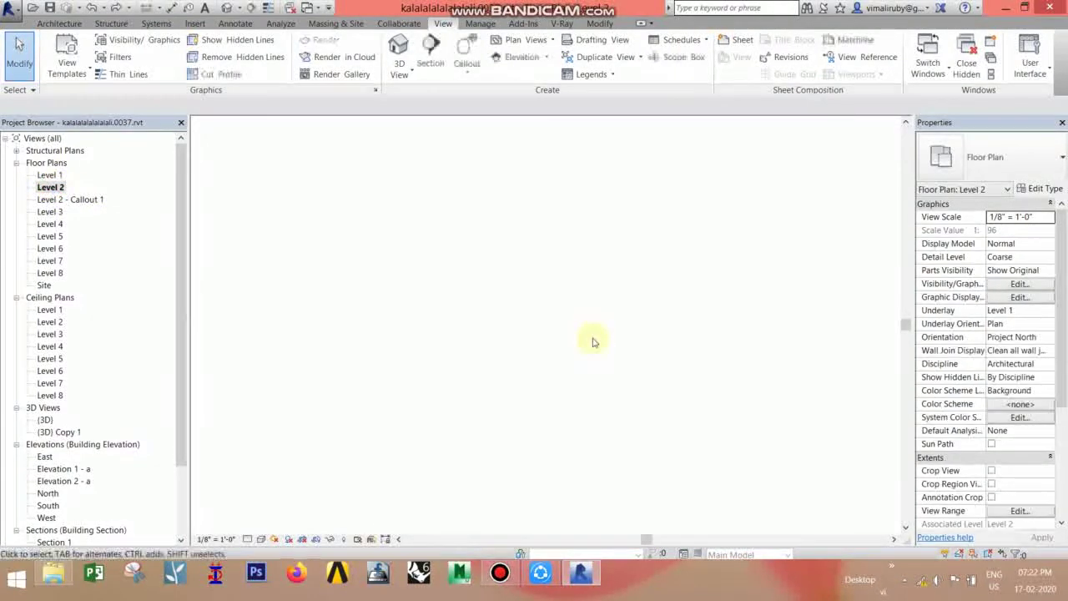
{"action": "scroll", "coordinate": [564, 290], "scroll_direction": "down", "scroll_amount": 3}
{"action": "scroll", "coordinate": [564, 289], "scroll_direction": "up", "scroll_amount": 1}
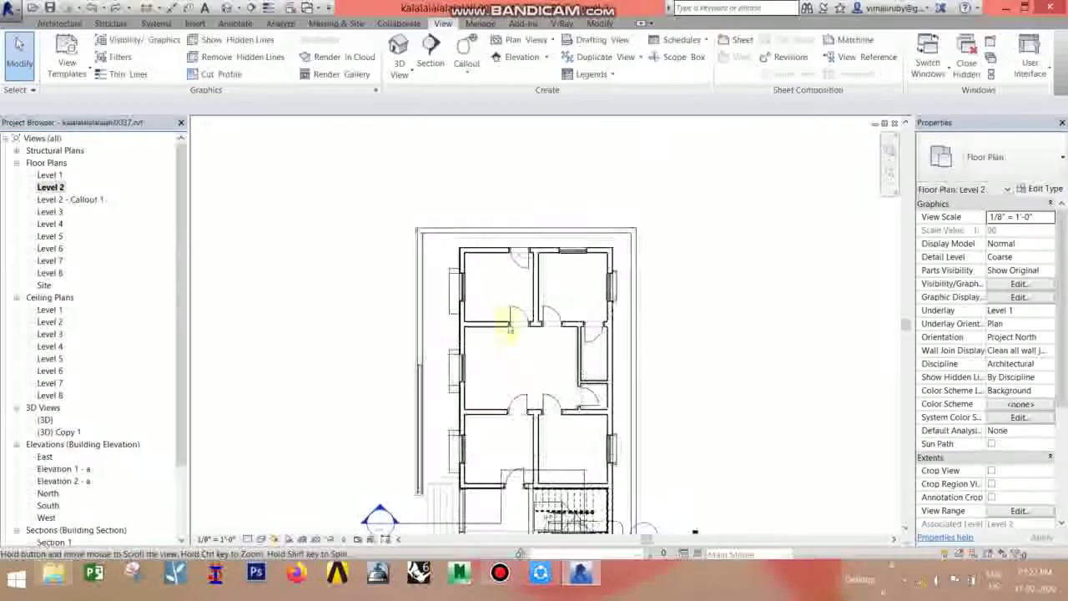
{"action": "scroll", "coordinate": [508, 323], "scroll_direction": "up", "scroll_amount": 1}
{"action": "scroll", "coordinate": [526, 406], "scroll_direction": "up", "scroll_amount": 1}
{"action": "middle_click_drag", "start_coordinate": [512, 401], "coordinate": [537, 362]}
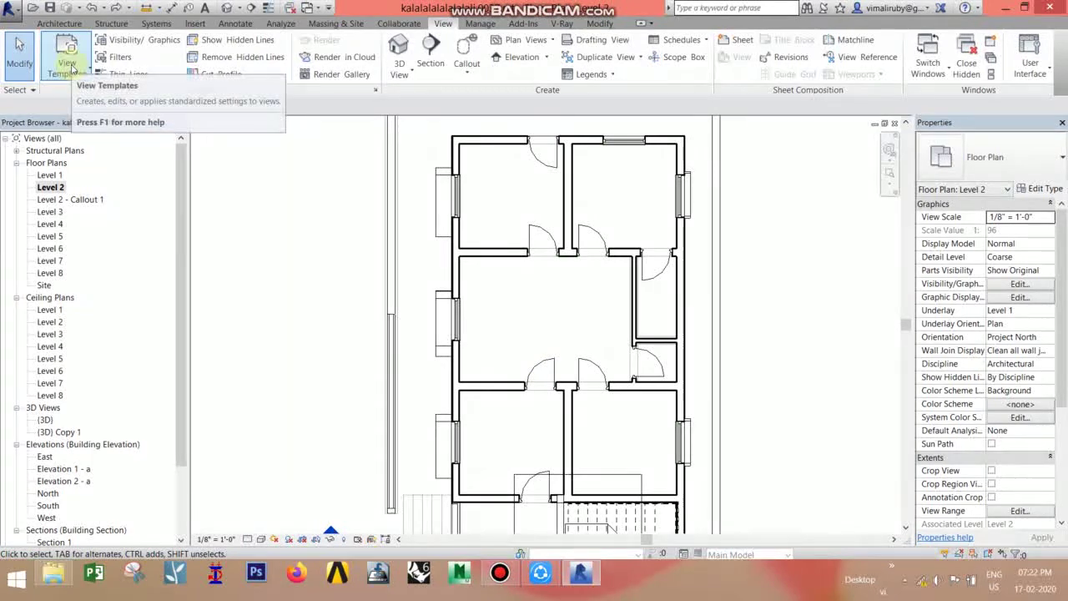
{"action": "middle_click_drag", "start_coordinate": [549, 240], "coordinate": [486, 365]}
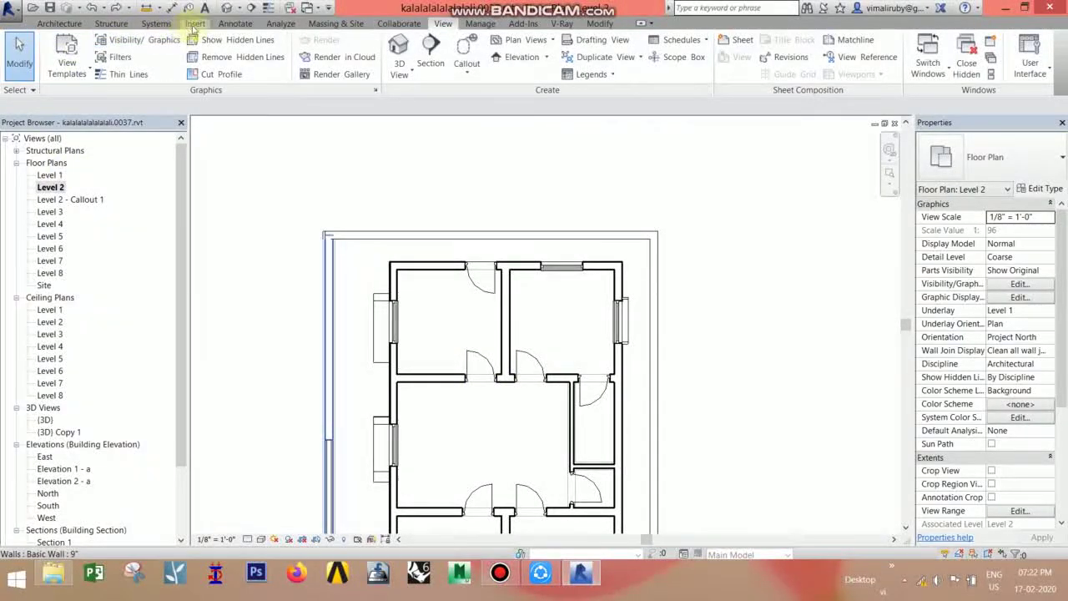
{"action": "left_click", "coordinate": [233, 23]}
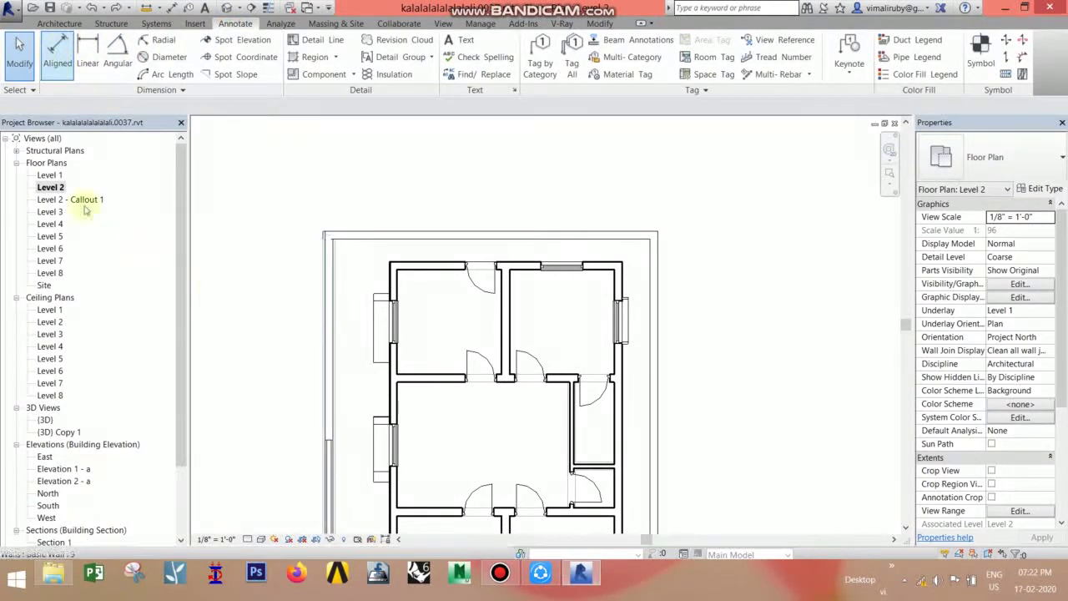
{"action": "middle_click_drag", "start_coordinate": [512, 235], "coordinate": [511, 235]}
{"action": "middle_click_drag", "start_coordinate": [470, 301], "coordinate": [470, 424]}
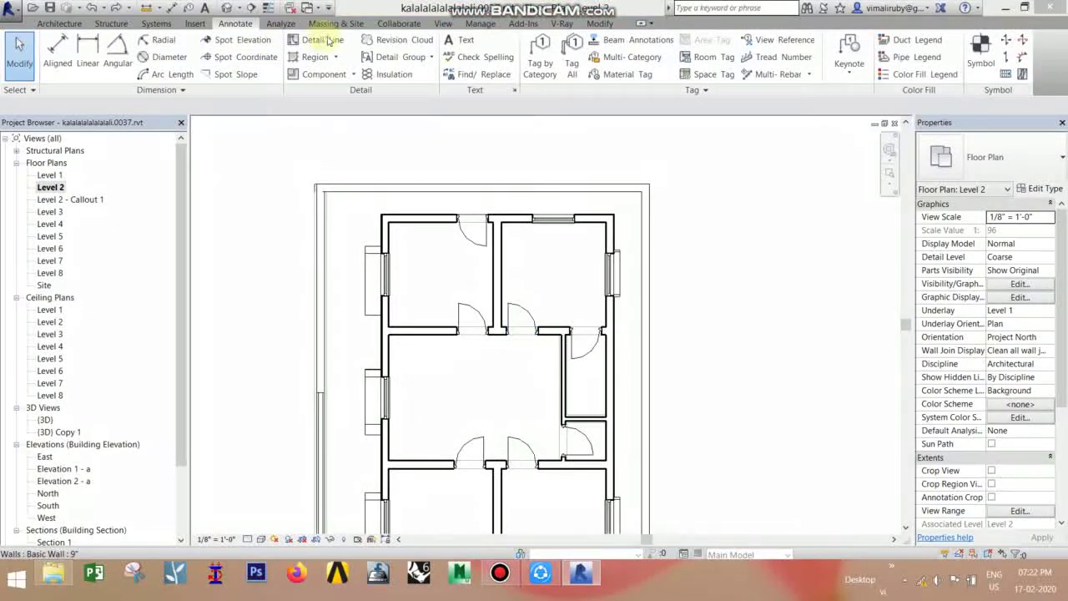
- Set Aligned dimensions to Wall faces and Entire Walls, including openings and intersecting walls
{"action": "left_click", "coordinate": [52, 52]}
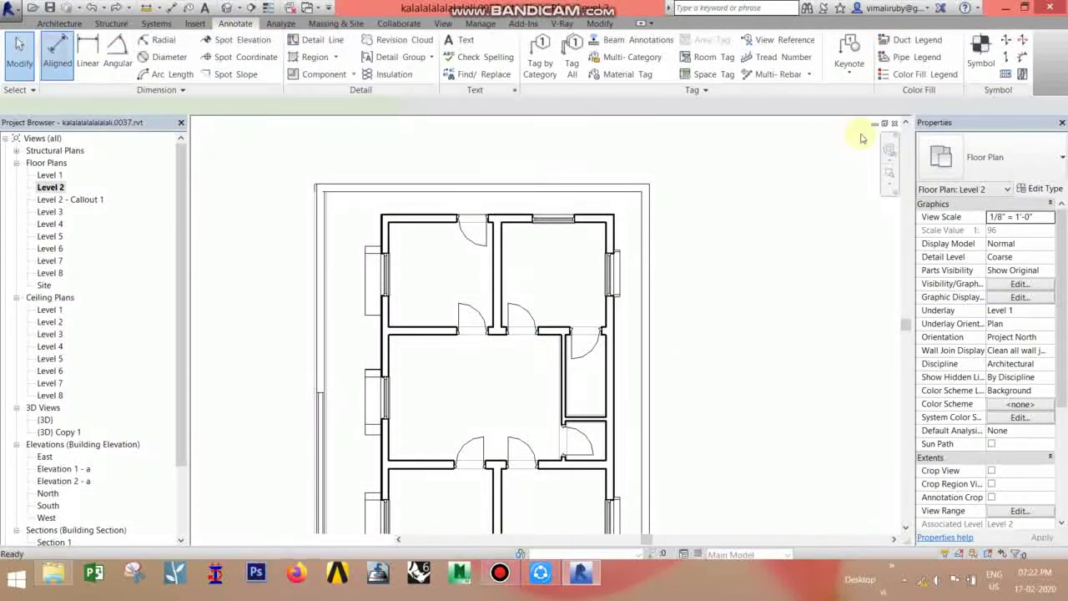
{"action": "left_click", "coordinate": [1046, 190]}
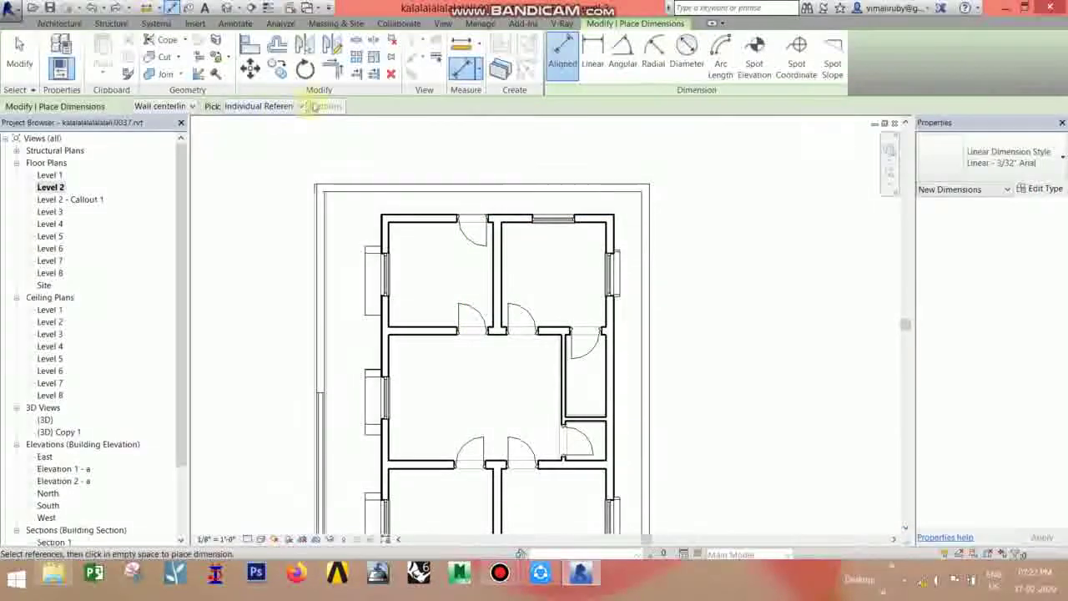
{"action": "left_click", "coordinate": [284, 106]}
{"action": "left_click", "coordinate": [250, 131]}
{"action": "left_click", "coordinate": [156, 106]}
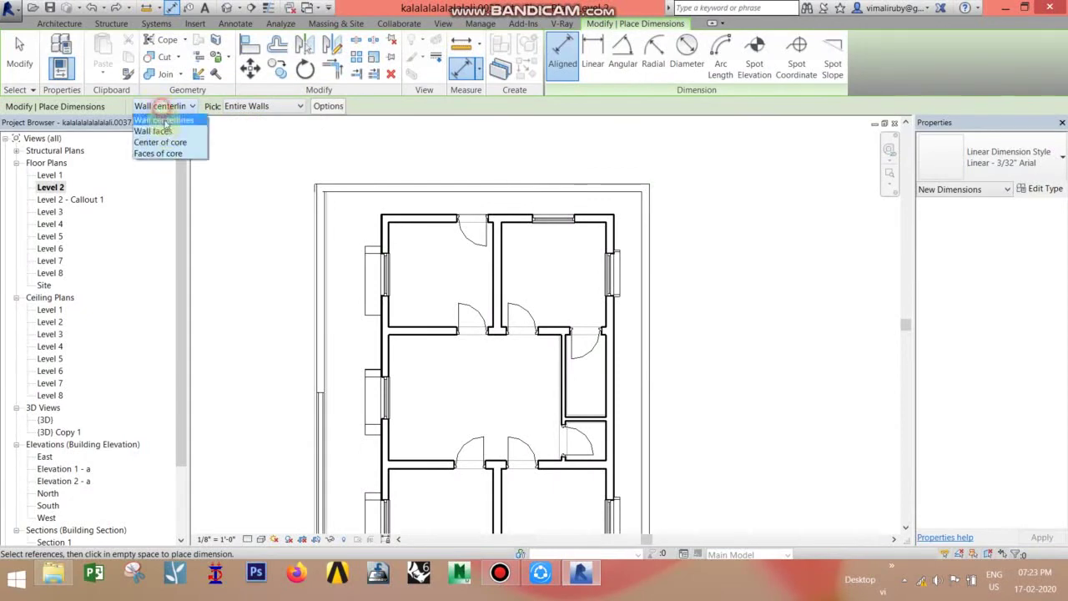
{"action": "left_click", "coordinate": [158, 128]}
{"action": "left_click", "coordinate": [325, 106]}
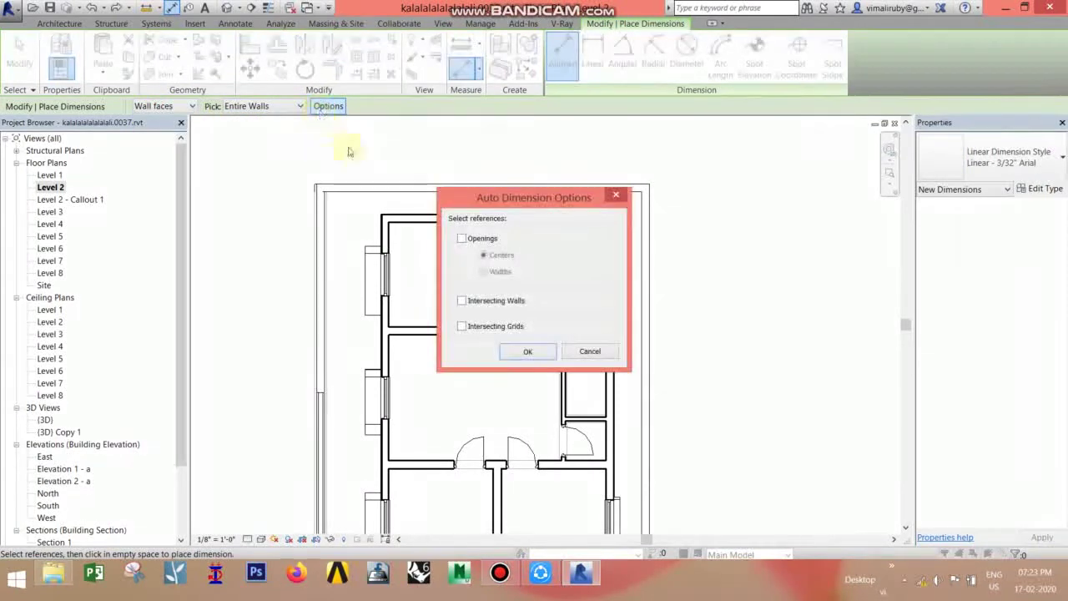
{"action": "left_click", "coordinate": [480, 304]}
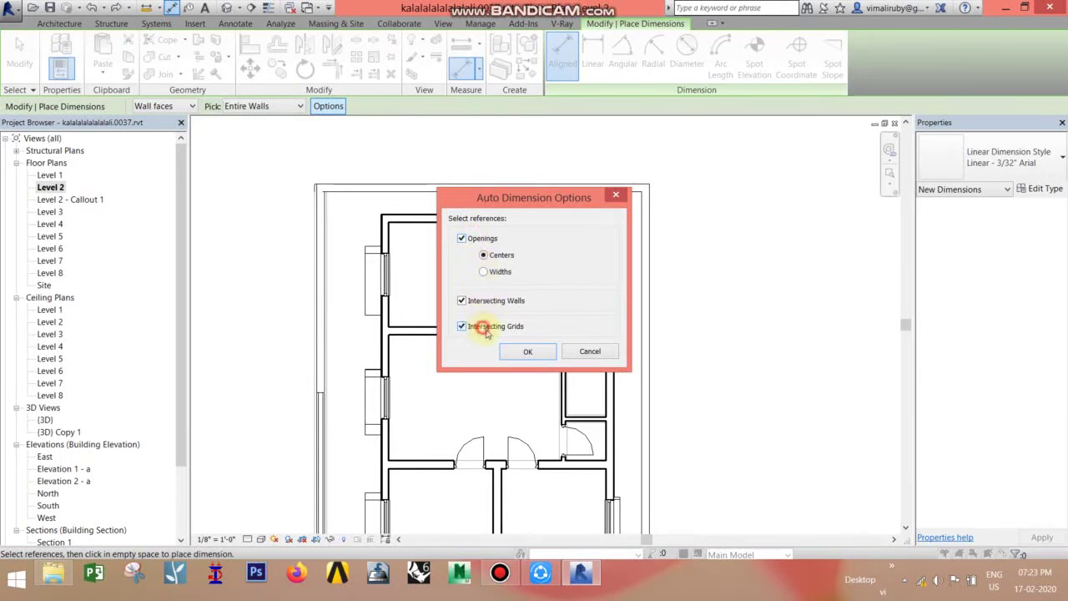
{"action": "left_click", "coordinate": [519, 353]}
- Place dimension strings along the top and right exterior walls of Level 2
{"action": "left_click", "coordinate": [441, 221]}
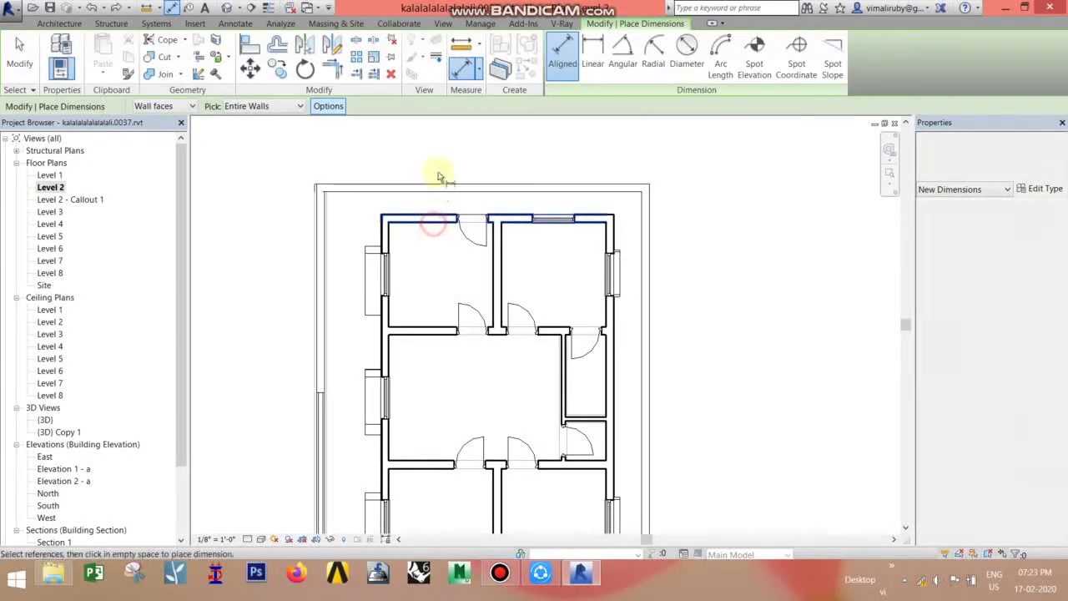
{"action": "left_click", "coordinate": [443, 165]}
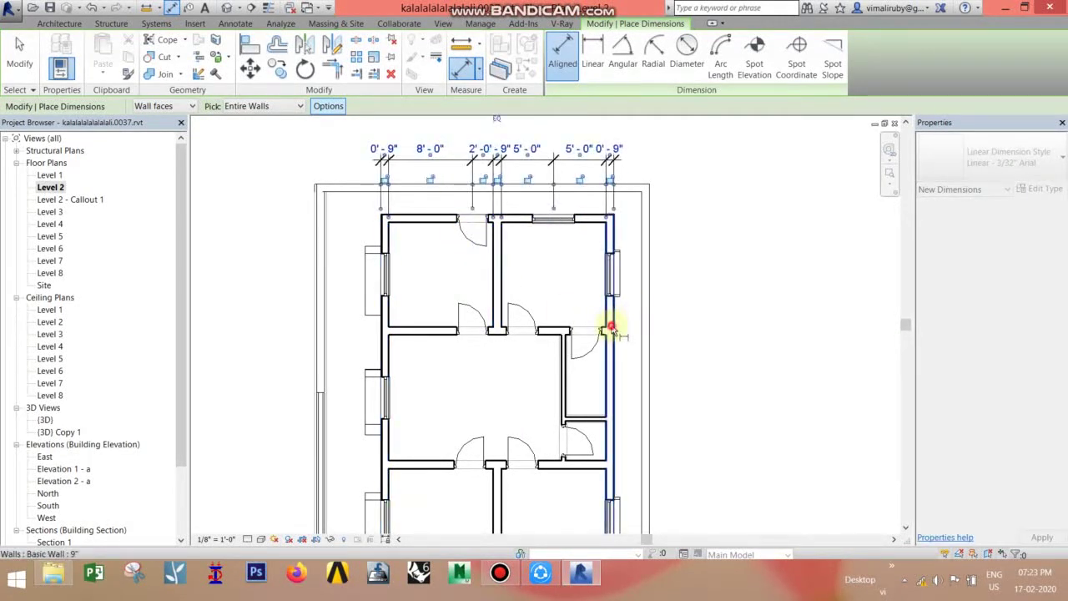
{"action": "left_click", "coordinate": [689, 332]}
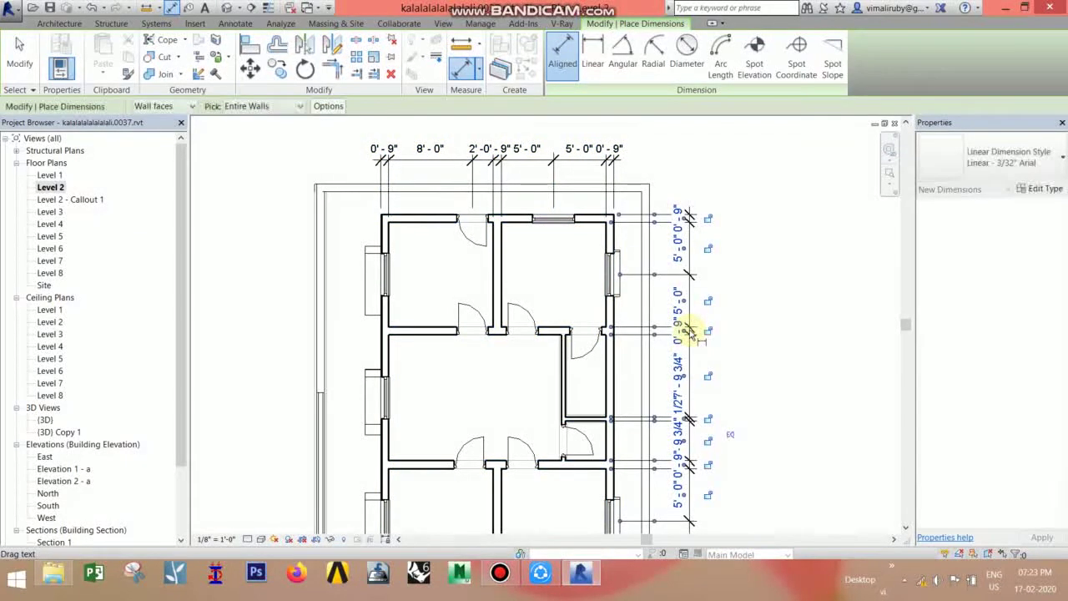
{"action": "middle_click_drag", "start_coordinate": [470, 408], "coordinate": [479, 375]}
{"action": "key", "text": "Escape"}
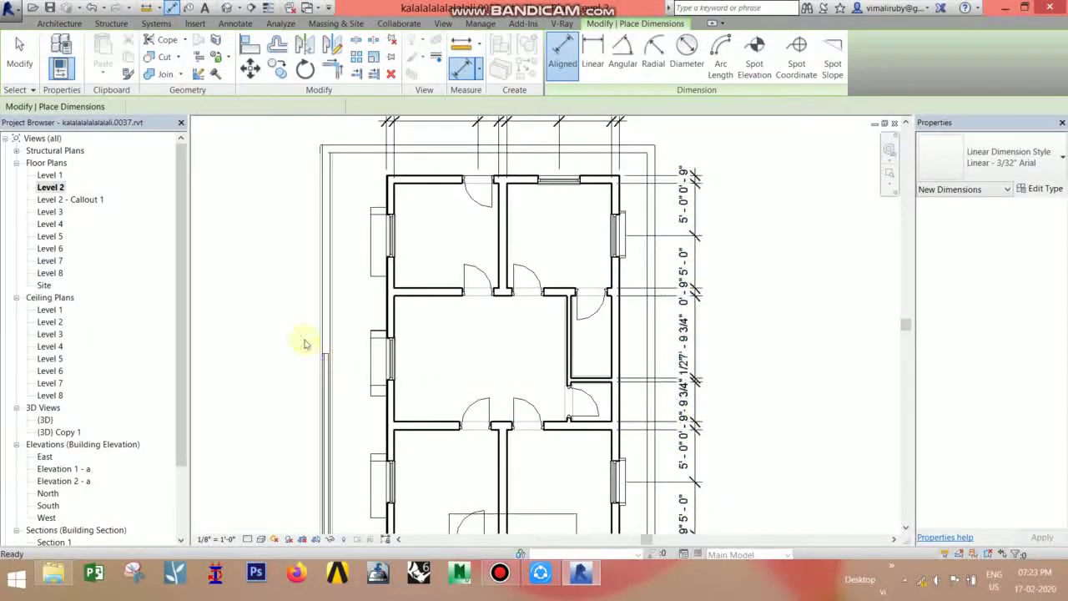
{"action": "key", "text": "Escape"}
{"action": "right_click", "coordinate": [43, 190]}
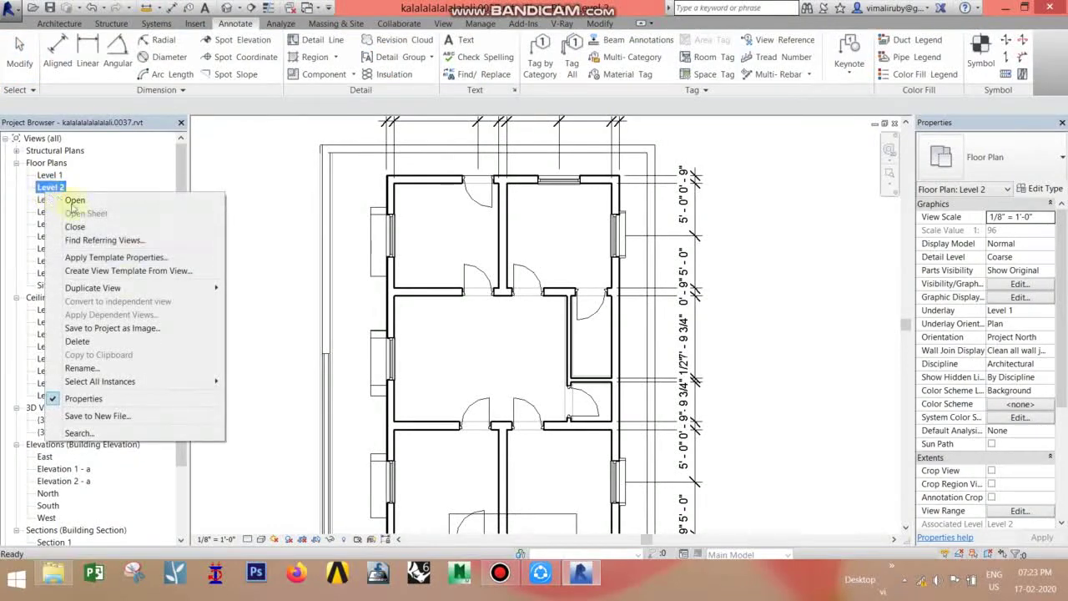
- Make two plain copies of Level 2 and a Level 2 - Dependent 1 view
{"action": "mouse_move", "coordinate": [93, 288]}
{"action": "left_click", "coordinate": [259, 288]}
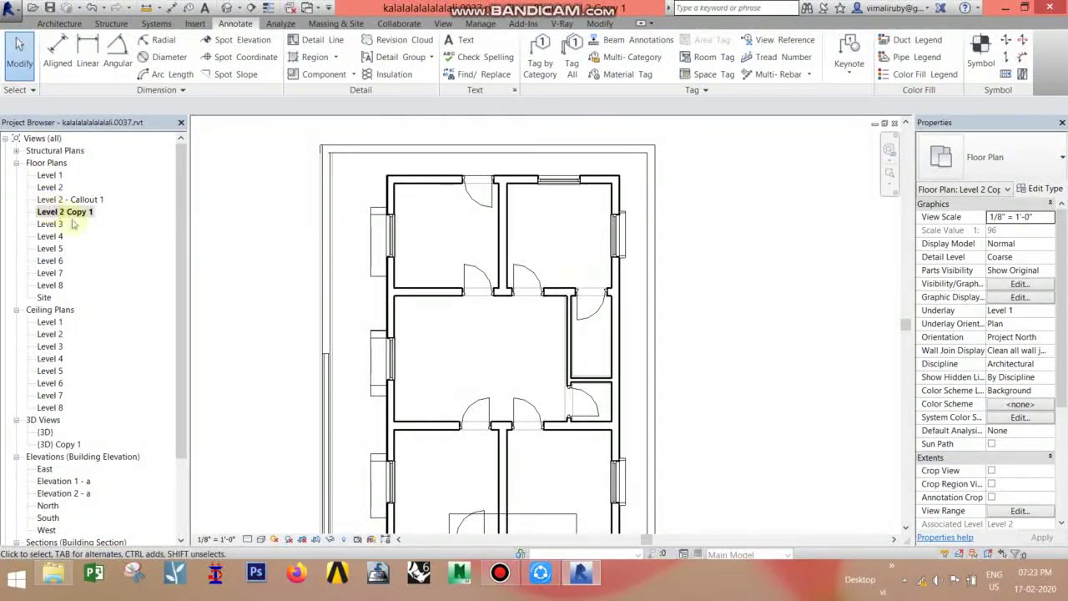
{"action": "scroll", "coordinate": [561, 287], "scroll_direction": "down", "scroll_amount": 2}
{"action": "middle_click_drag", "start_coordinate": [555, 517], "coordinate": [553, 369]}
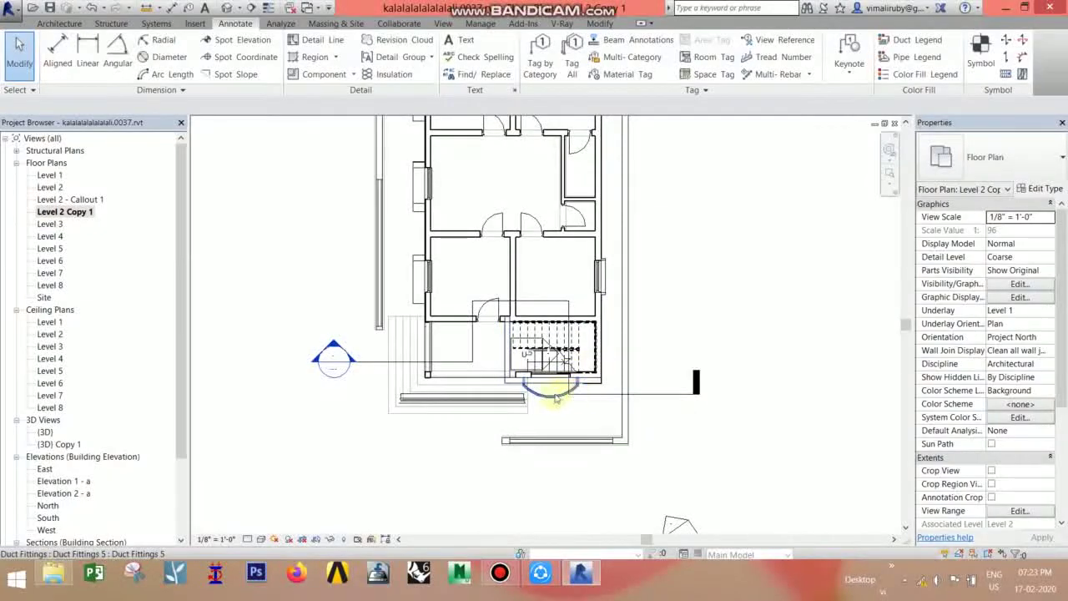
{"action": "middle_click_drag", "start_coordinate": [673, 361], "coordinate": [667, 471]}
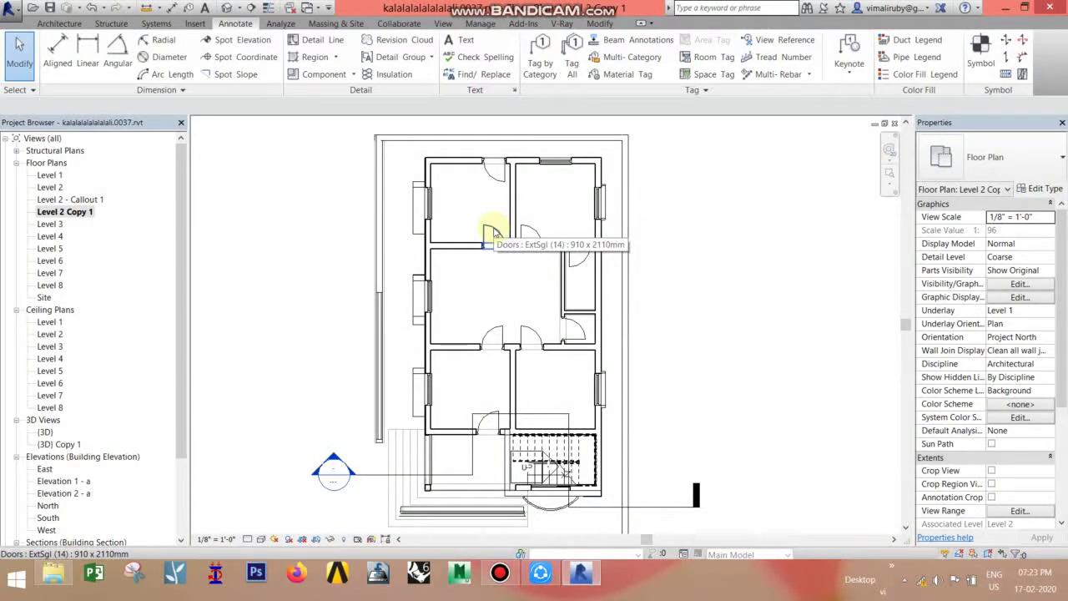
{"action": "right_click", "coordinate": [48, 188]}
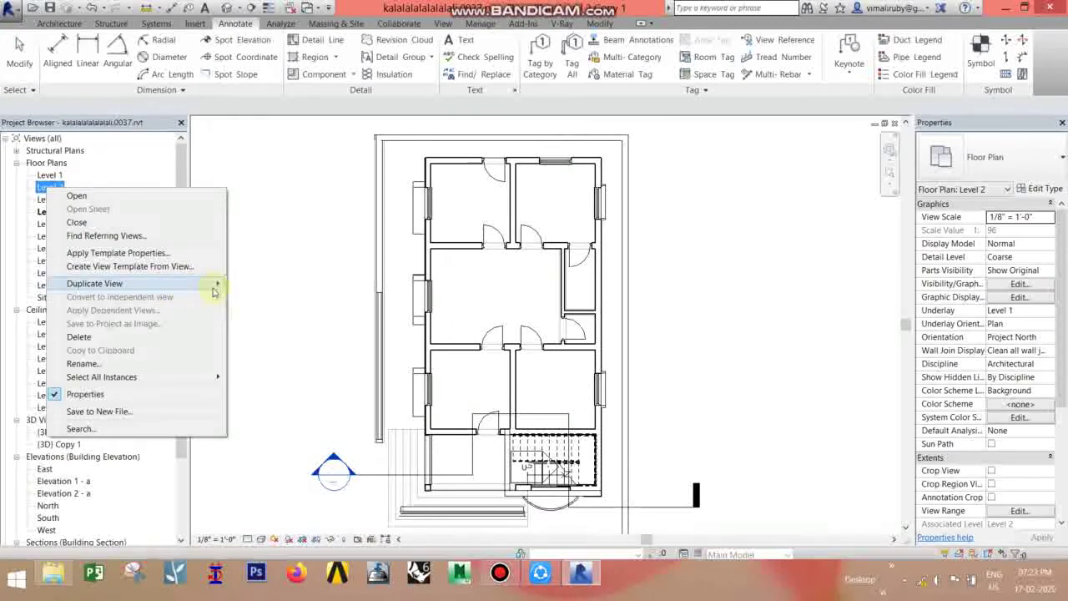
{"action": "left_click", "coordinate": [283, 292]}
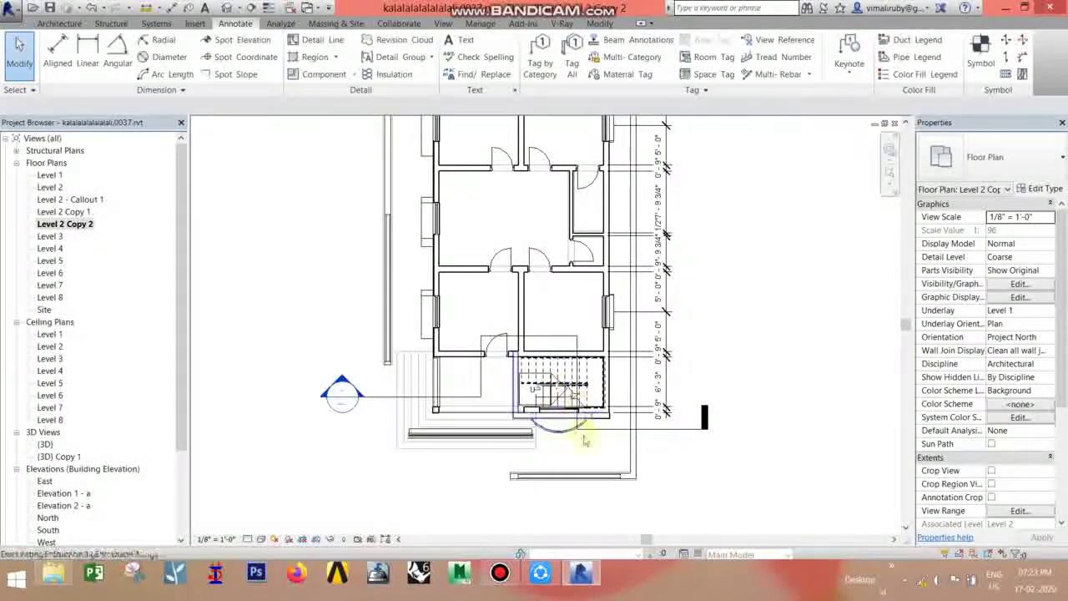
{"action": "right_click", "coordinate": [48, 189]}
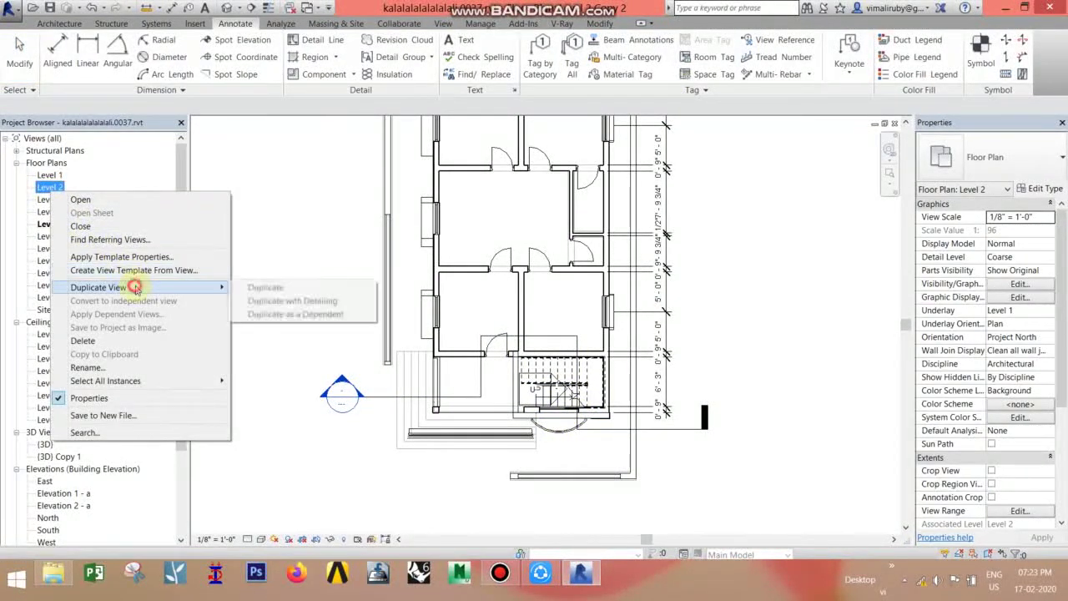
{"action": "left_click", "coordinate": [252, 314]}
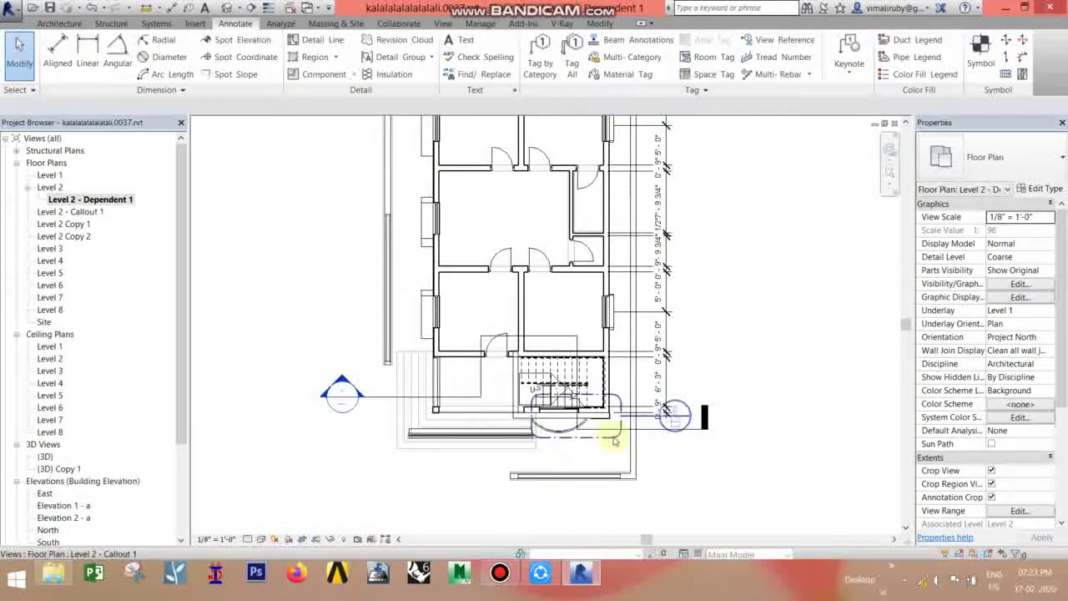
- Nudge the Level 2 - Dependent 1 plan into view and switch to the View ribbon
{"action": "middle_click_drag", "start_coordinate": [540, 255], "coordinate": [541, 311]}
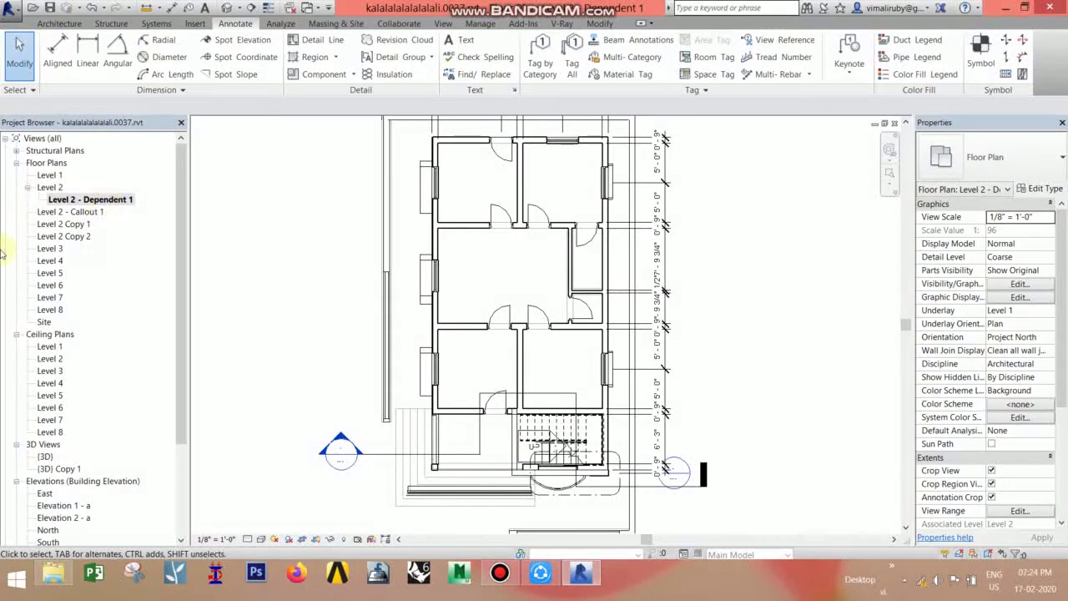
{"action": "left_click", "coordinate": [500, 573]}
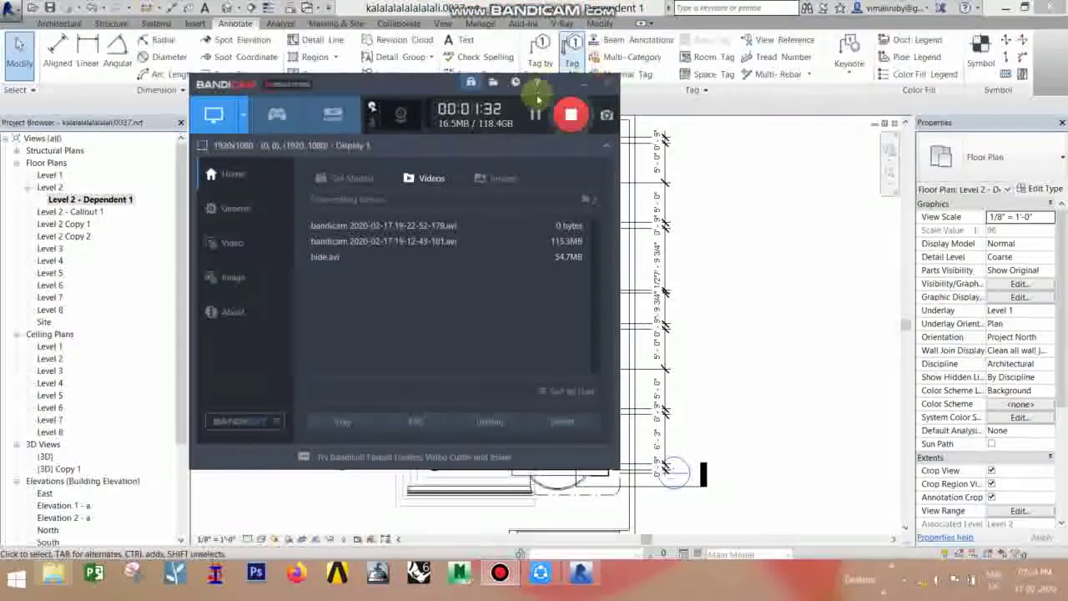
{"action": "left_click", "coordinate": [587, 87]}
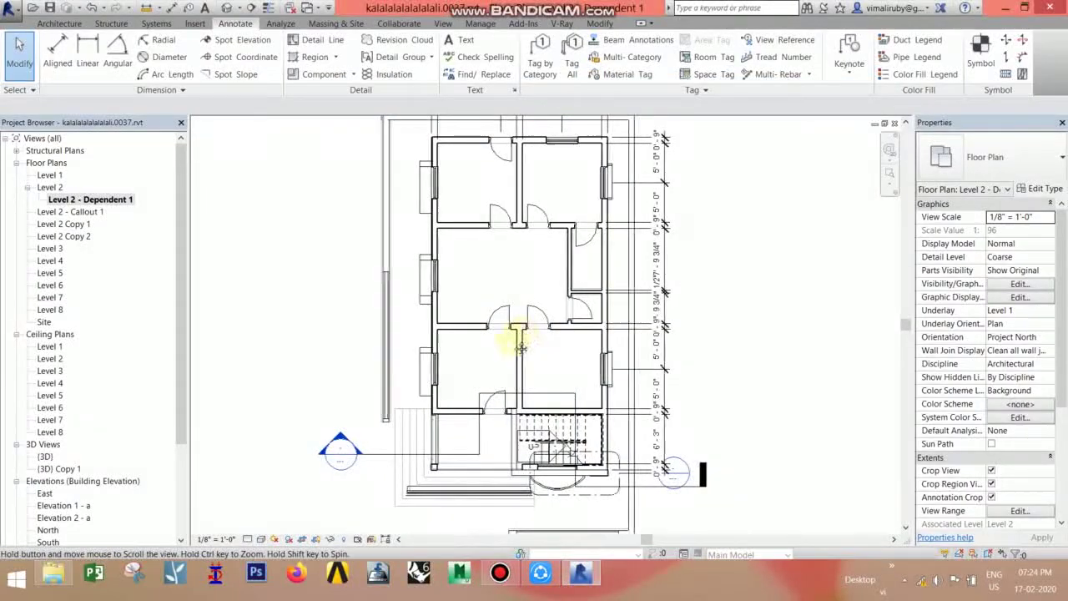
{"action": "middle_click_drag", "start_coordinate": [515, 342], "coordinate": [514, 348]}
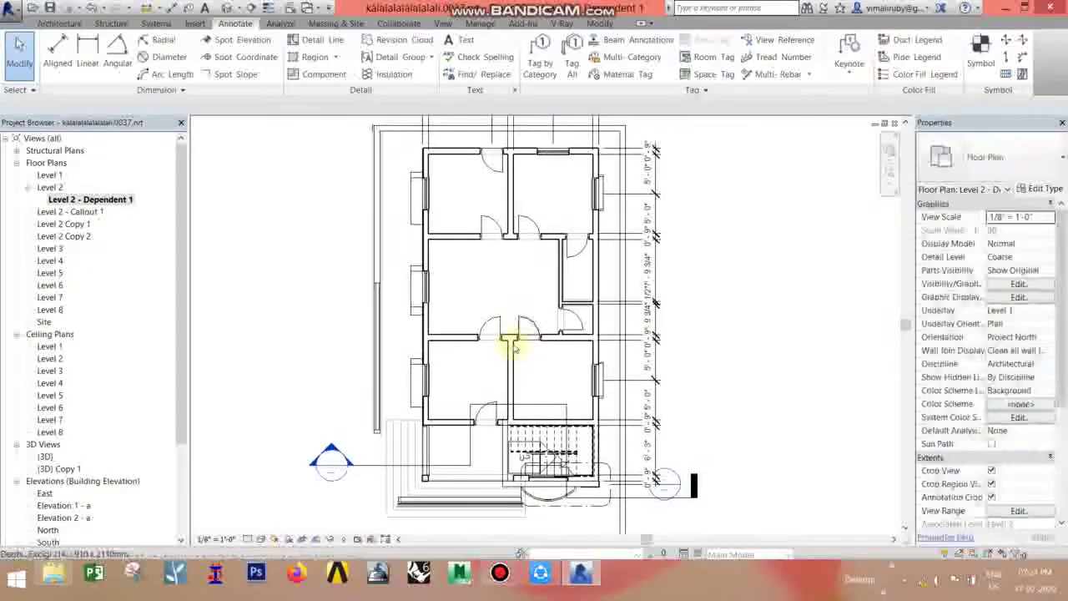
{"action": "left_click", "coordinate": [443, 24]}
- Select the top wall of the house in the dependent plan
{"action": "middle_click_drag", "start_coordinate": [334, 267], "coordinate": [305, 296]}
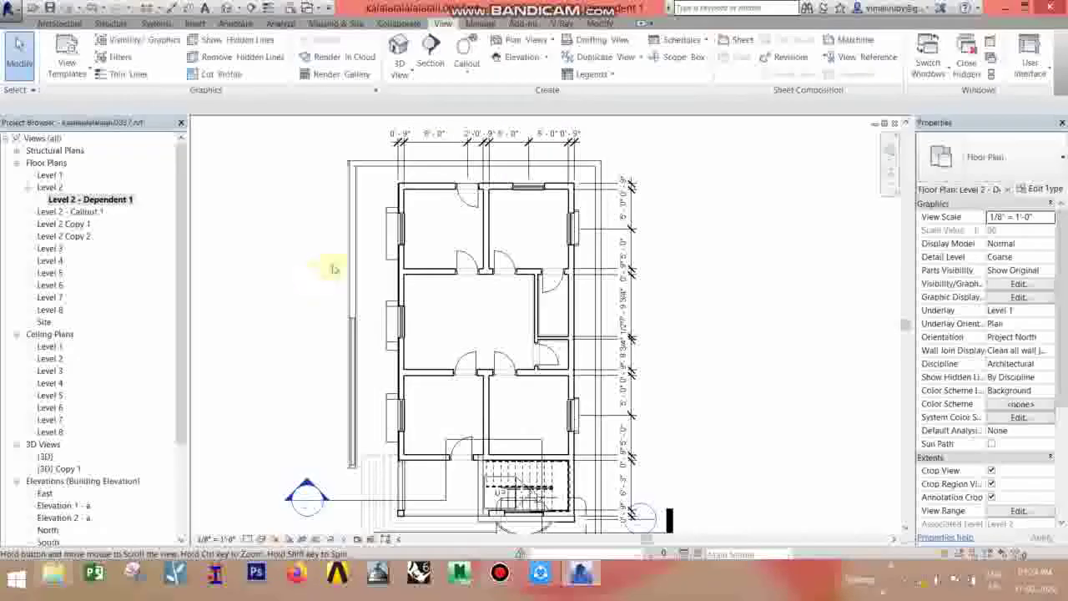
{"action": "left_click", "coordinate": [401, 197]}
{"action": "left_click", "coordinate": [436, 197]}
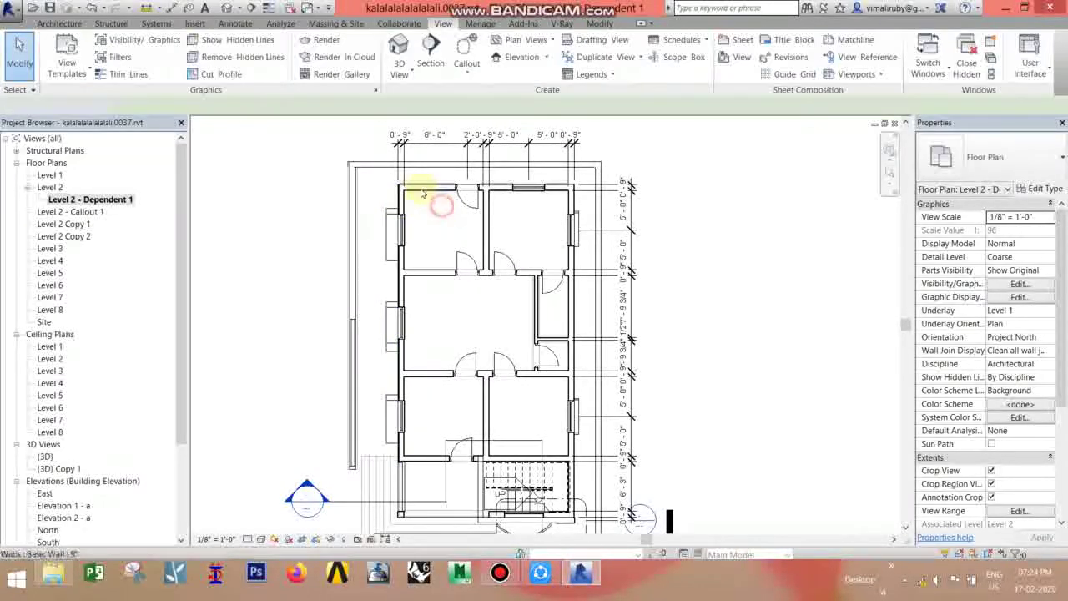
{"action": "left_click", "coordinate": [421, 190]}
{"action": "right_click", "coordinate": [422, 190]}
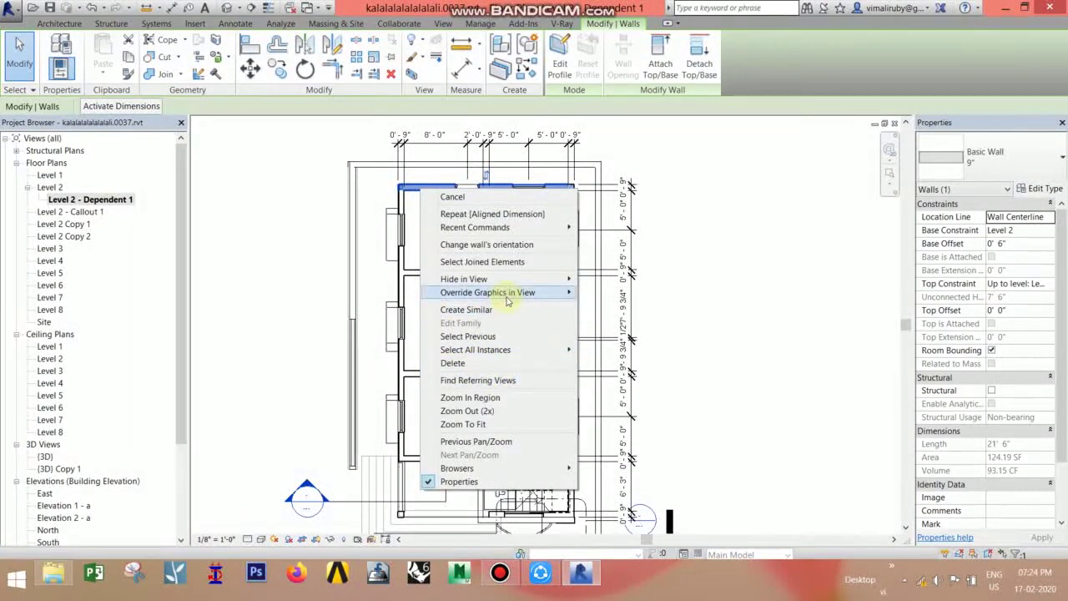
{"action": "mouse_move", "coordinate": [487, 292]}
{"action": "left_click", "coordinate": [275, 162]}
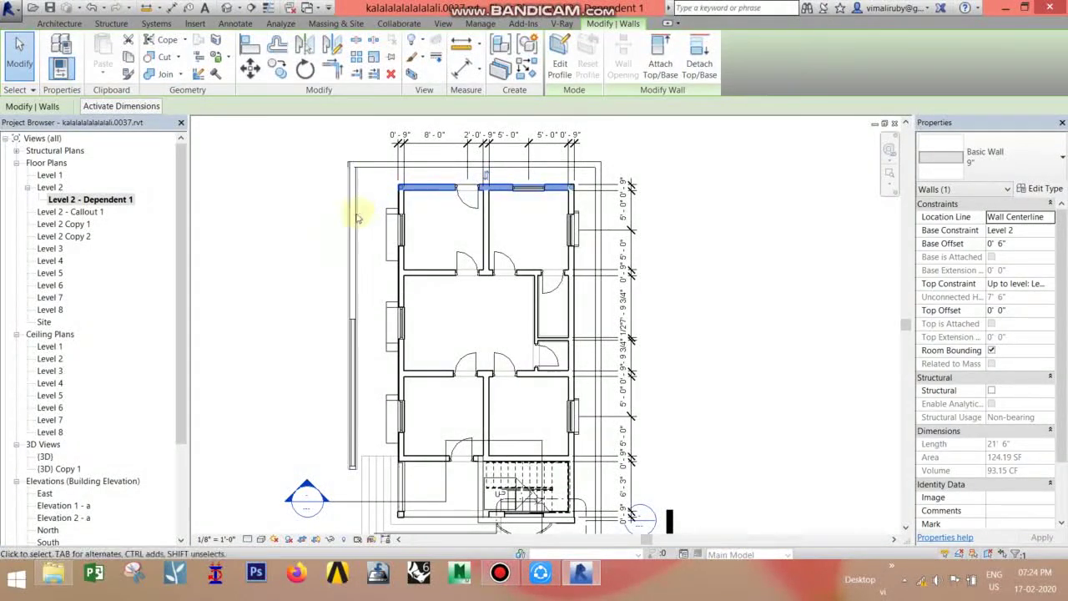
{"action": "left_click", "coordinate": [276, 284]}
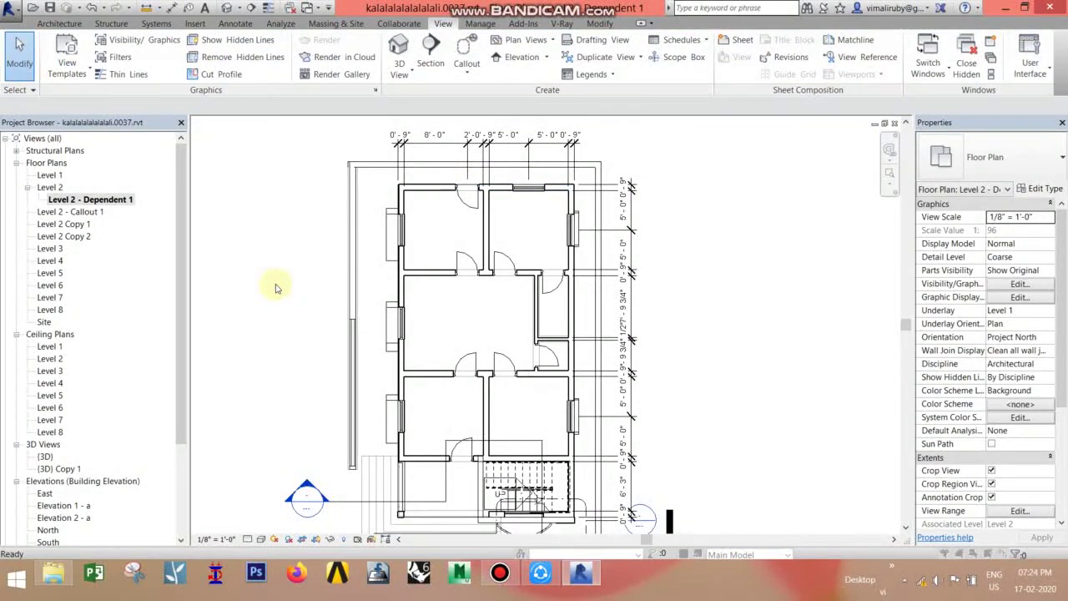
- In Visibility/Graphics (VG), set the Walls cut line pattern to Demolished 3/16"
{"action": "key", "text": "v"}
{"action": "key", "text": "g"}
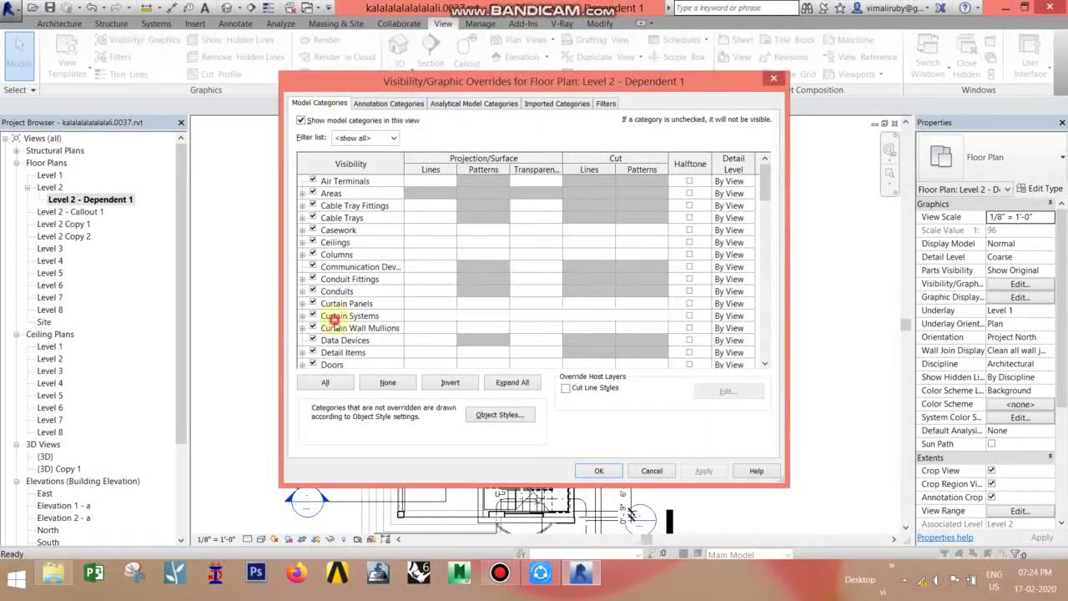
{"action": "left_click", "coordinate": [334, 321]}
{"action": "key", "text": "w"}
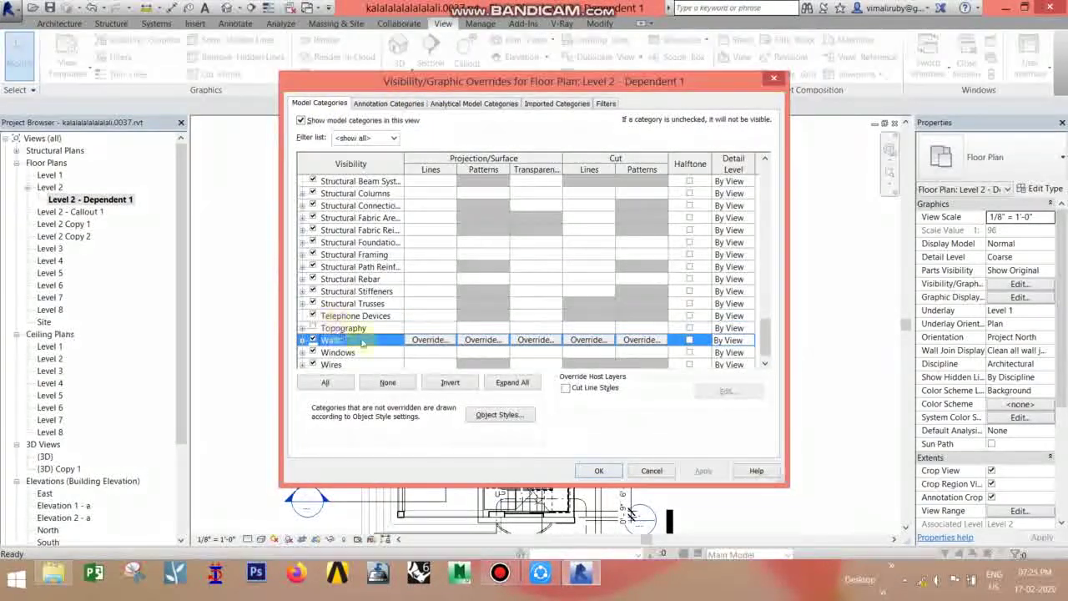
{"action": "left_click", "coordinate": [588, 340]}
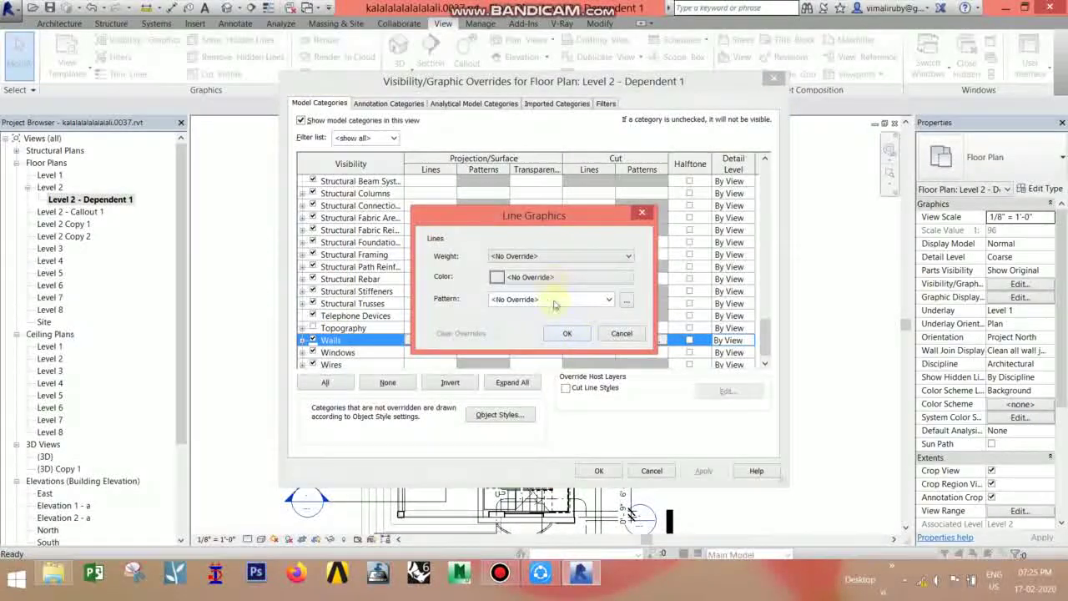
{"action": "left_click", "coordinate": [574, 300]}
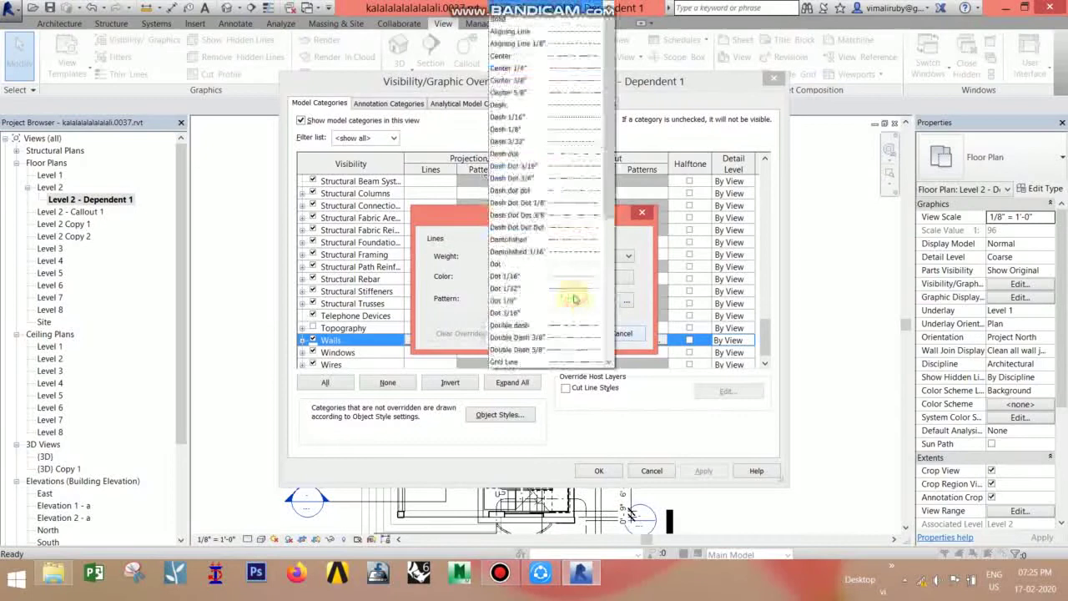
{"action": "left_click", "coordinate": [573, 248]}
{"action": "left_click", "coordinate": [567, 333]}
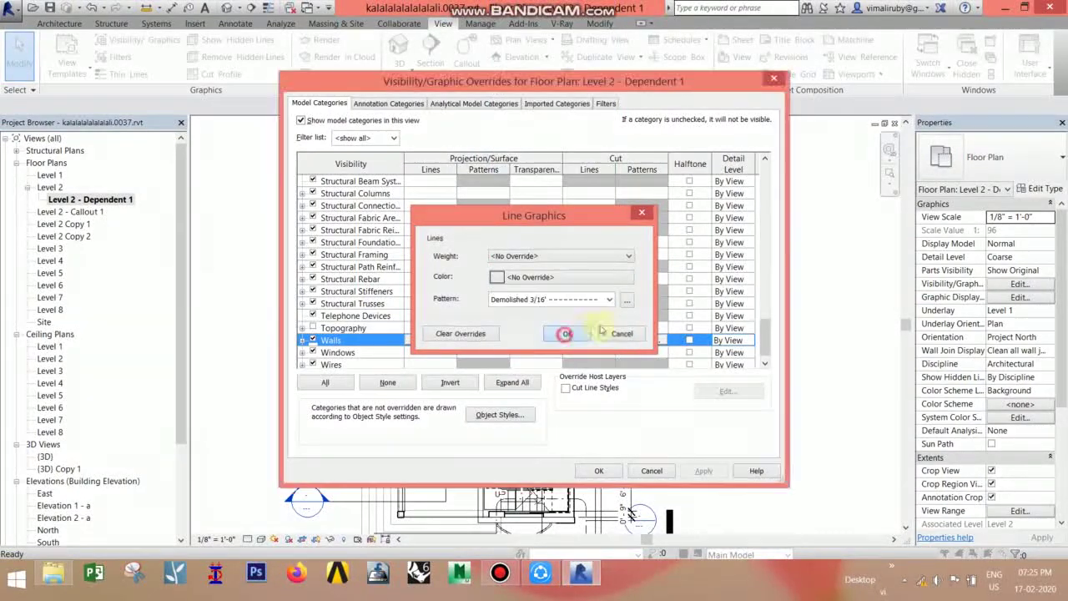
- Give wall cut patterns a solid fill in light grey 192-192-192 and apply
{"action": "left_click", "coordinate": [632, 338]}
{"action": "left_click", "coordinate": [584, 298]}
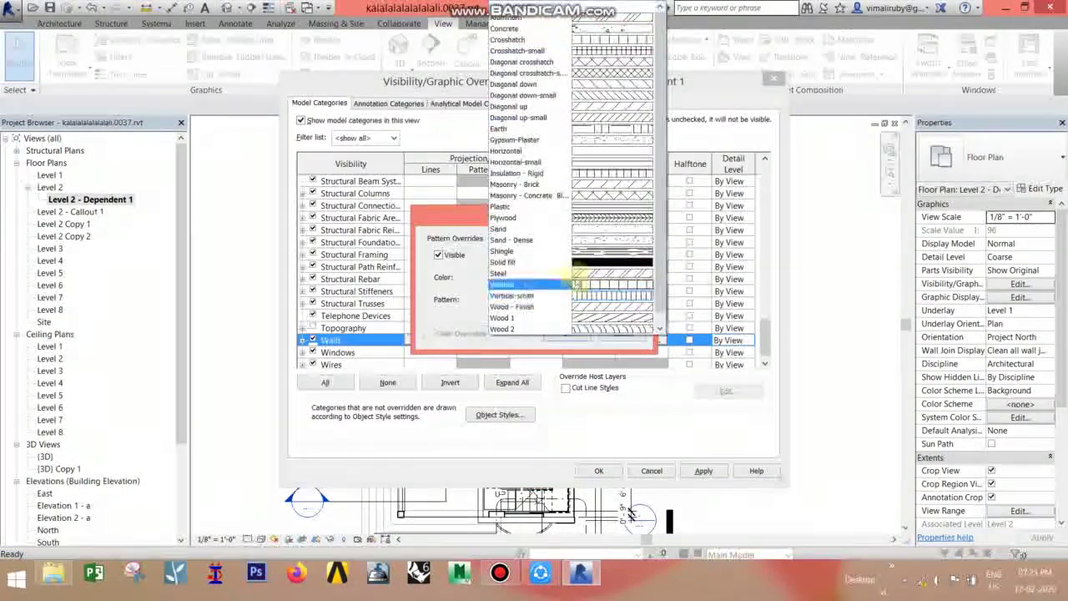
{"action": "left_click", "coordinate": [576, 263]}
{"action": "left_click", "coordinate": [528, 278]}
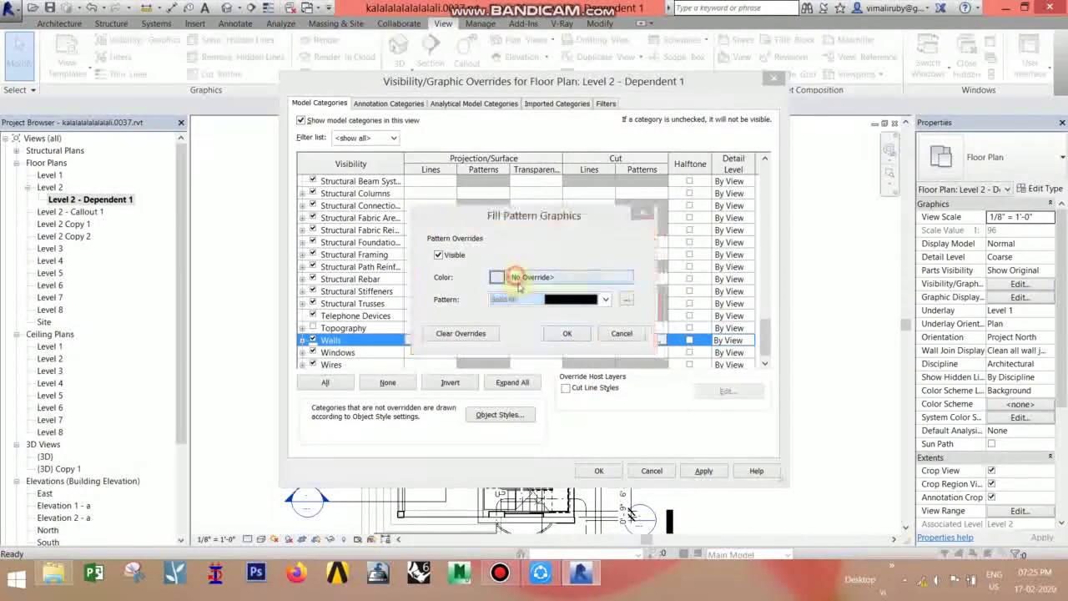
{"action": "left_click", "coordinate": [465, 259]}
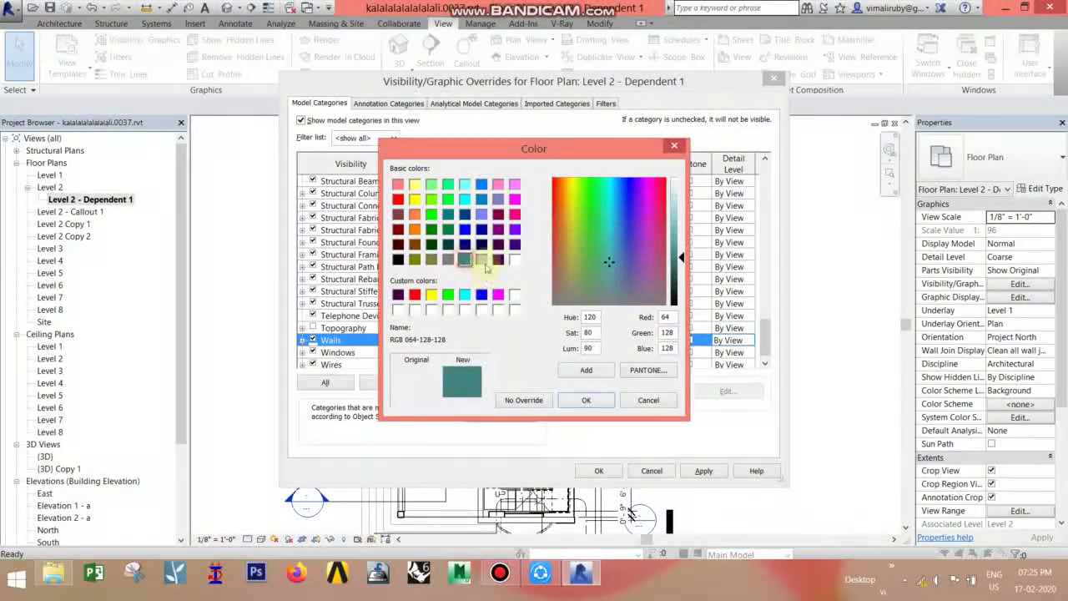
{"action": "left_click", "coordinate": [481, 259]}
{"action": "left_click", "coordinate": [589, 400]}
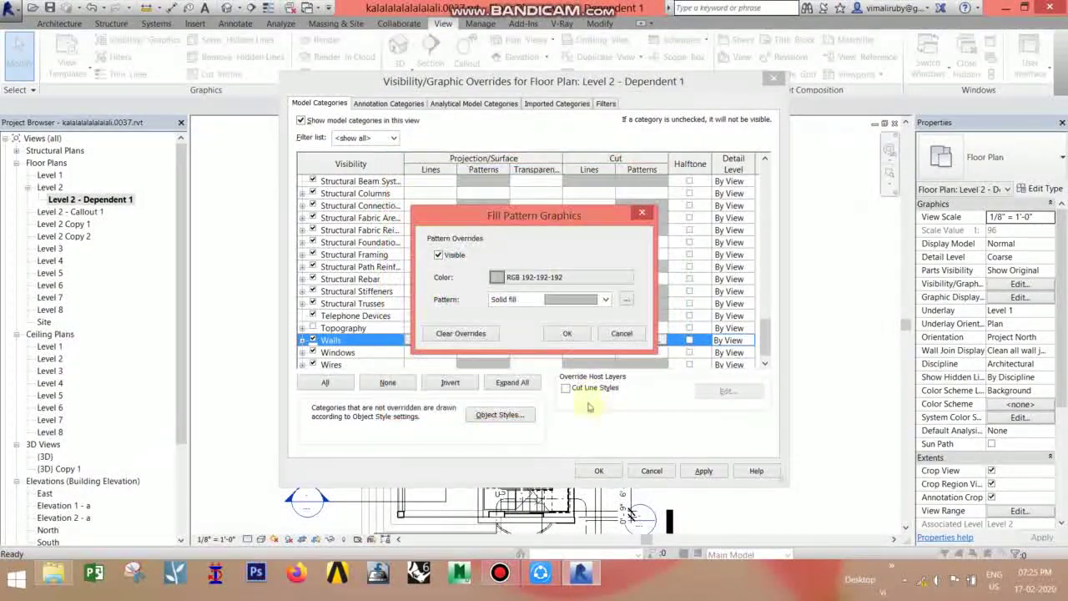
{"action": "left_click", "coordinate": [566, 334]}
{"action": "left_click", "coordinate": [686, 470]}
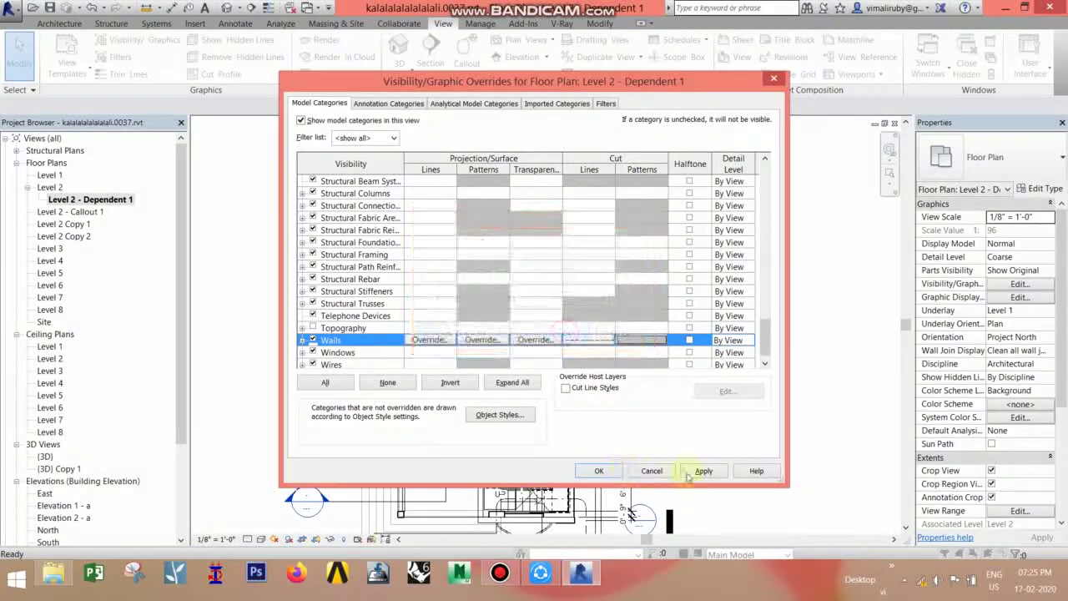
{"action": "left_click", "coordinate": [617, 472]}
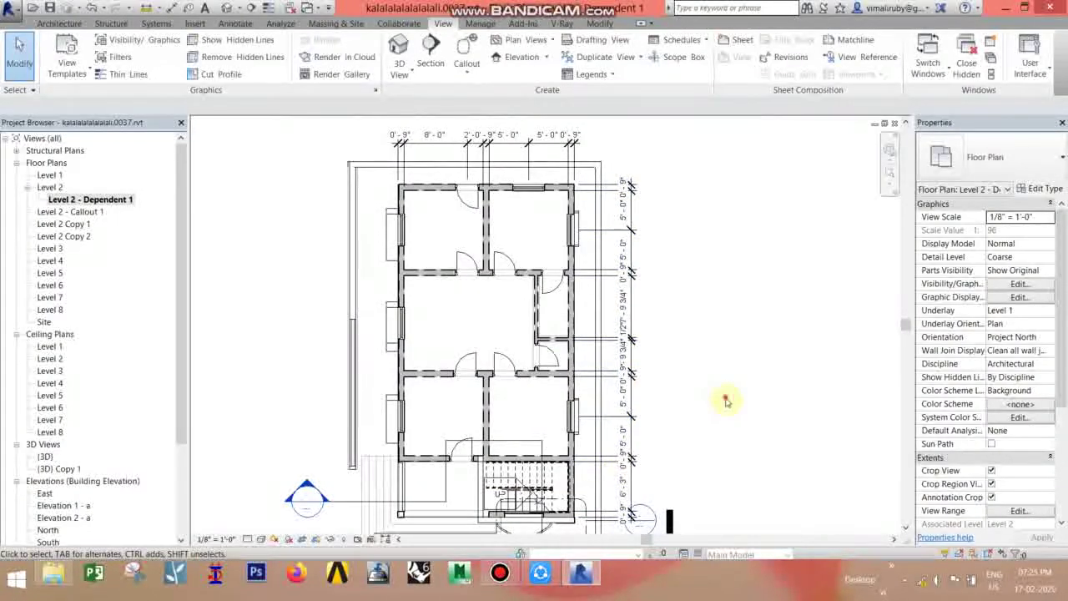
- Return to the Level 2 plan and bring up its Apply View Template list from Properties
{"action": "left_click", "coordinate": [48, 249]}
{"action": "double_click", "coordinate": [48, 249]}
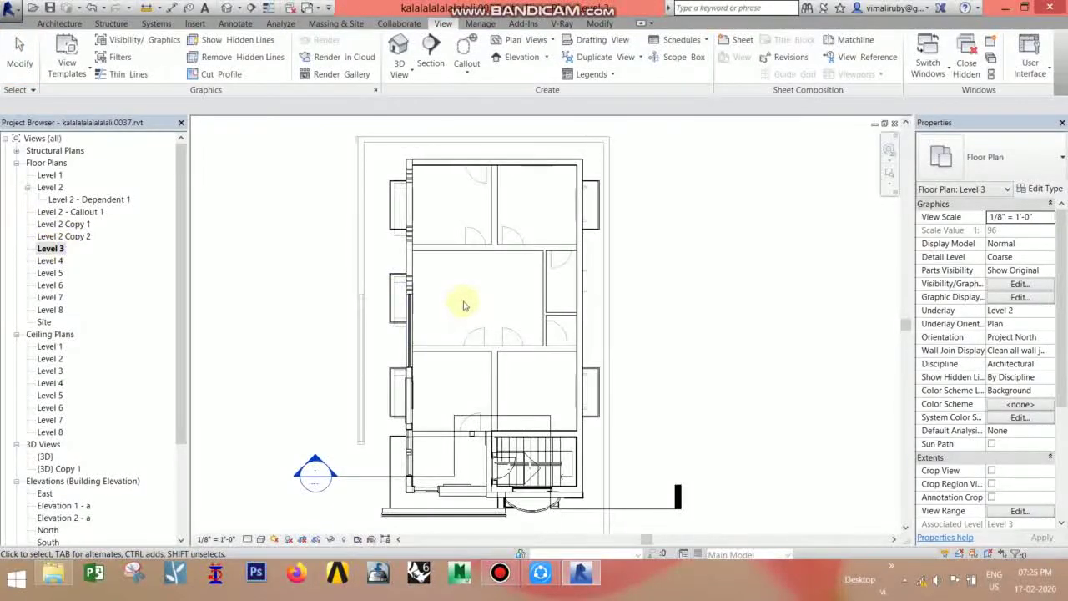
{"action": "double_click", "coordinate": [48, 187]}
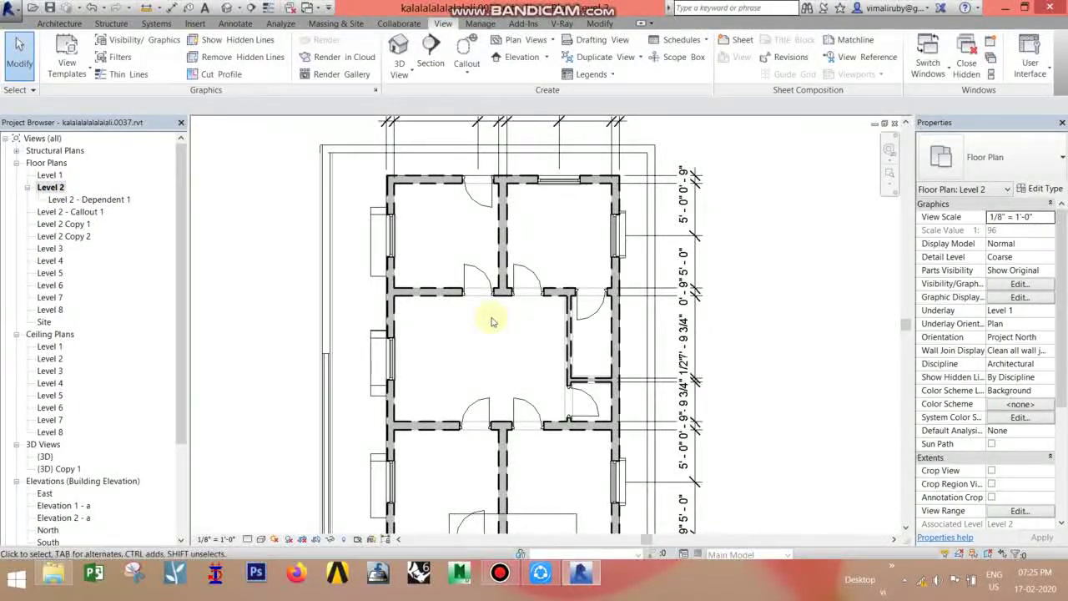
{"action": "middle_click_drag", "start_coordinate": [471, 359], "coordinate": [221, 198]}
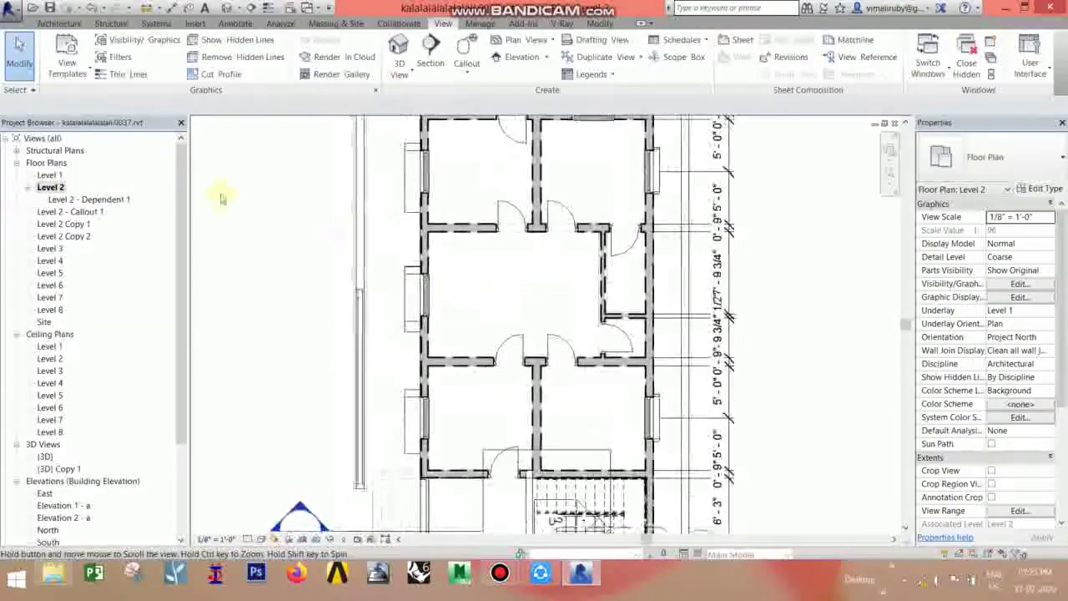
{"action": "left_click", "coordinate": [75, 84]}
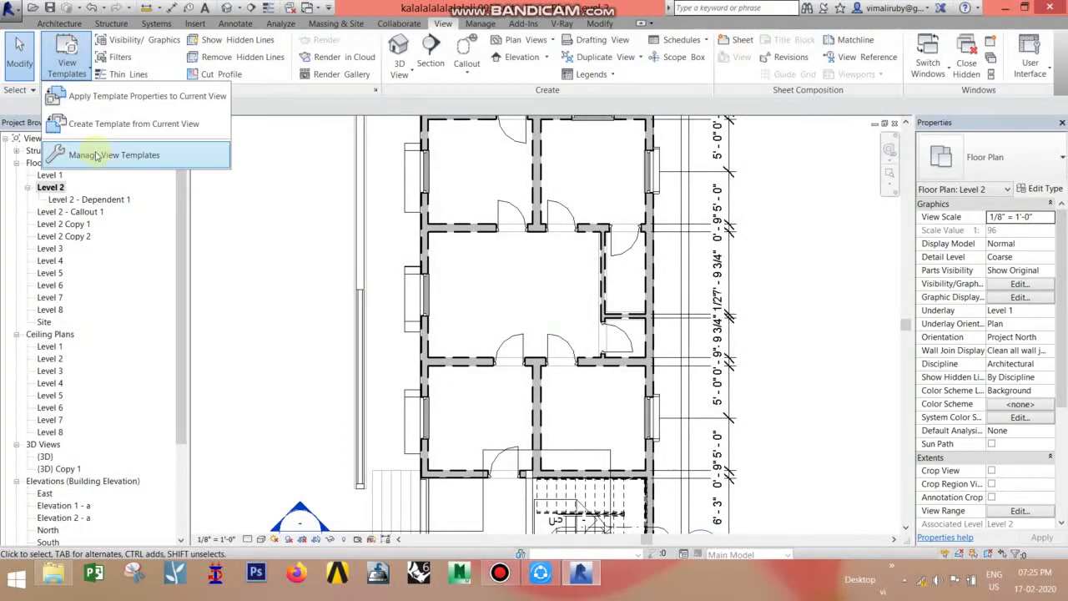
{"action": "left_click", "coordinate": [345, 299]}
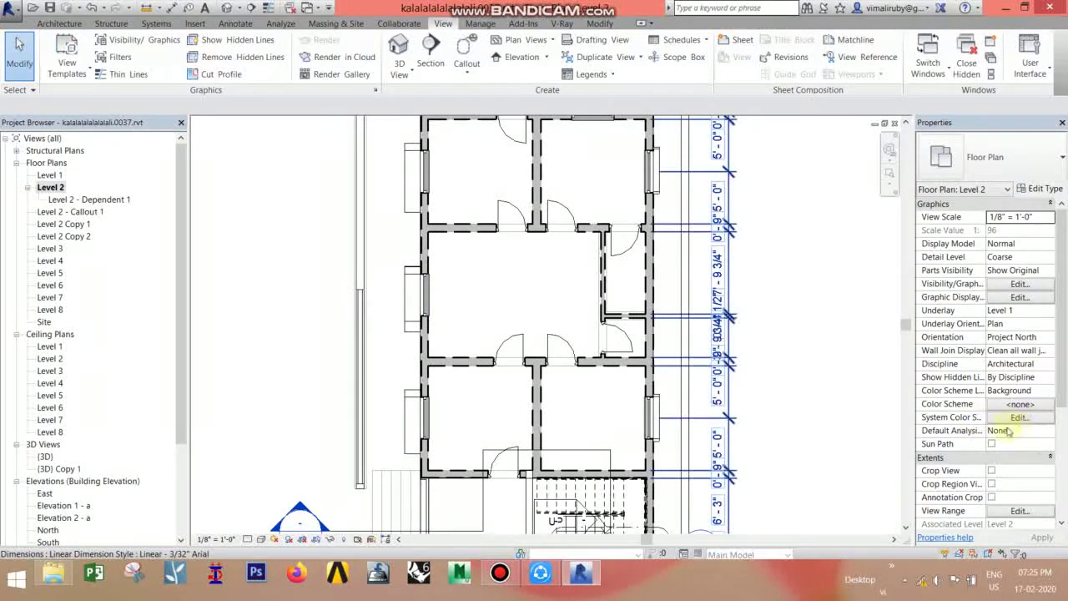
{"action": "left_click_drag", "start_coordinate": [1062, 366], "coordinate": [1065, 419]}
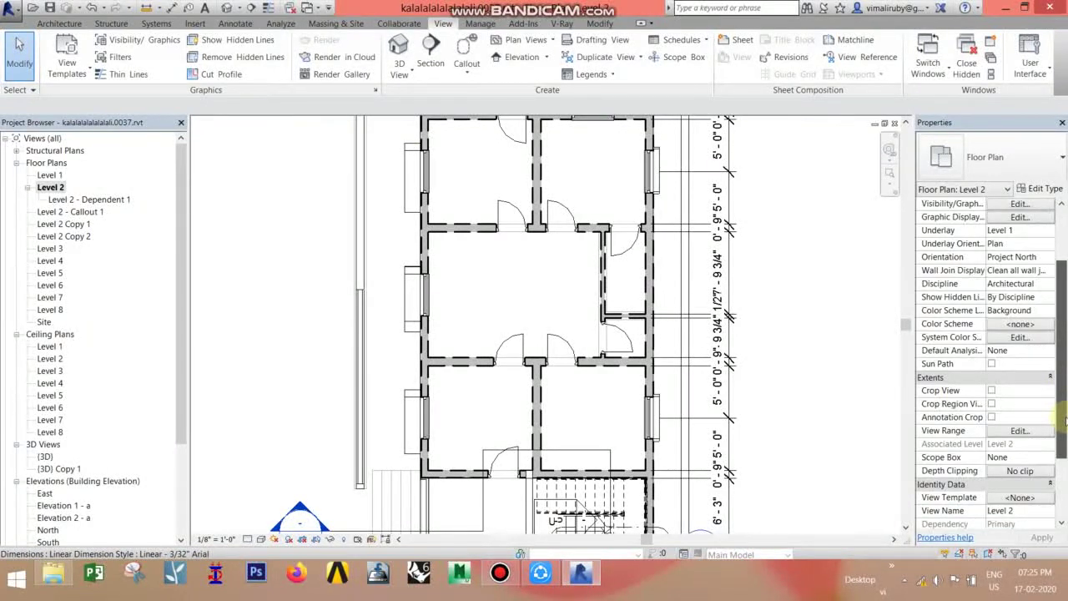
{"action": "left_click", "coordinate": [1019, 497]}
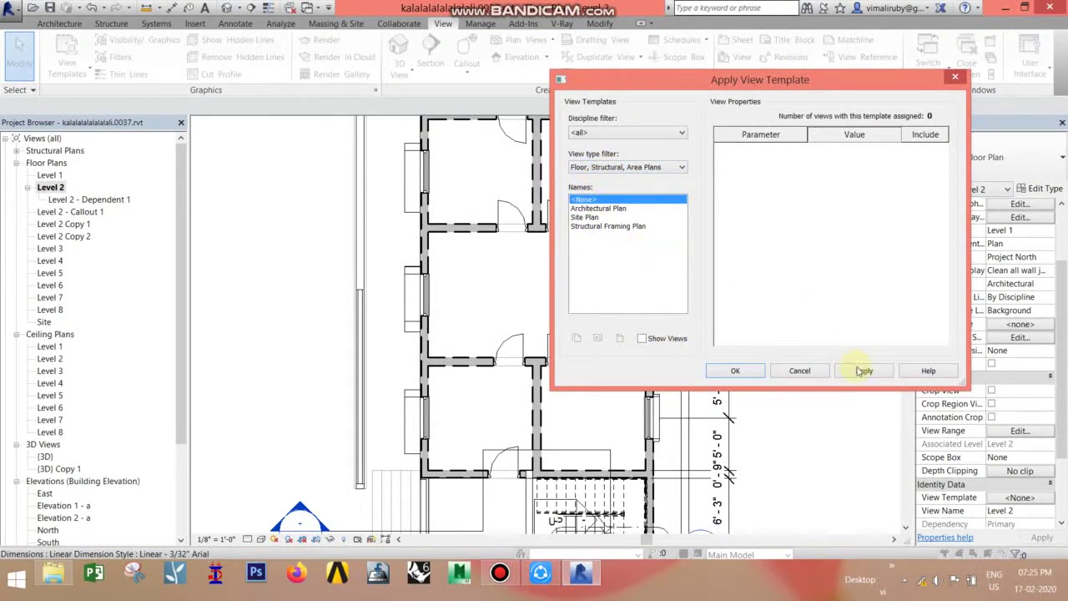
- Duplicate the Architectural Plan template, then close without applying it
{"action": "left_click", "coordinate": [807, 372]}
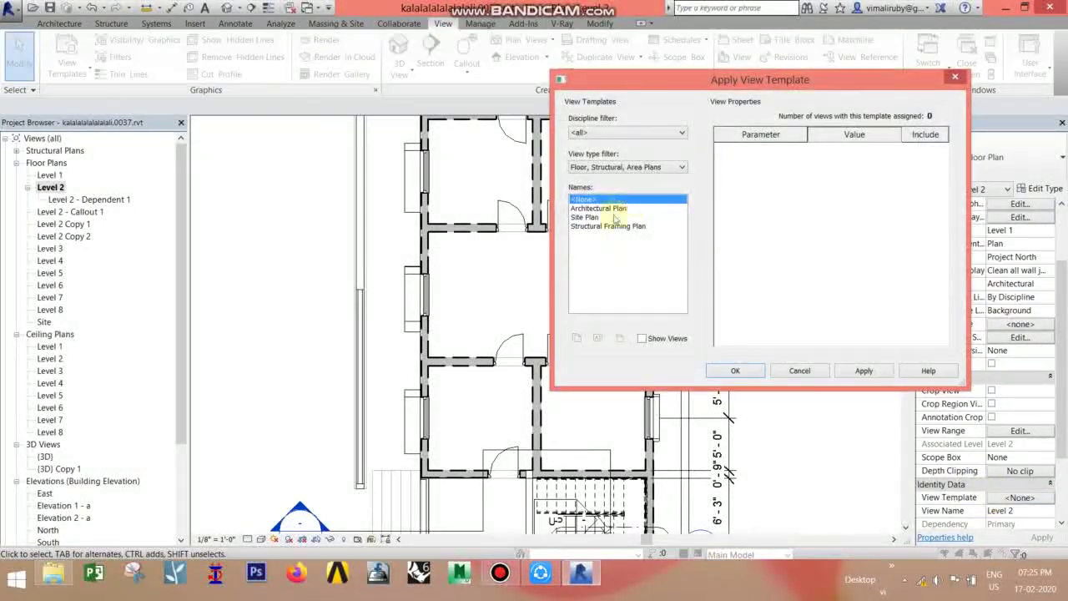
{"action": "left_click", "coordinate": [582, 208]}
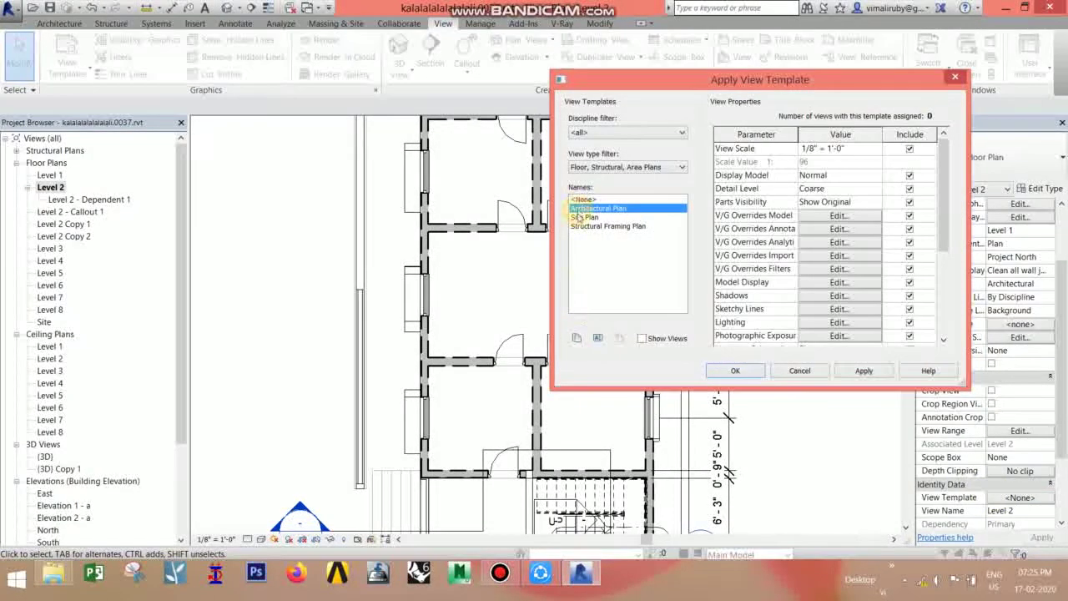
{"action": "left_click", "coordinate": [577, 339]}
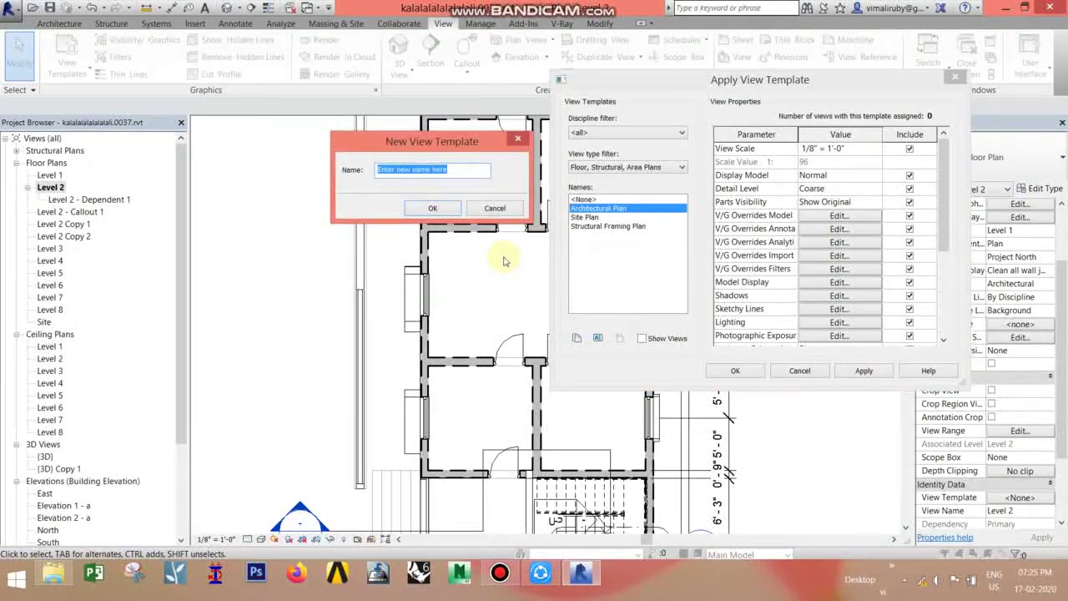
{"action": "type", "text": "my"}
{"action": "key", "text": "Return"}
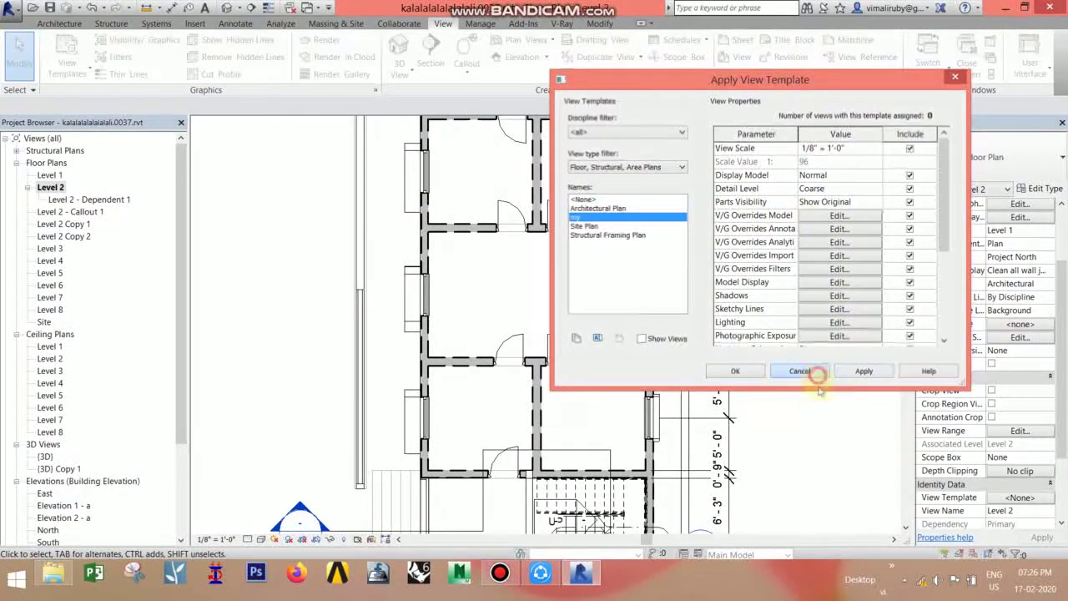
{"action": "left_click", "coordinate": [800, 371]}
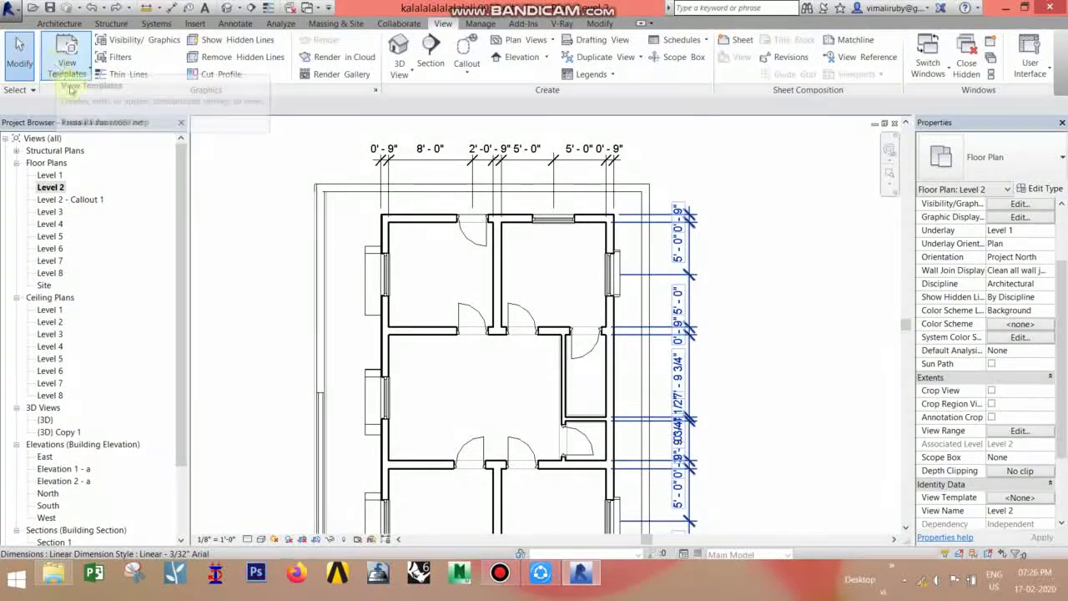
- Duplicate Architectural Plan into a new view template named 'my'
{"action": "left_click", "coordinate": [1008, 499]}
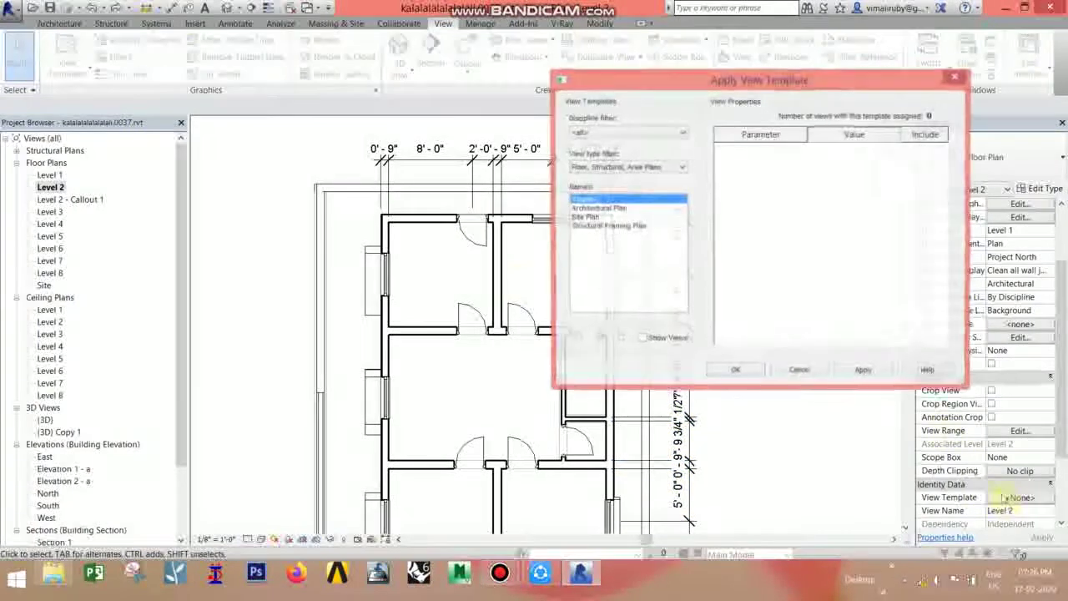
{"action": "left_click", "coordinate": [593, 208]}
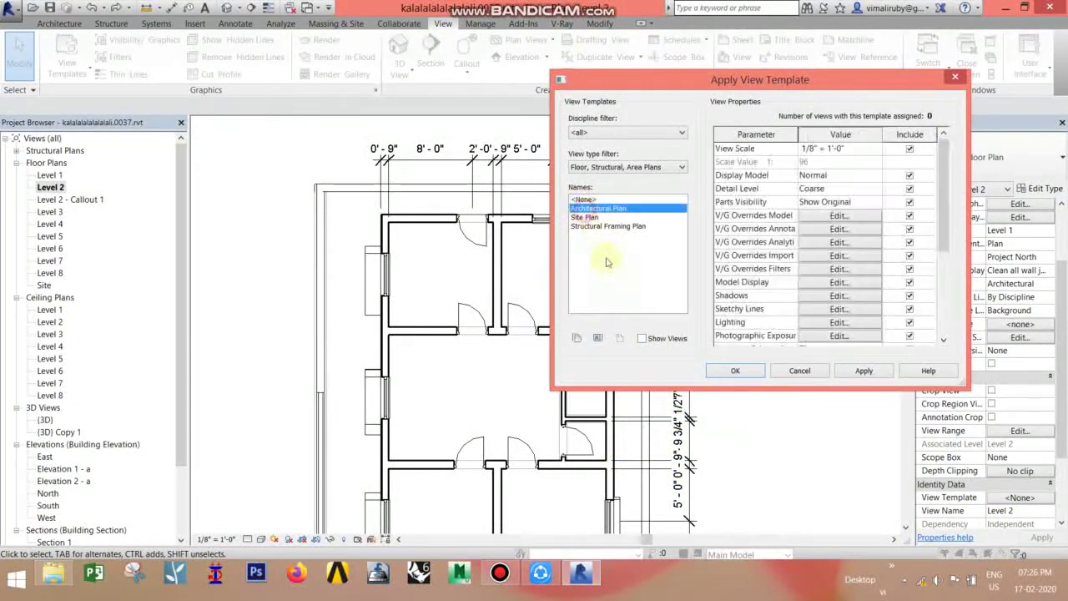
{"action": "left_click", "coordinate": [597, 338]}
{"action": "type", "text": "m"}
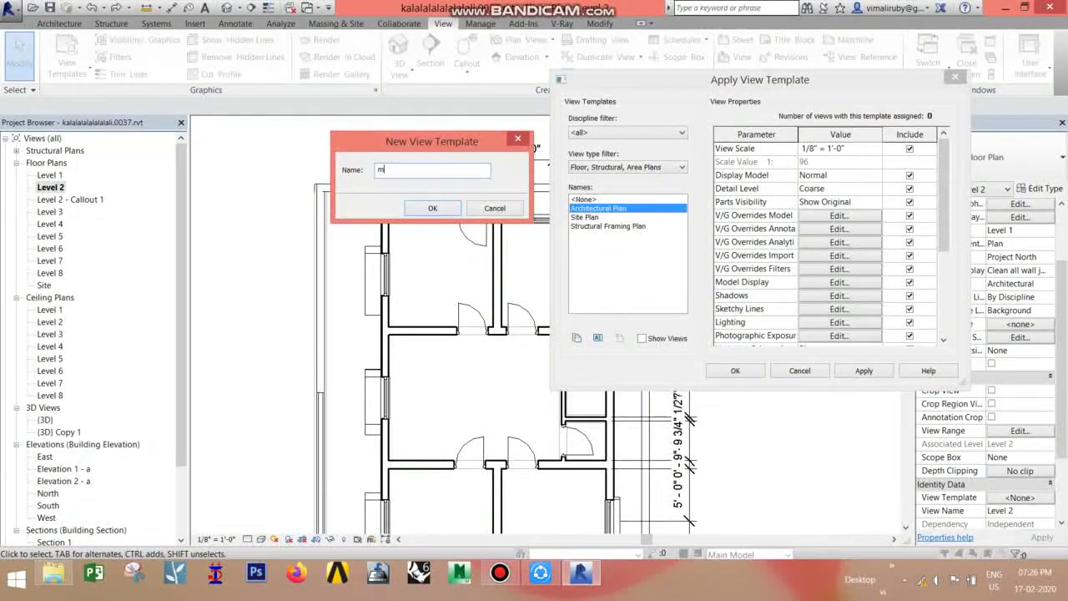
{"action": "type", "text": "y"}
{"action": "key", "text": "Return"}
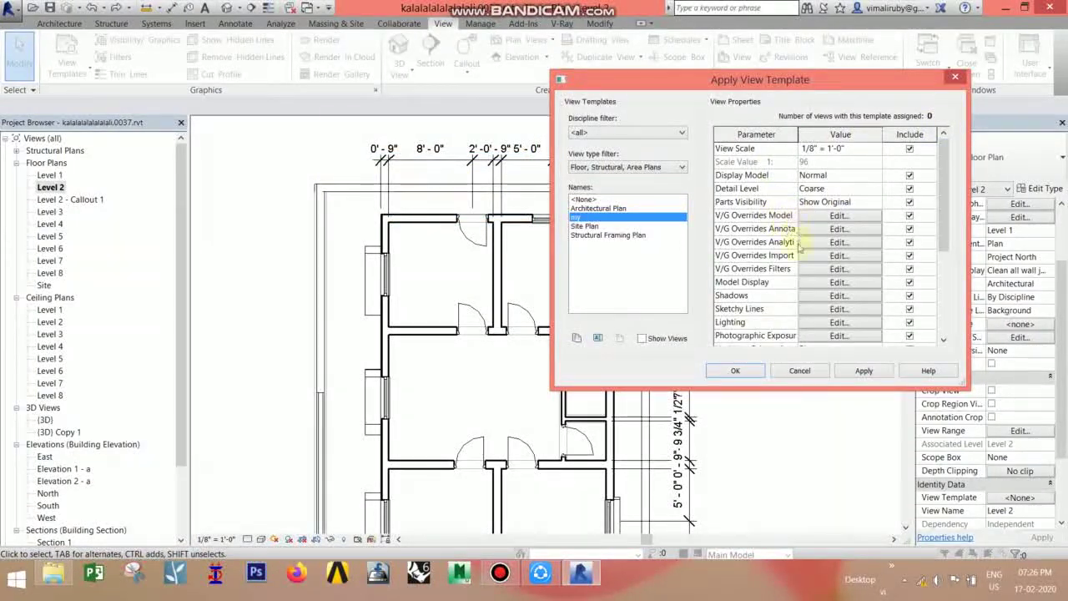
{"action": "scroll", "coordinate": [756, 300], "scroll_direction": "down", "scroll_amount": 3}
{"action": "scroll", "coordinate": [756, 292], "scroll_direction": "down", "scroll_amount": 2}
{"action": "scroll", "coordinate": [755, 267], "scroll_direction": "up", "scroll_amount": 2}
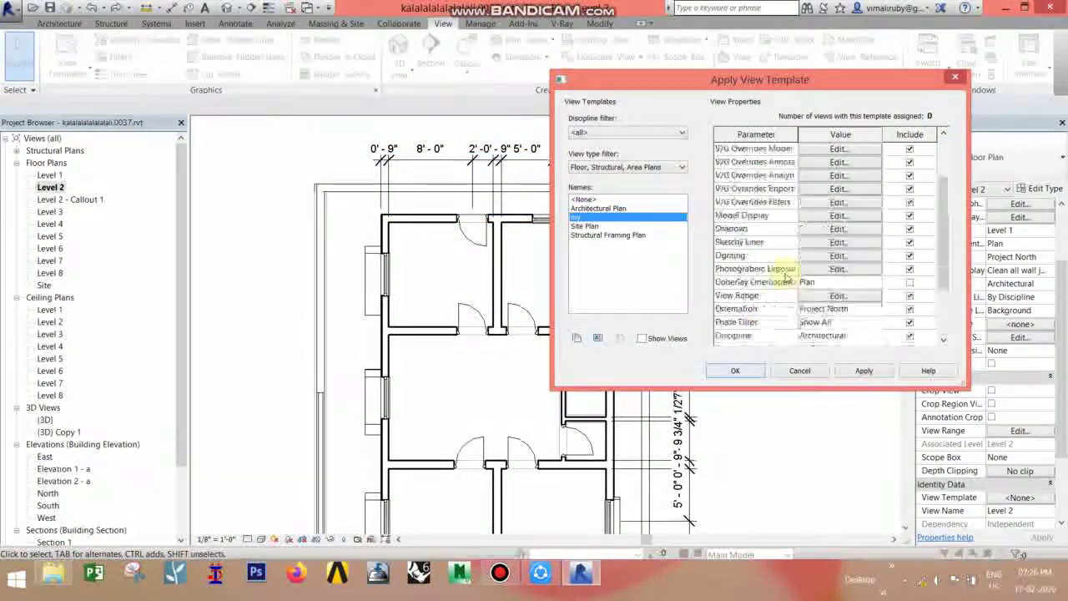
{"action": "scroll", "coordinate": [754, 247], "scroll_direction": "up", "scroll_amount": 3}
- In template my, give the Walls cut pattern a light grey solid fill
{"action": "left_click", "coordinate": [823, 214]}
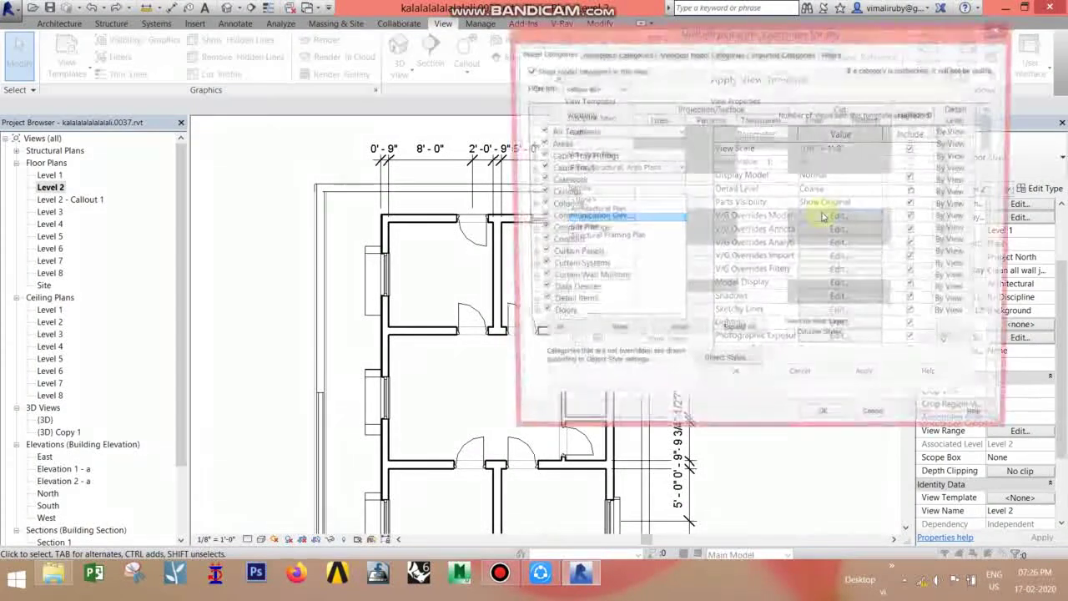
{"action": "left_click", "coordinate": [572, 290]}
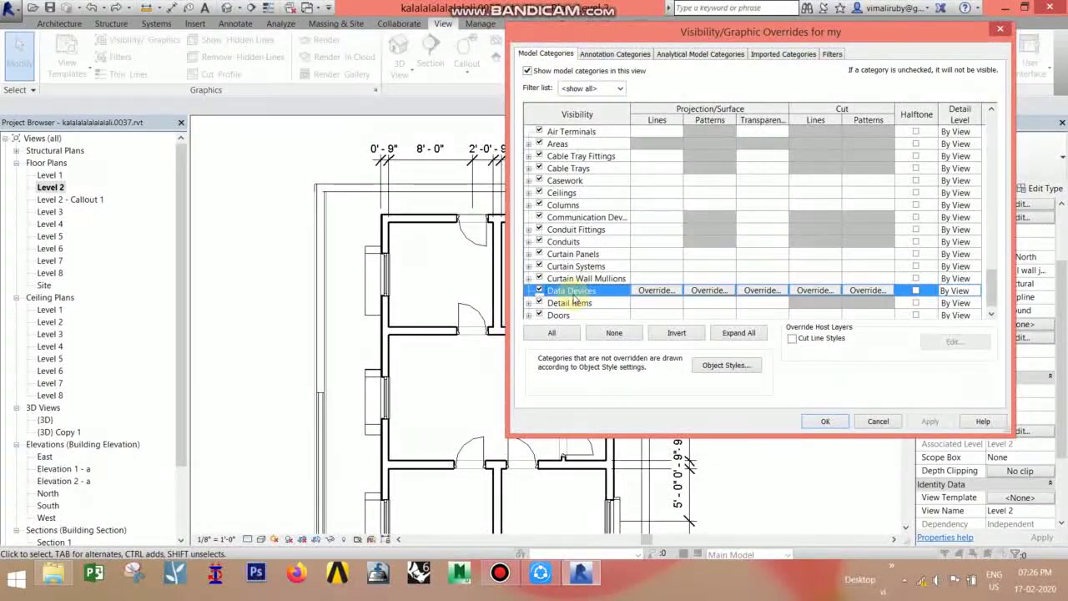
{"action": "key", "text": "w"}
{"action": "left_click", "coordinate": [859, 296]}
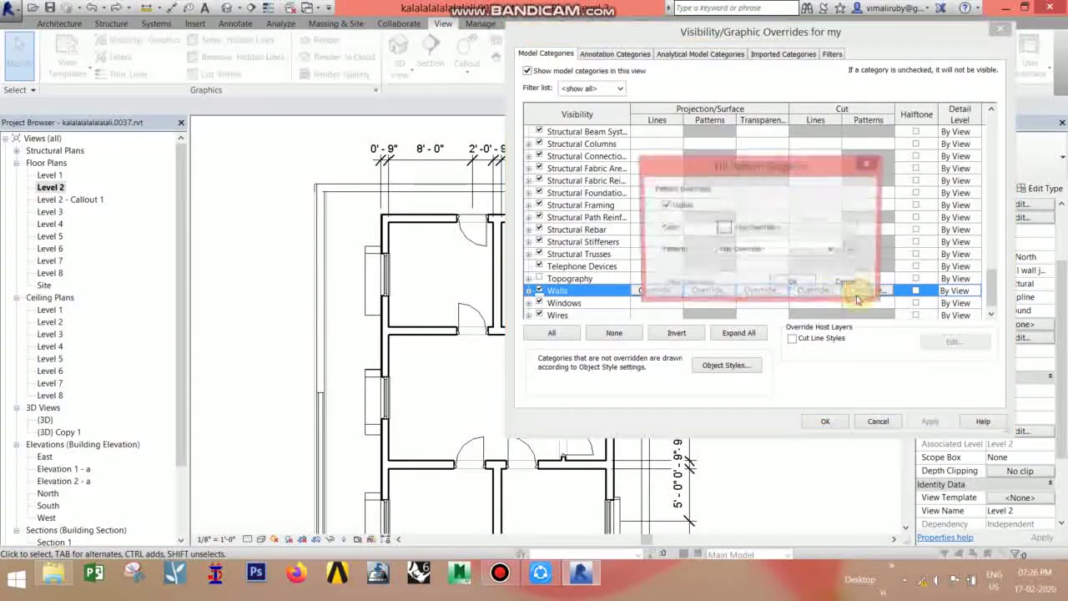
{"action": "left_click", "coordinate": [832, 249]}
{"action": "left_click", "coordinate": [826, 520]}
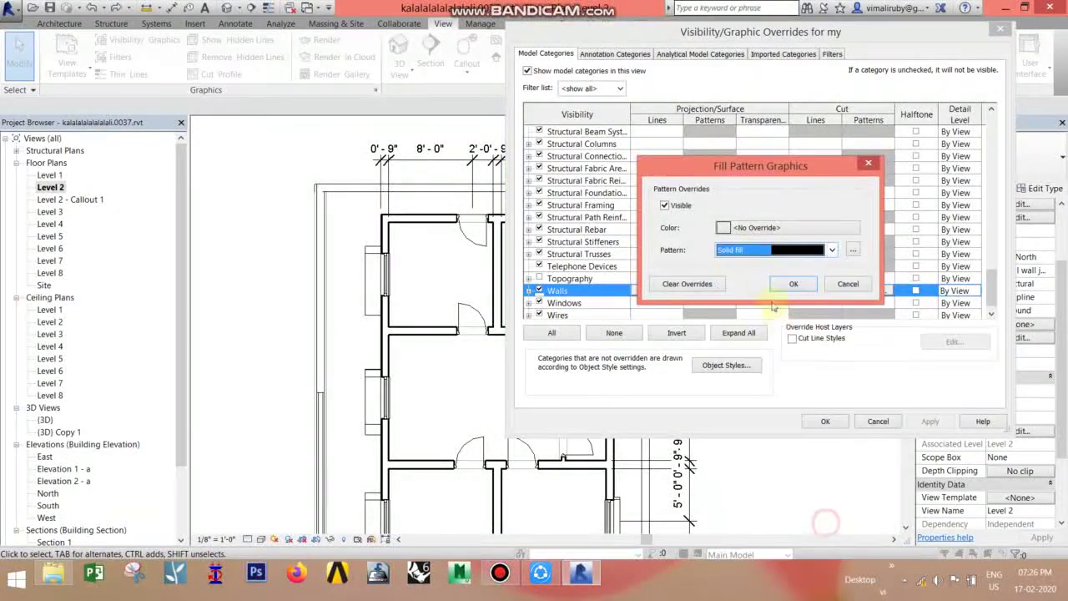
{"action": "left_click", "coordinate": [764, 229]}
{"action": "left_click", "coordinate": [707, 212]}
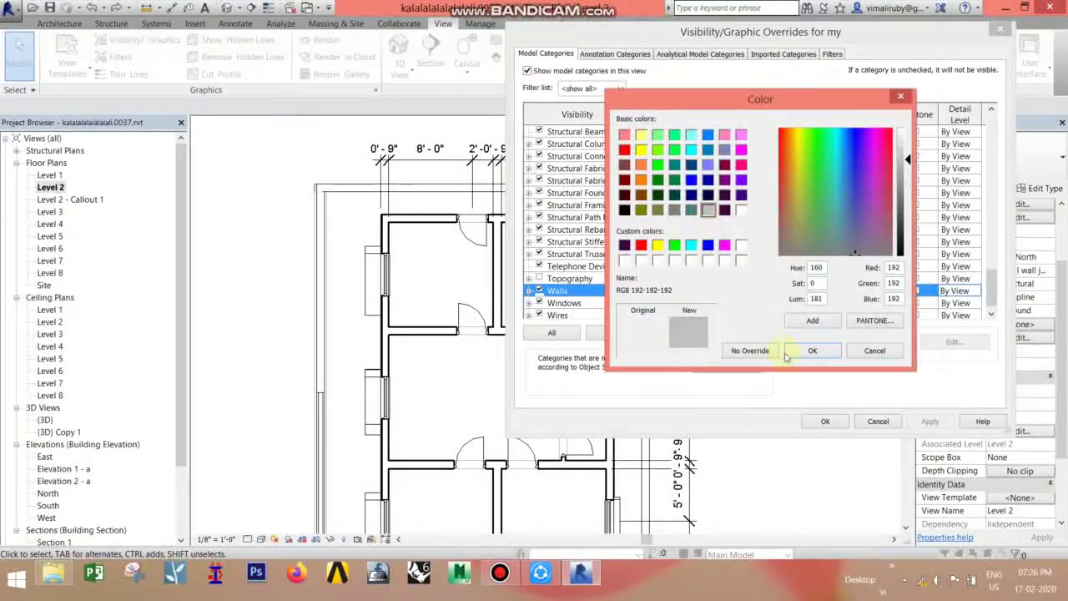
{"action": "left_click", "coordinate": [812, 351]}
{"action": "left_click", "coordinate": [789, 285]}
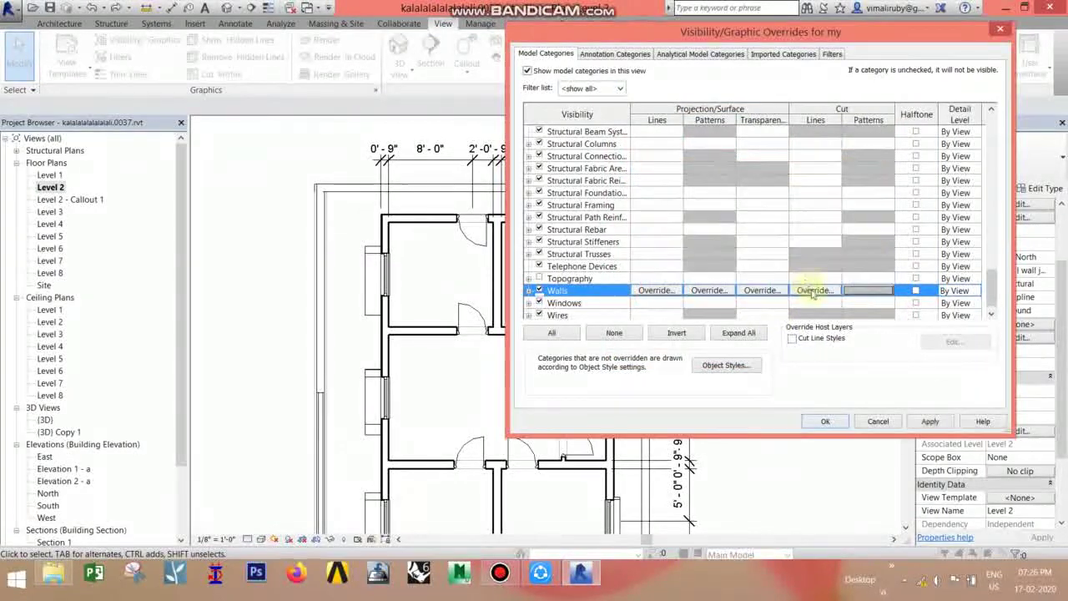
- Set cut wall lines to Dash Dot Dot 3/8" and apply template my to Level 2
{"action": "left_click", "coordinate": [815, 291]}
{"action": "left_click", "coordinate": [750, 249]}
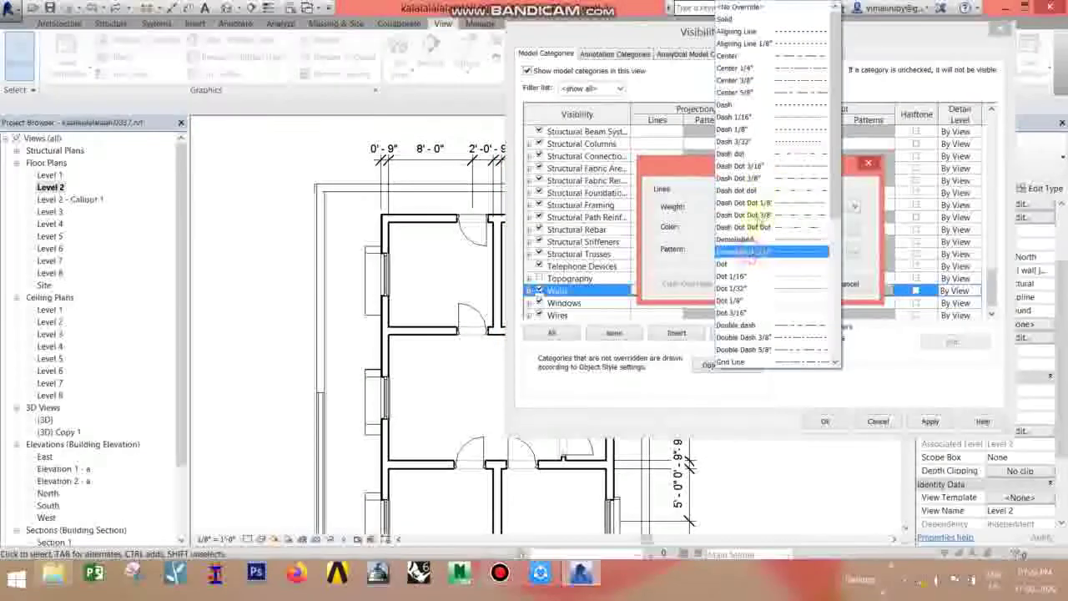
{"action": "left_click", "coordinate": [789, 215]}
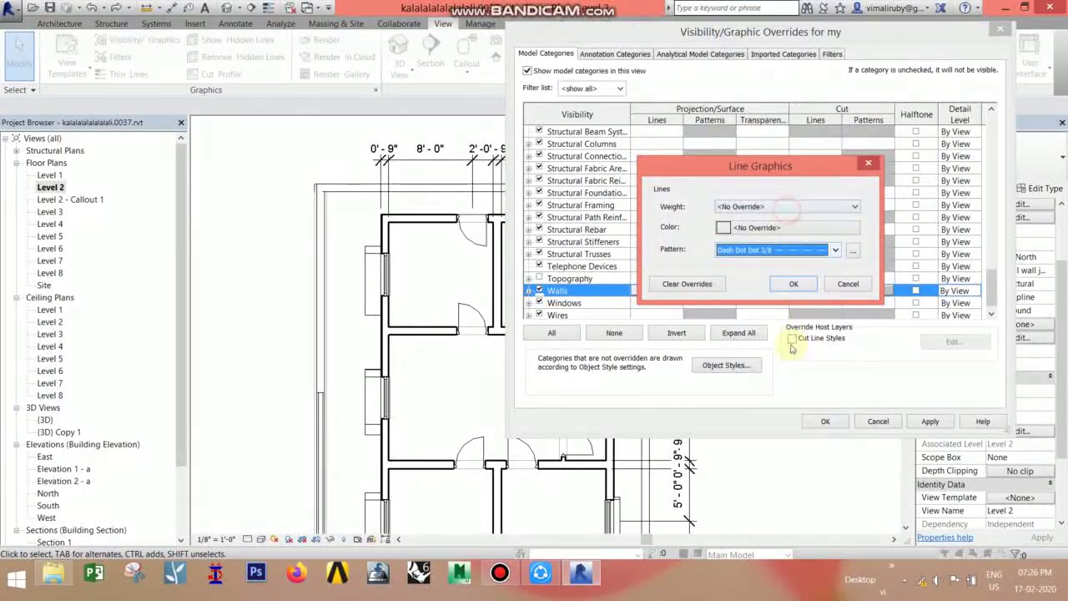
{"action": "left_click", "coordinate": [787, 346]}
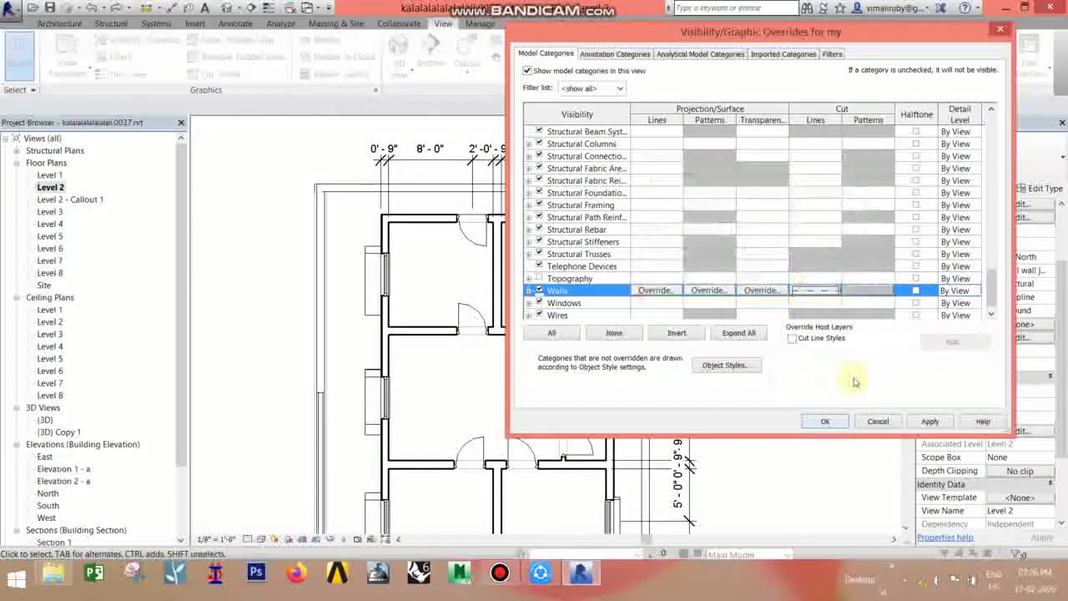
{"action": "left_click", "coordinate": [927, 421]}
{"action": "left_click", "coordinate": [825, 421]}
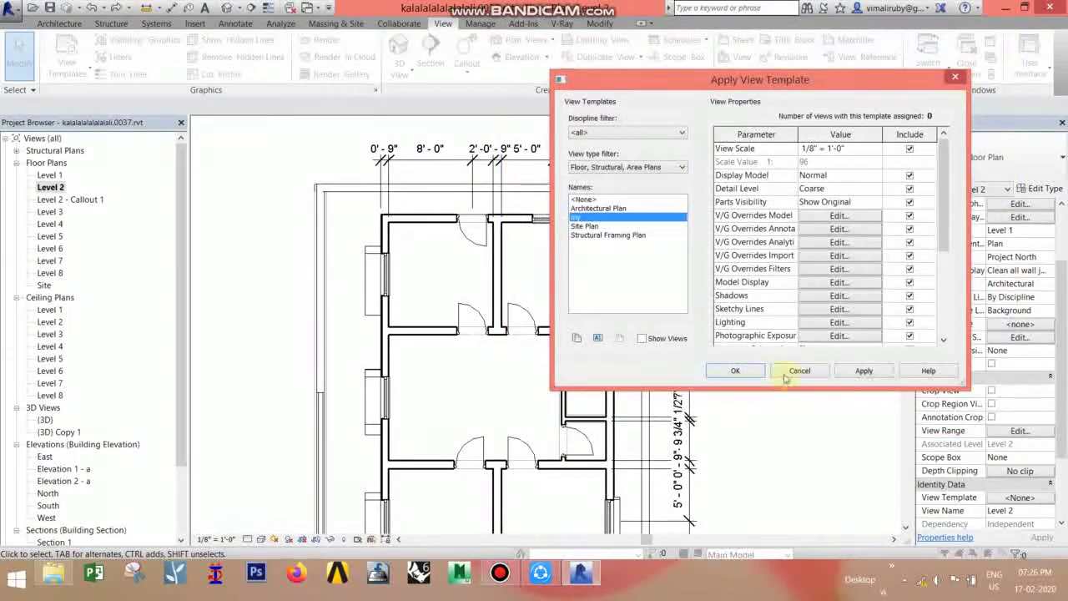
{"action": "left_click", "coordinate": [742, 372]}
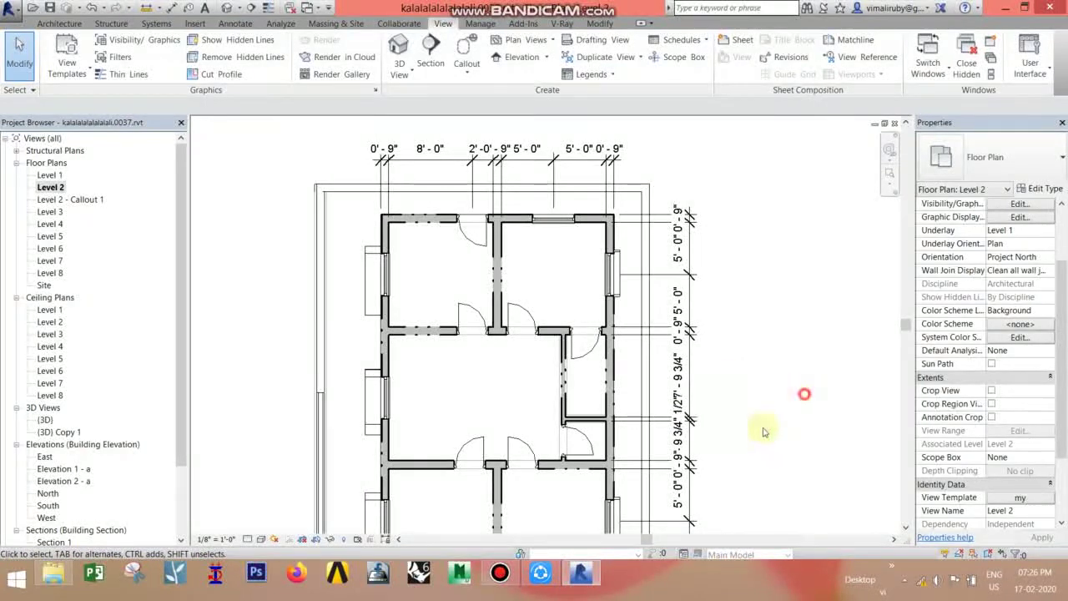
- Open the Level 3 floor plan and the View Templates dropdown
{"action": "middle_click_drag", "start_coordinate": [720, 393], "coordinate": [714, 332]}
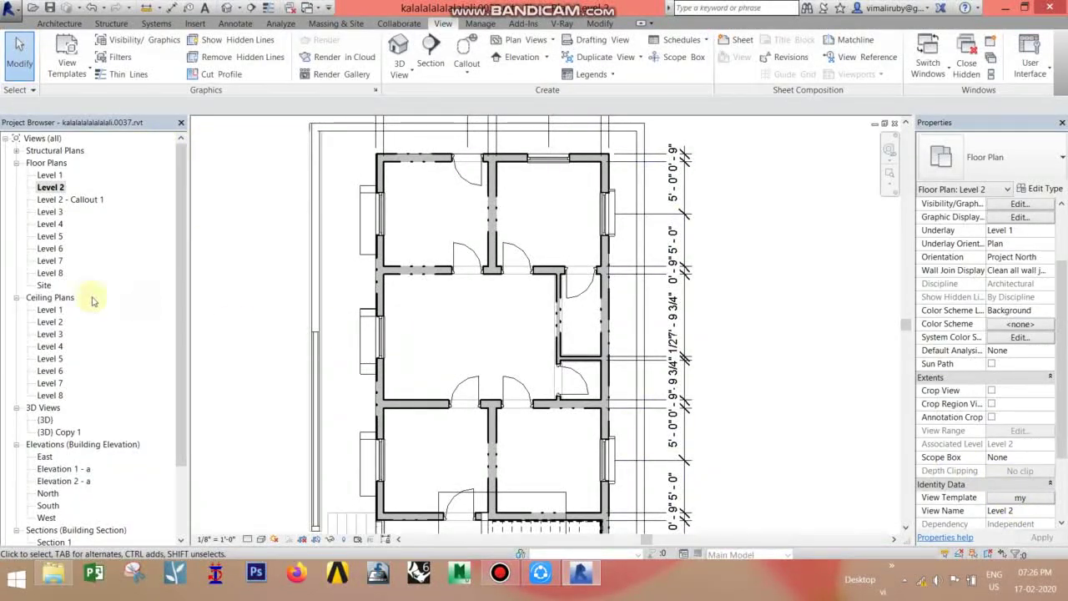
{"action": "double_click", "coordinate": [49, 211]}
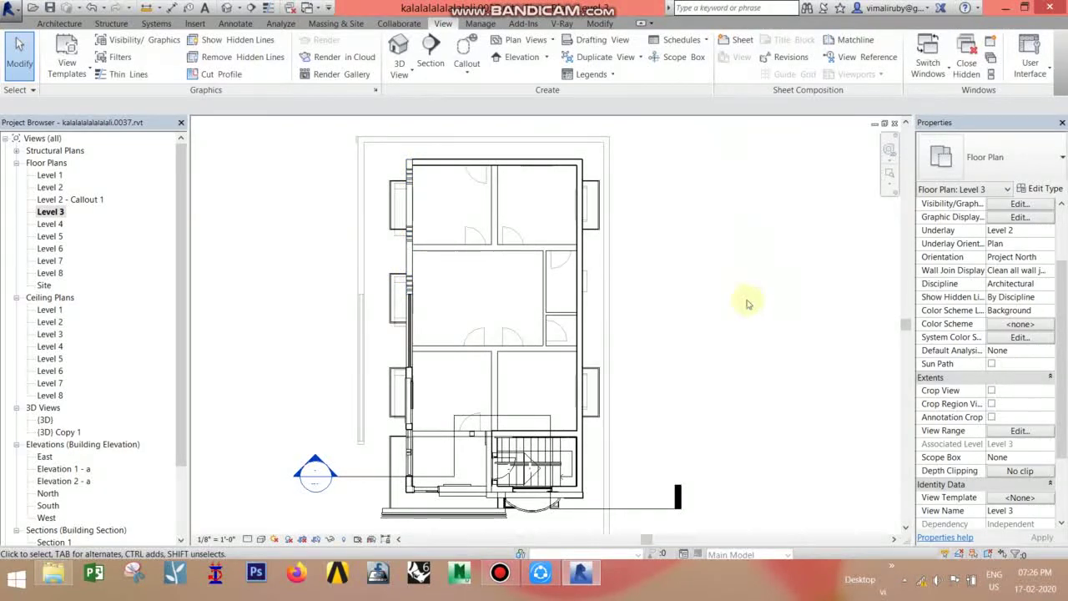
{"action": "left_click", "coordinate": [67, 69]}
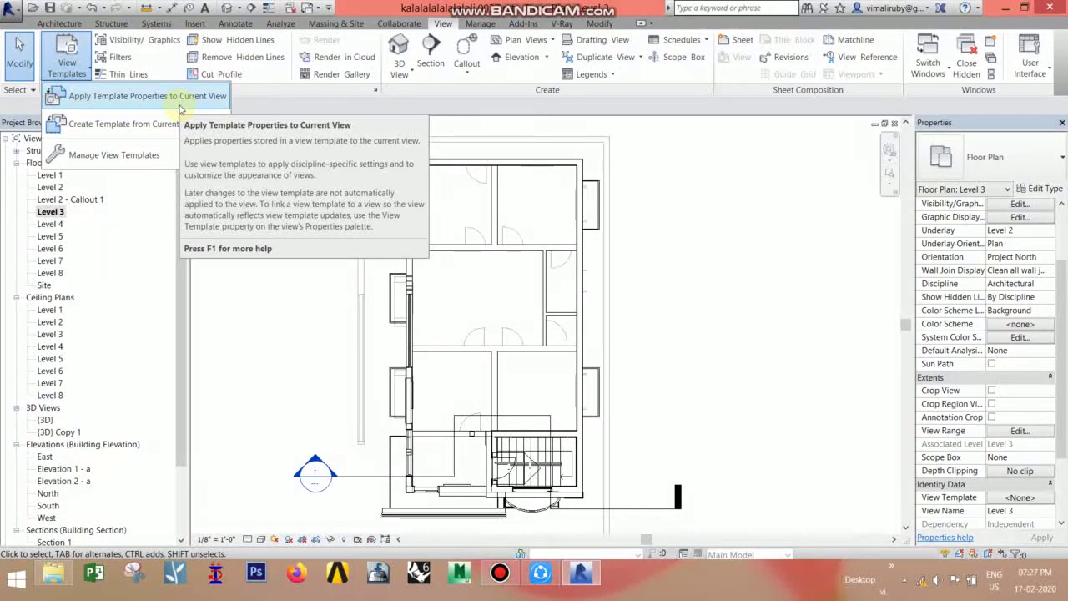
- Review template my in the manager, then apply it to the Level 3 plan
{"action": "left_click", "coordinate": [158, 153]}
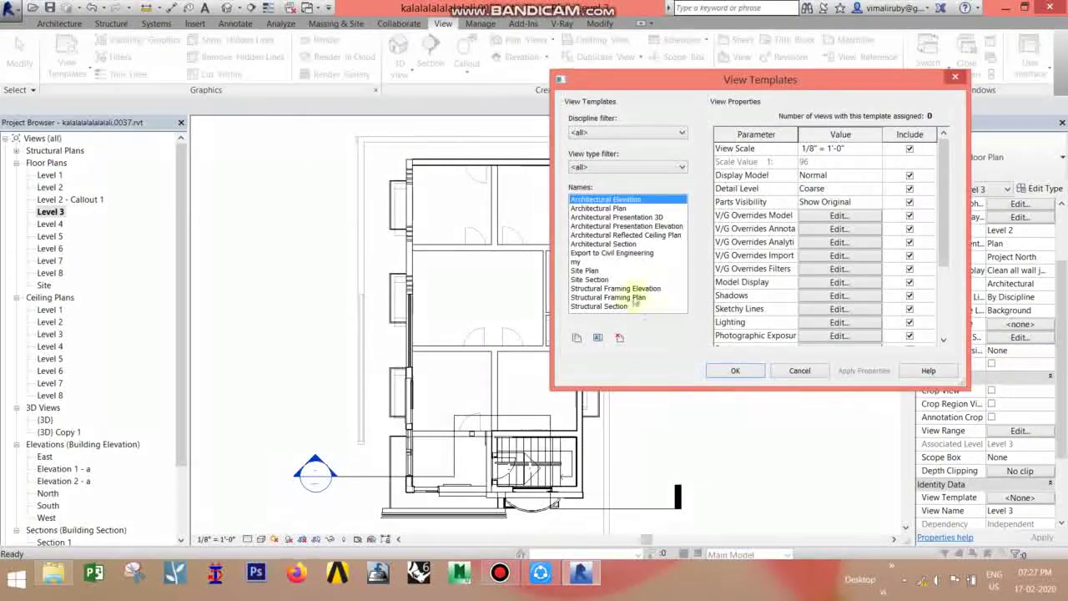
{"action": "left_click", "coordinate": [575, 263]}
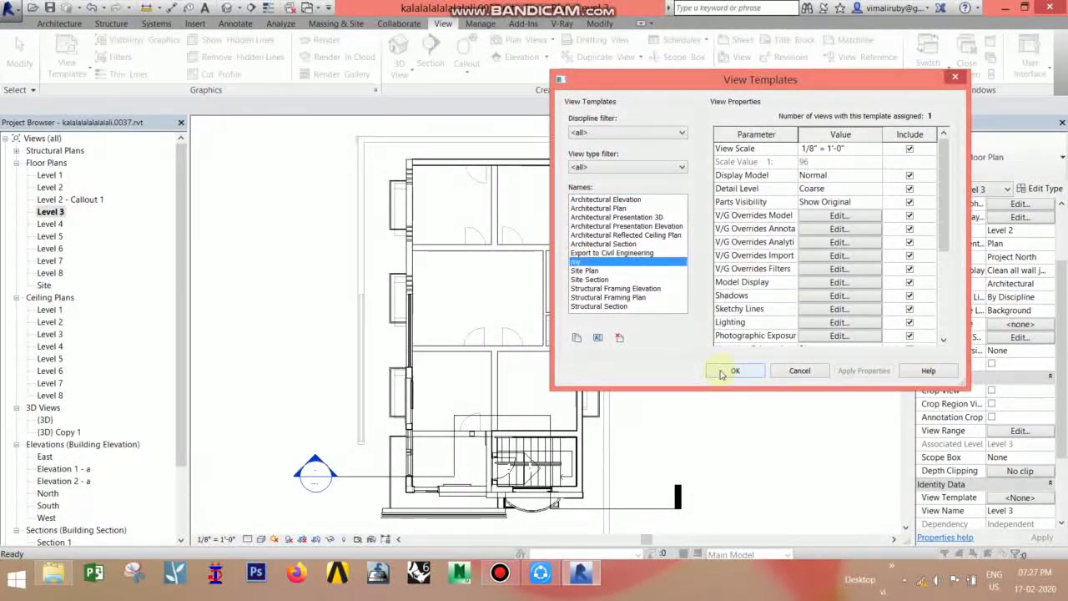
{"action": "left_click", "coordinate": [797, 373]}
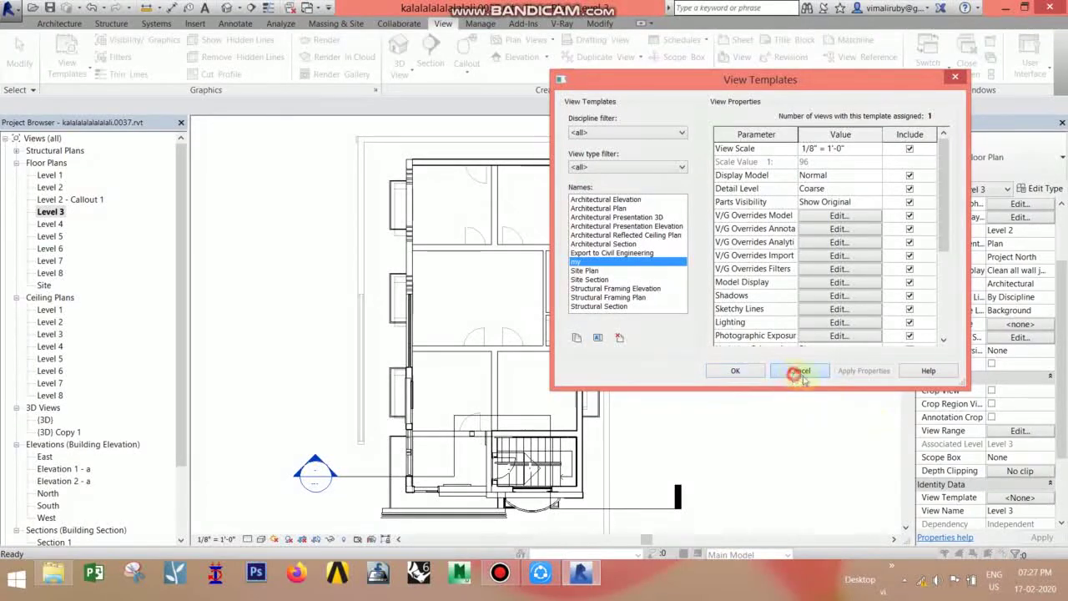
{"action": "left_click", "coordinate": [1020, 497]}
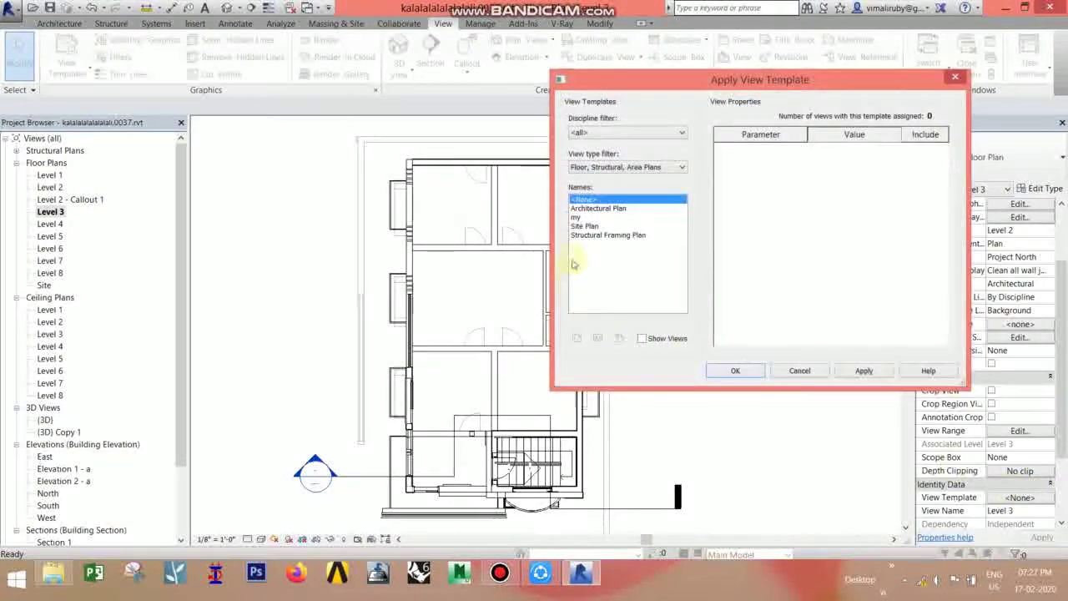
{"action": "left_click", "coordinate": [576, 218]}
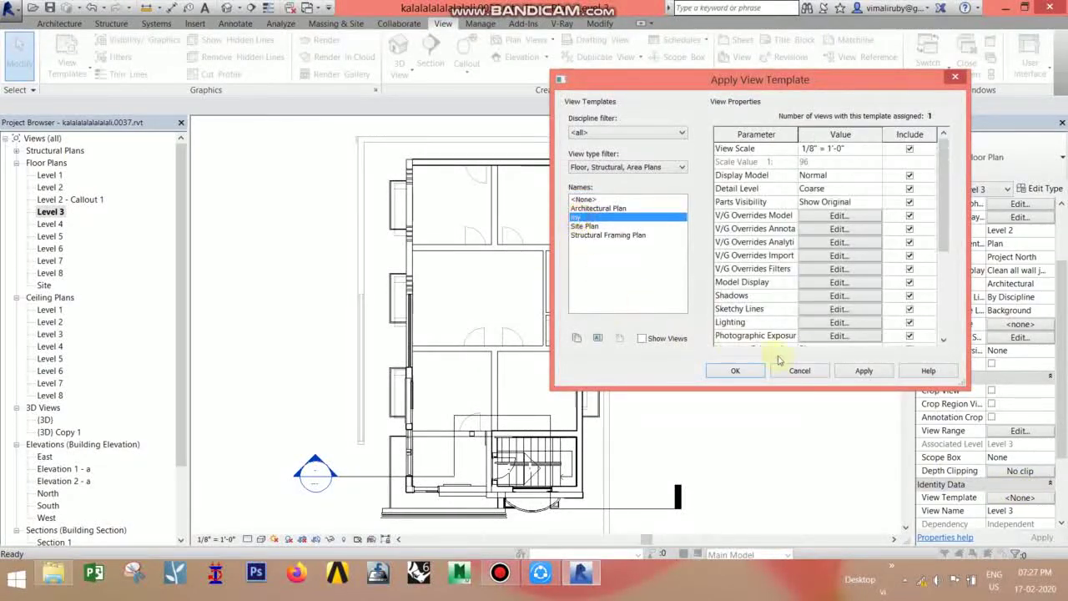
{"action": "left_click", "coordinate": [860, 375]}
{"action": "left_click", "coordinate": [739, 372]}
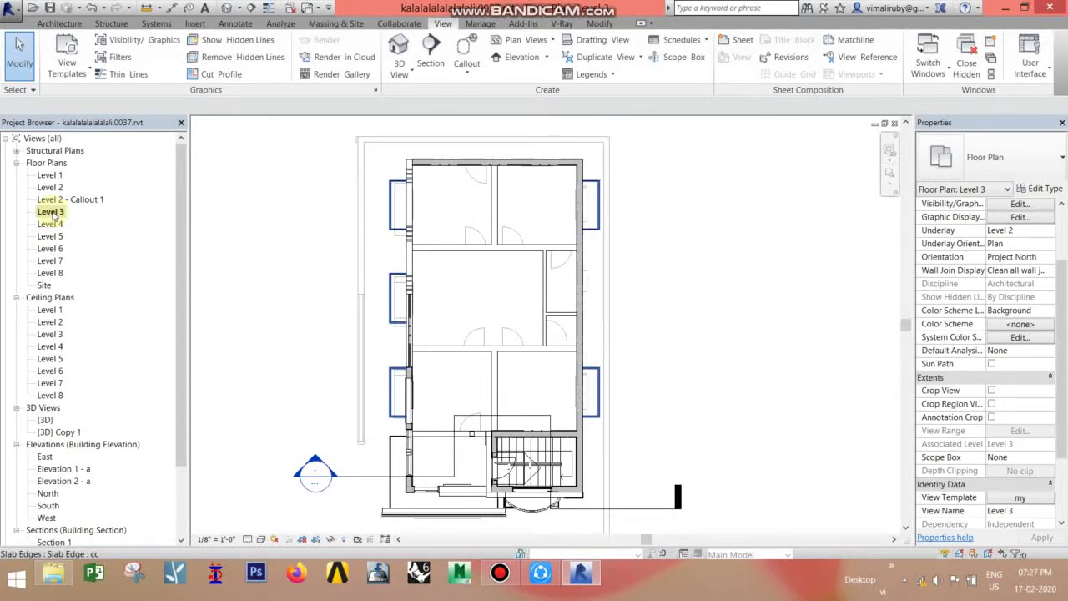
- Open the Level 4 plan and assign it the my view template
{"action": "double_click", "coordinate": [54, 225]}
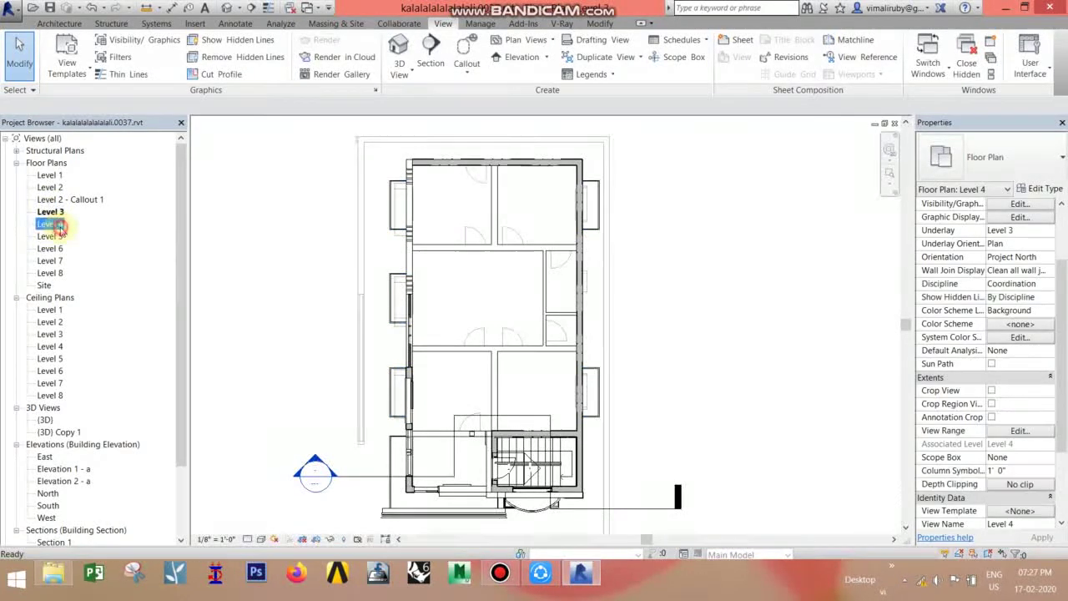
{"action": "scroll", "coordinate": [503, 436], "scroll_direction": "down", "scroll_amount": 2}
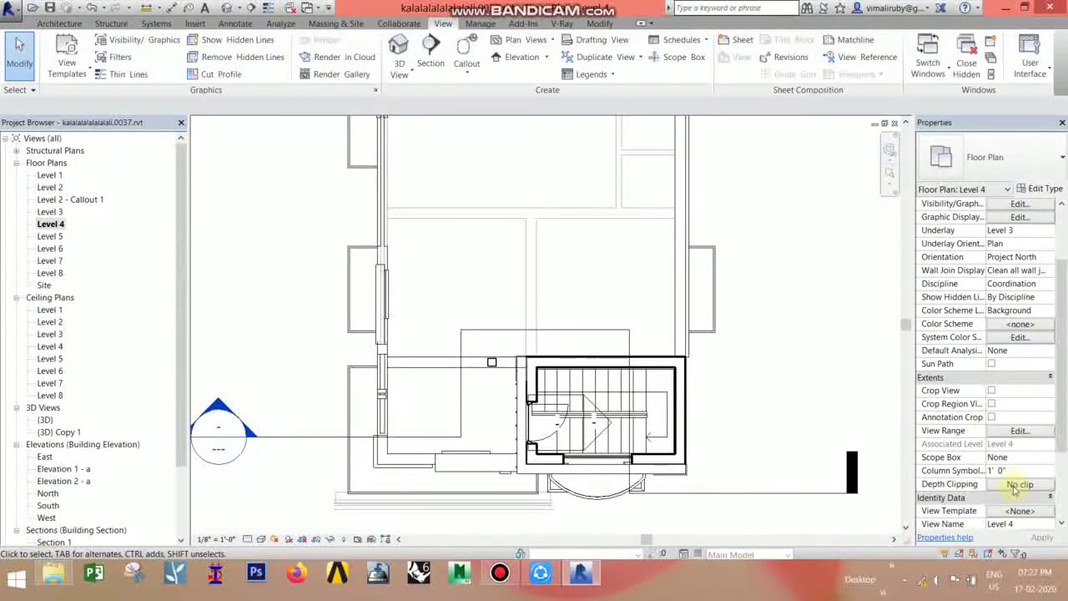
{"action": "left_click", "coordinate": [1017, 431]}
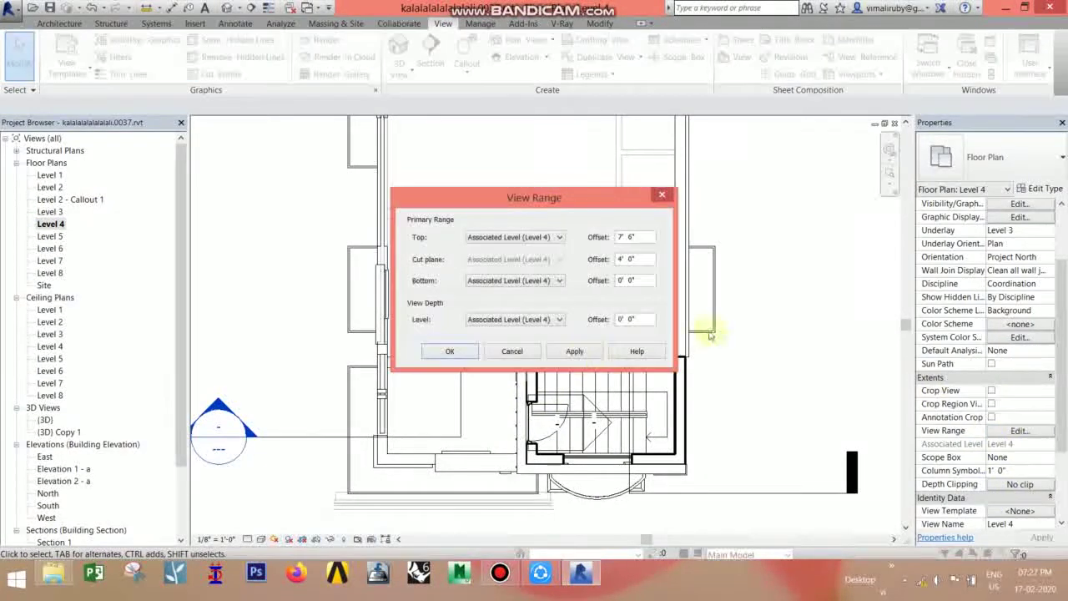
{"action": "left_click", "coordinate": [528, 350]}
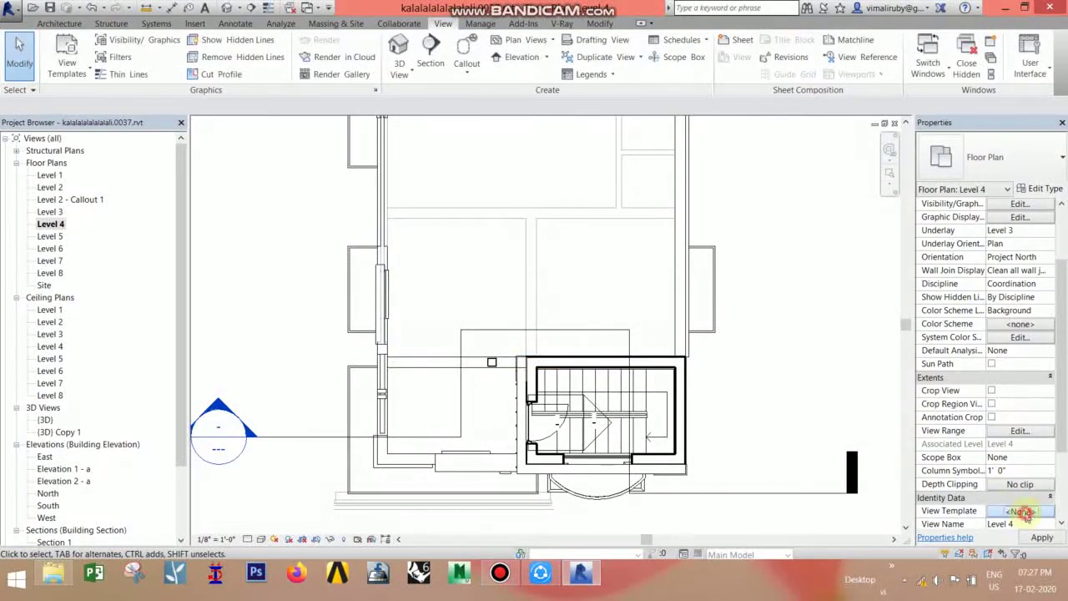
{"action": "left_click", "coordinate": [1020, 511]}
{"action": "left_click", "coordinate": [585, 217]}
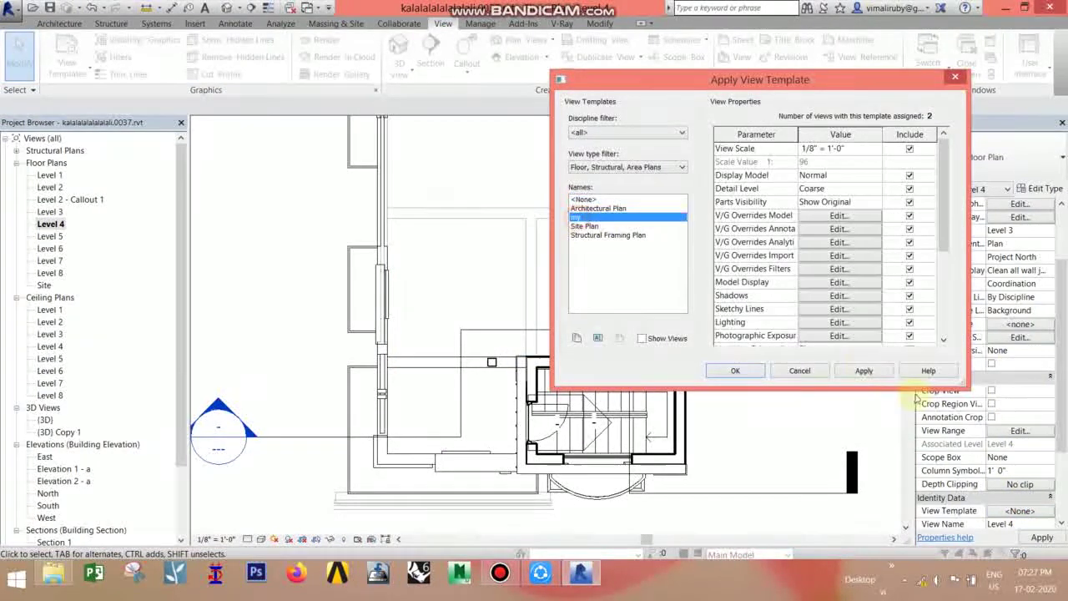
{"action": "left_click", "coordinate": [860, 369]}
{"action": "left_click", "coordinate": [736, 370]}
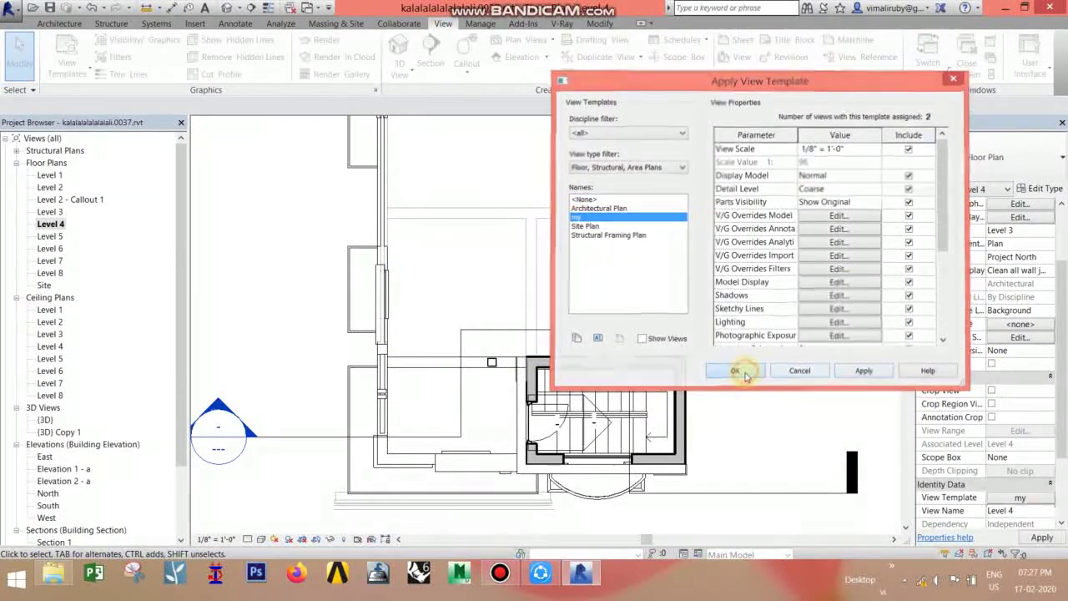
- Switch to the default 3D view of the house
{"action": "left_click", "coordinate": [226, 8]}
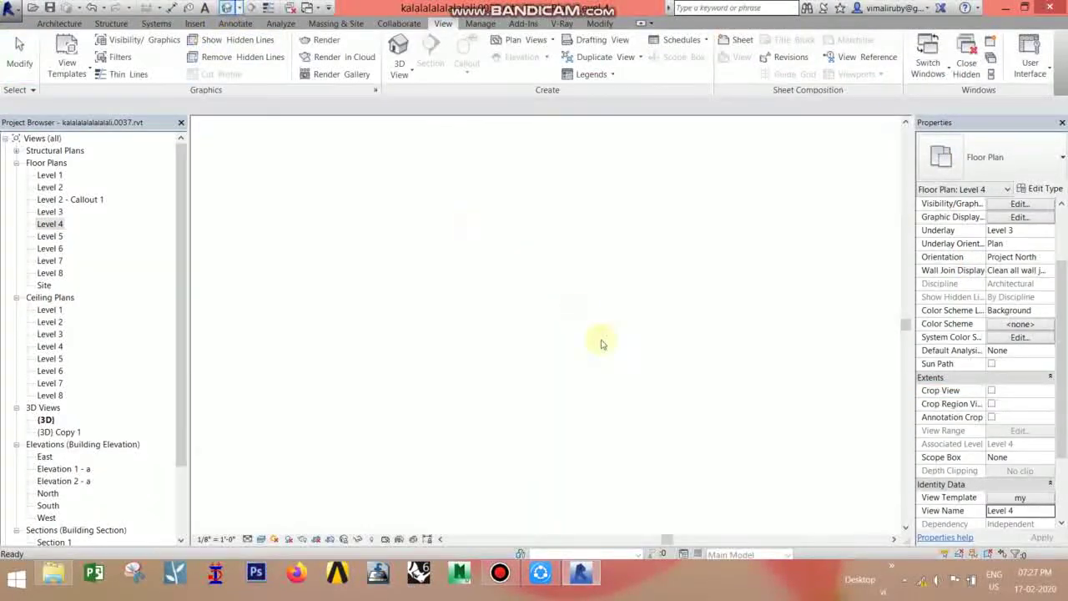
{"action": "left_click", "coordinate": [500, 573]}
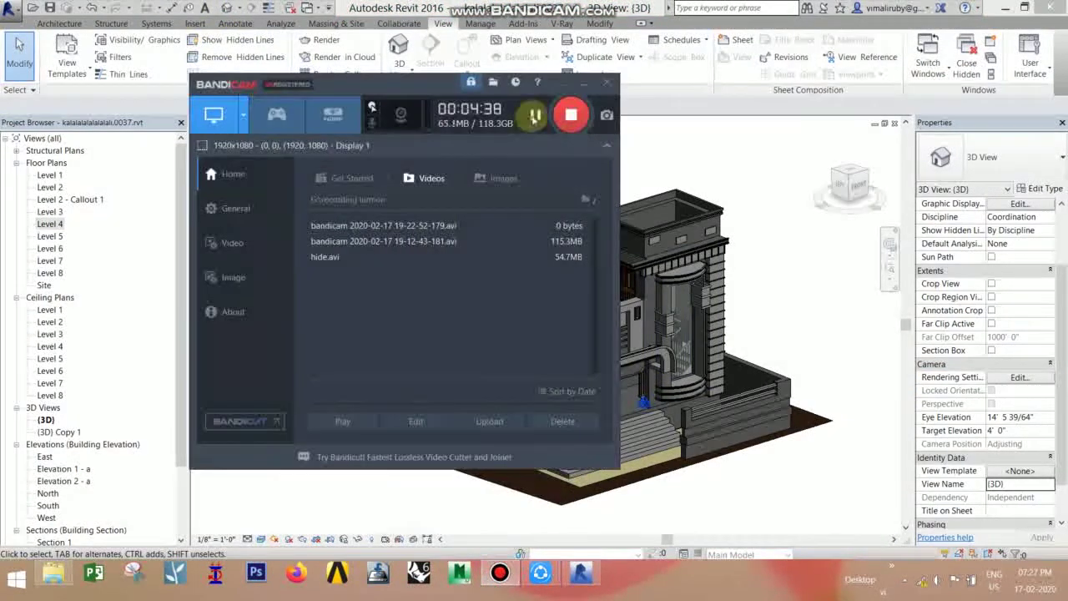
{"action": "left_click", "coordinate": [586, 81]}
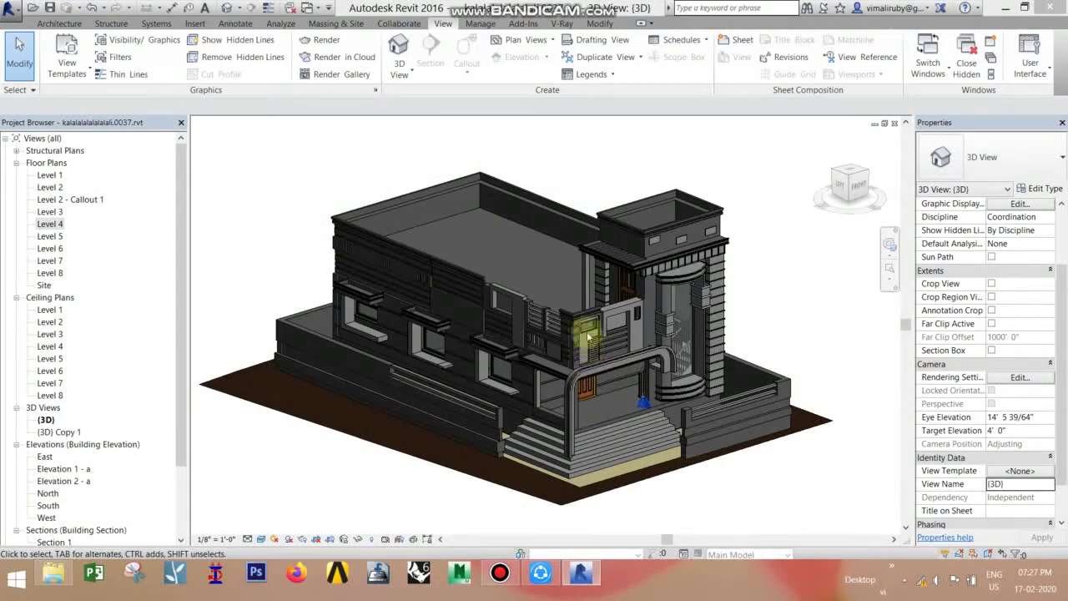
- Open Level 1 and apply template my's properties to it
{"action": "double_click", "coordinate": [49, 223]}
{"action": "double_click", "coordinate": [49, 236]}
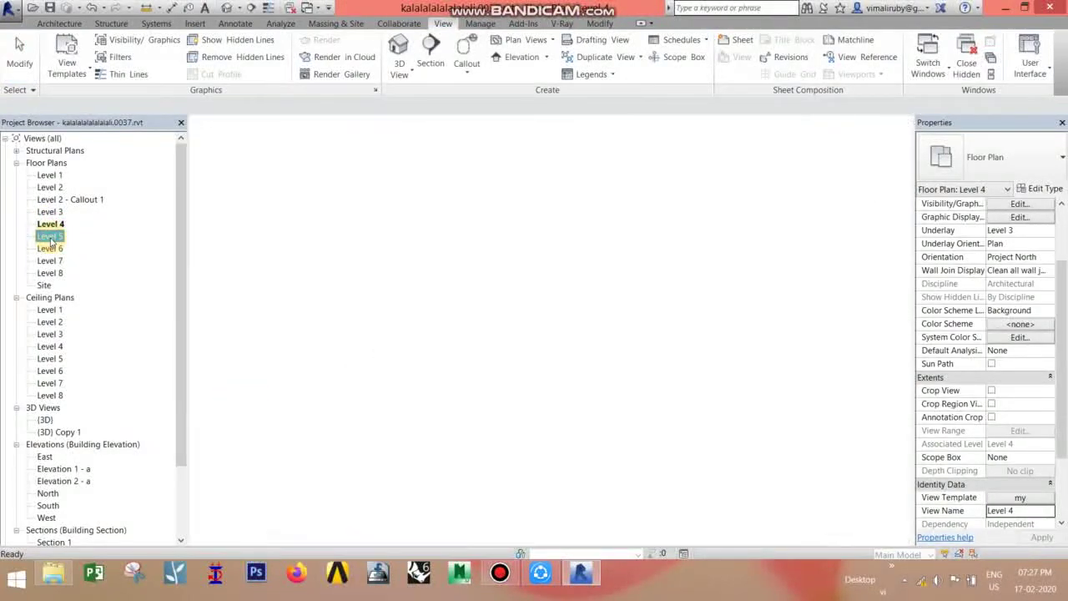
{"action": "double_click", "coordinate": [49, 175]}
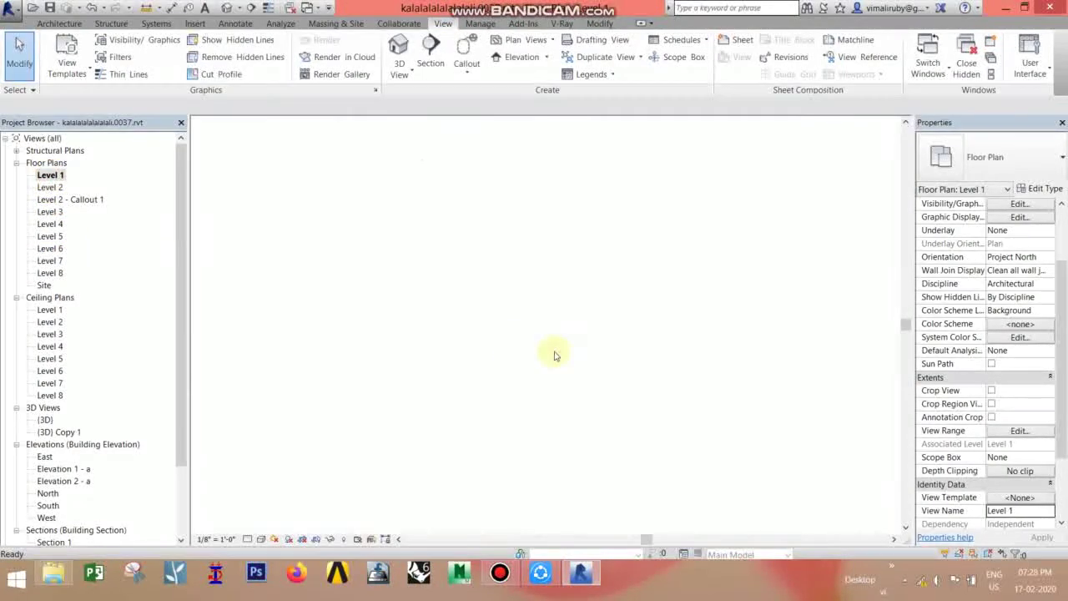
{"action": "scroll", "coordinate": [507, 286], "scroll_direction": "up", "scroll_amount": 3}
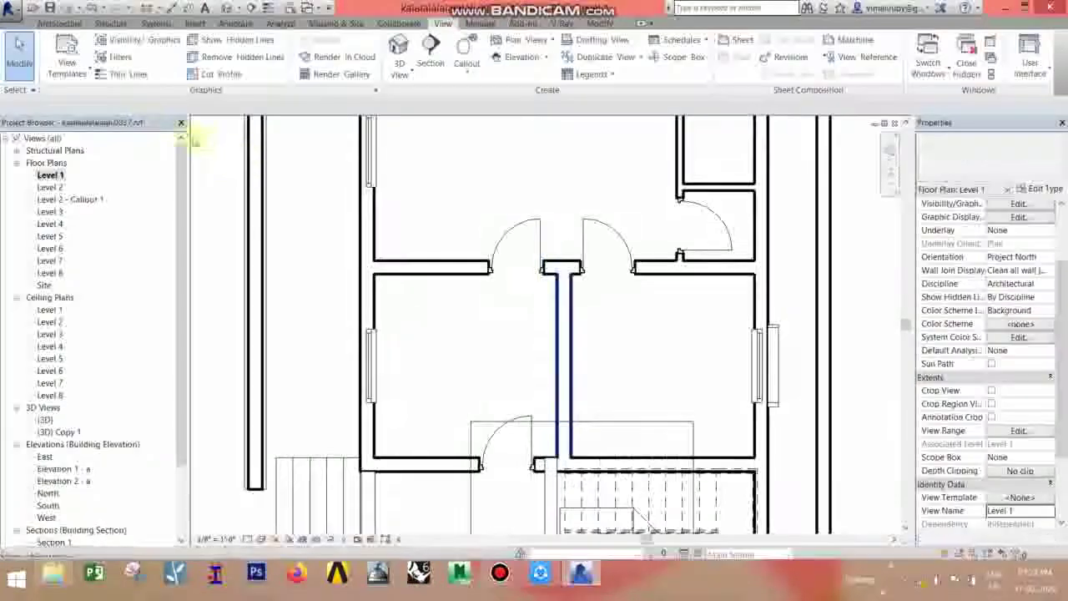
{"action": "left_click", "coordinate": [66, 66]}
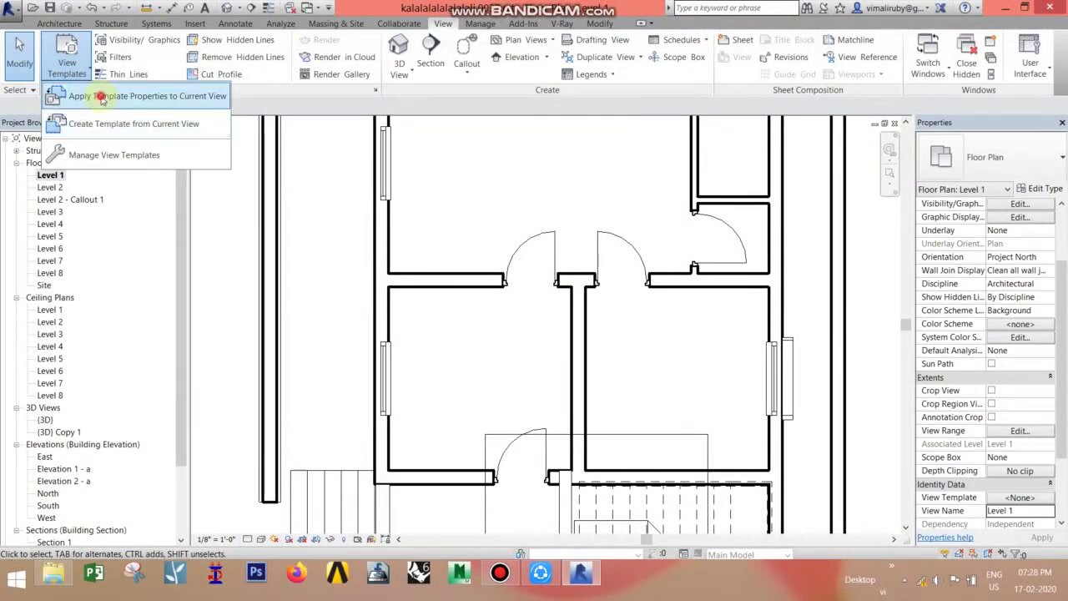
{"action": "left_click", "coordinate": [100, 98]}
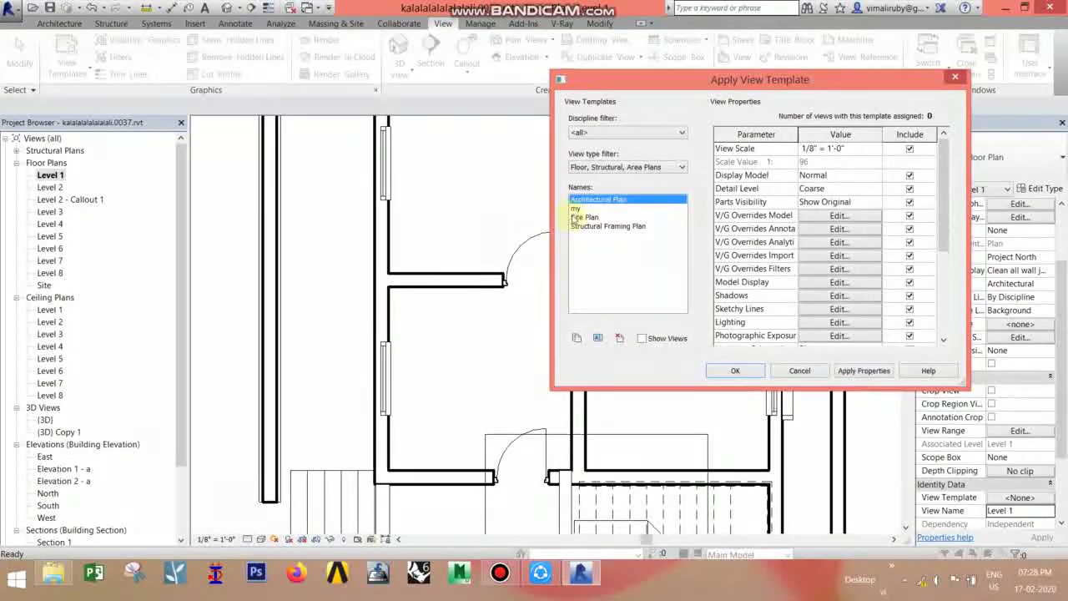
{"action": "left_click", "coordinate": [576, 208]}
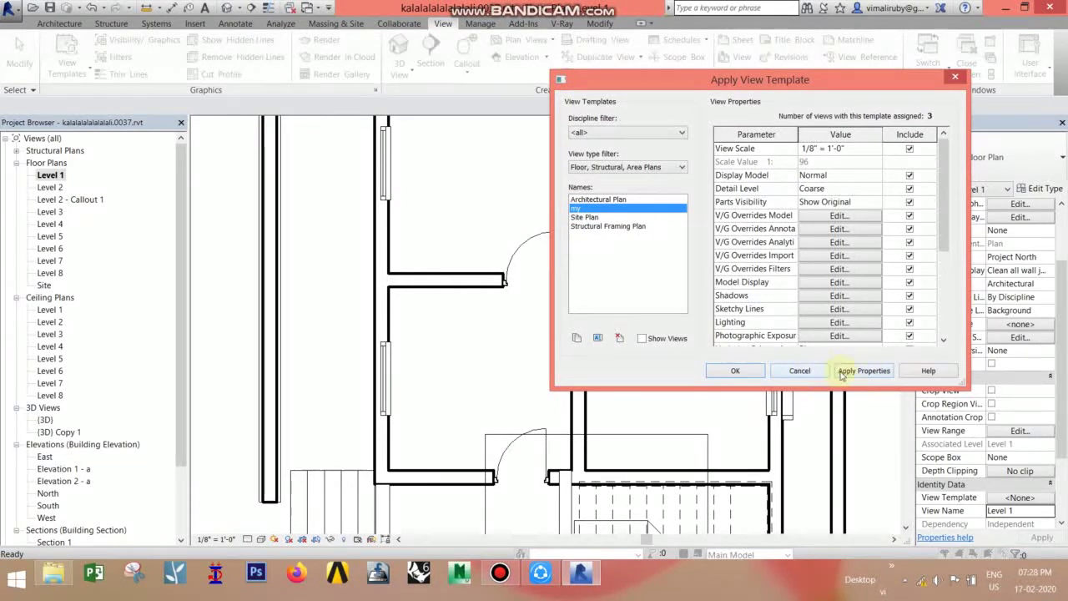
{"action": "left_click", "coordinate": [843, 376]}
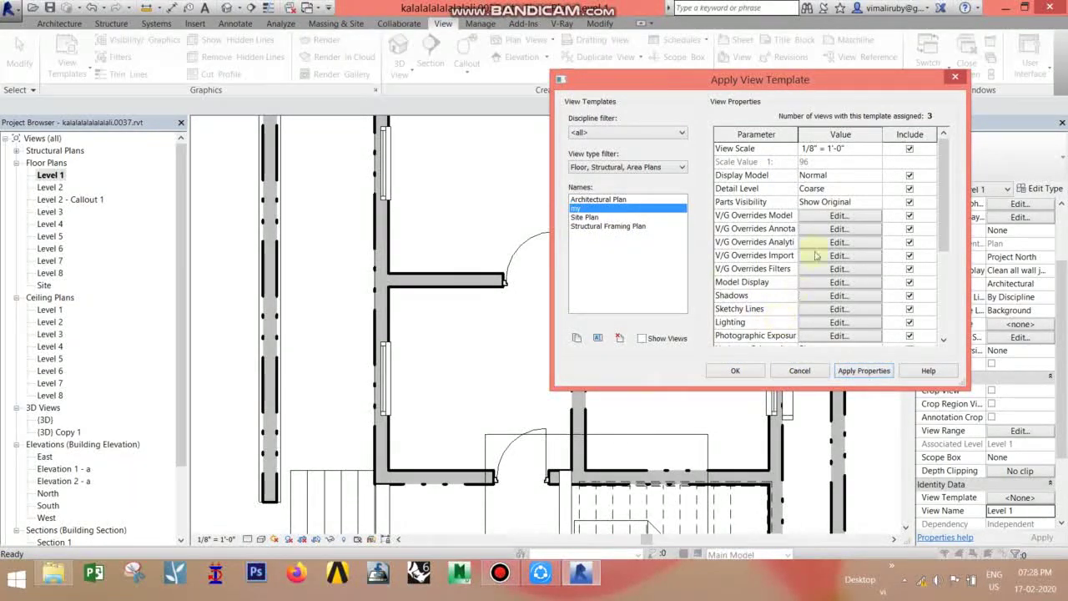
- Turn on cast and ambient shadows in template my and confirm
{"action": "left_click_drag", "start_coordinate": [944, 197], "coordinate": [944, 246]}
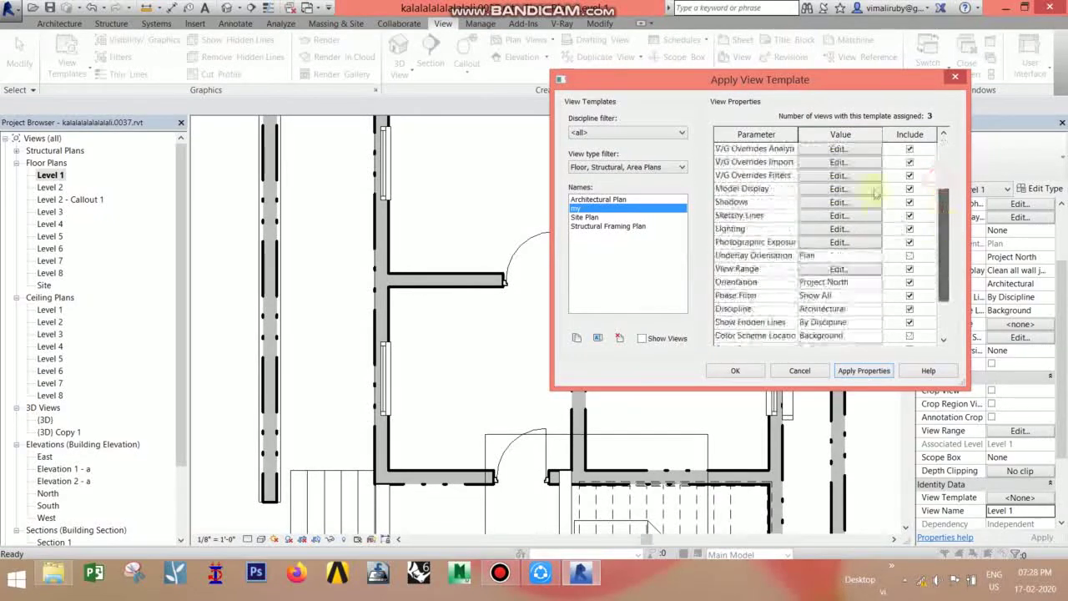
{"action": "left_click", "coordinate": [841, 204]}
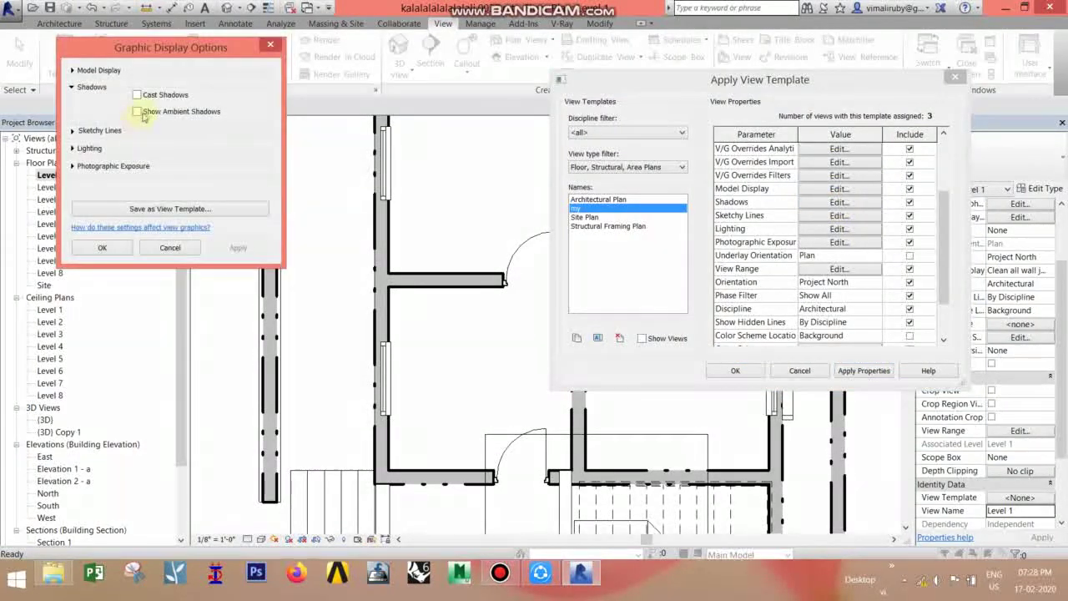
{"action": "left_click", "coordinate": [234, 251]}
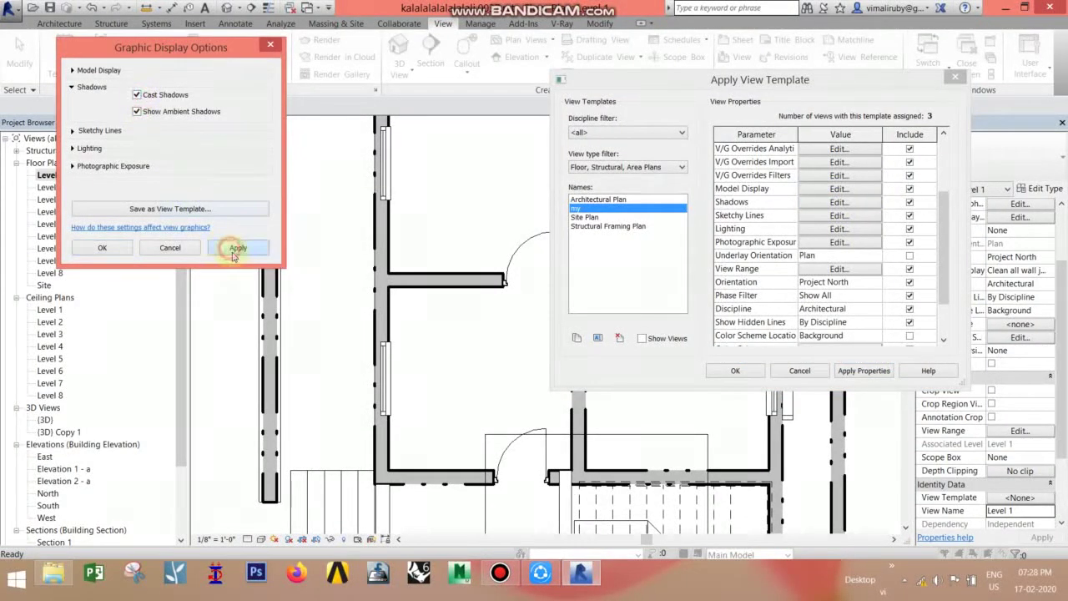
{"action": "left_click", "coordinate": [113, 251]}
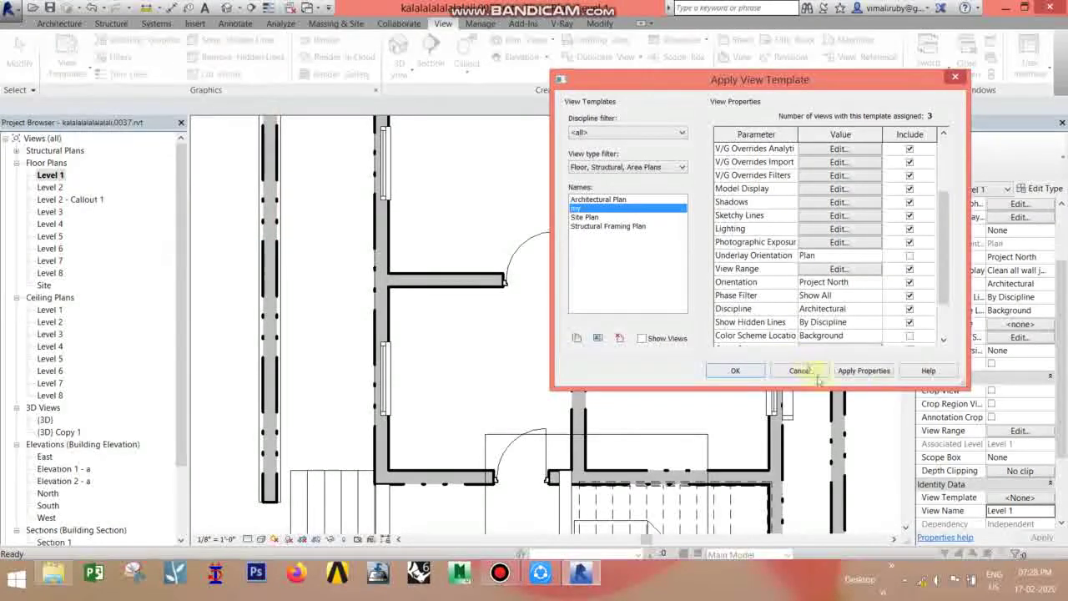
{"action": "left_click", "coordinate": [742, 375]}
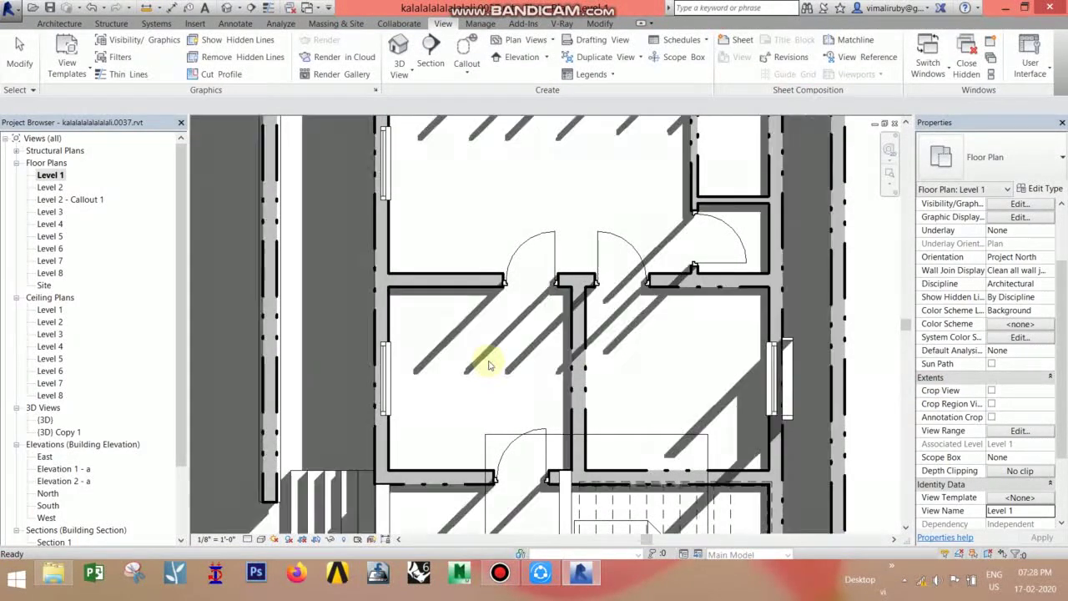
- Open the Level 2 floor plan from the Project Browser
{"action": "scroll", "coordinate": [489, 360], "scroll_direction": "down", "scroll_amount": 2}
{"action": "middle_click_drag", "start_coordinate": [493, 316], "coordinate": [494, 358]}
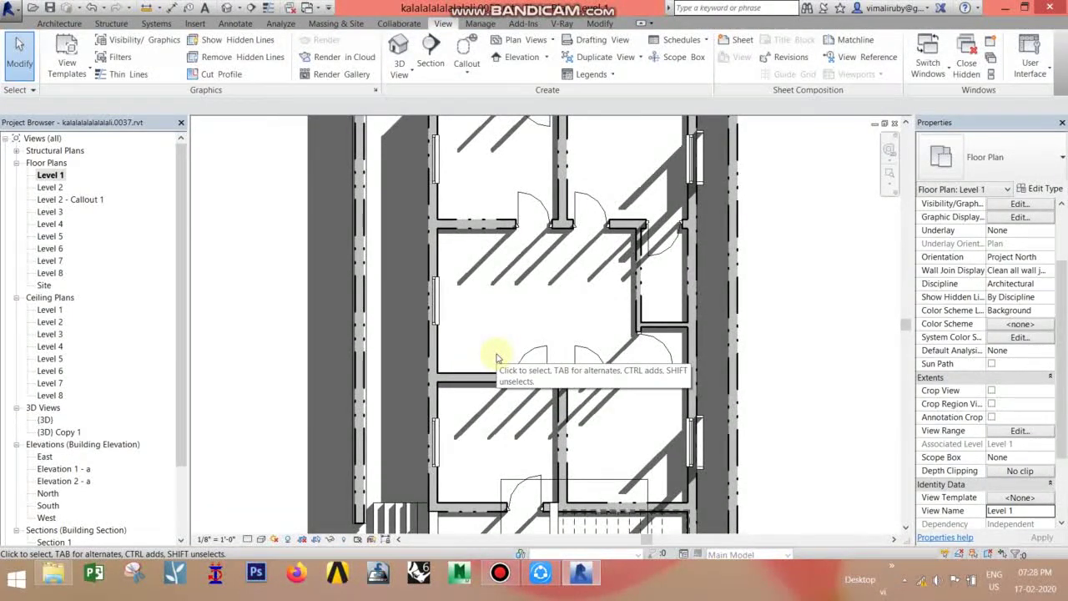
{"action": "double_click", "coordinate": [50, 187]}
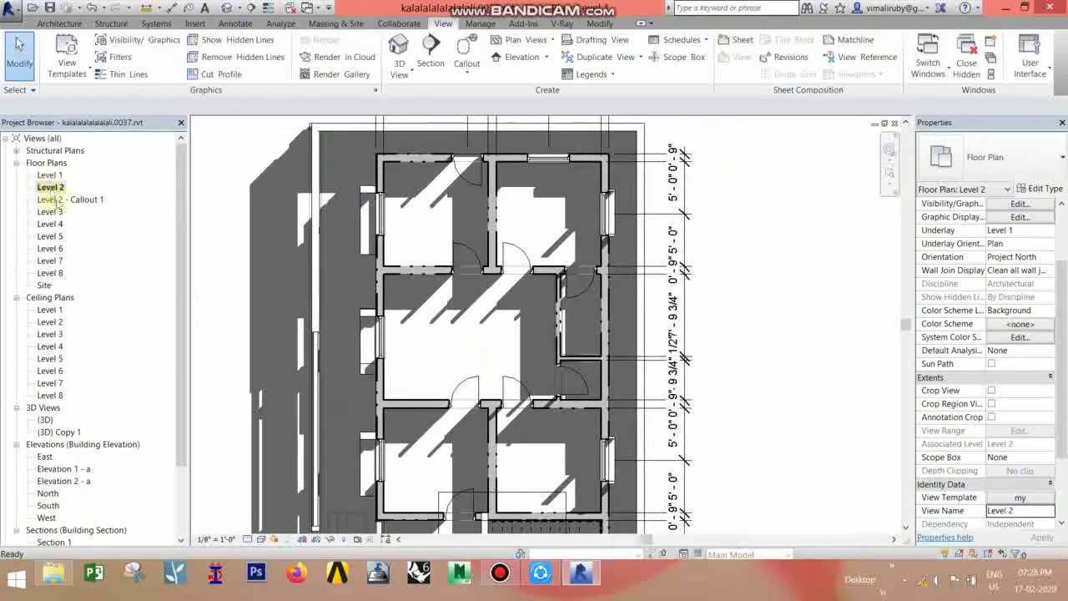
- Confirm the 'my' view template for Level 2, keeping the grey walls and cast shadows
{"action": "middle_click_drag", "start_coordinate": [484, 381], "coordinate": [489, 345]}
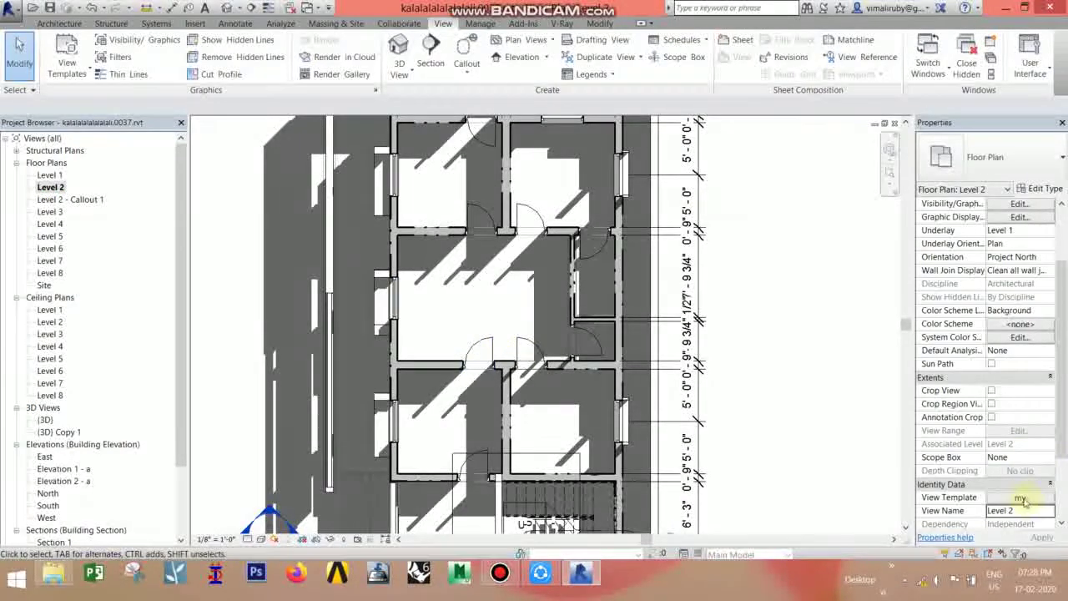
{"action": "left_click", "coordinate": [1020, 498]}
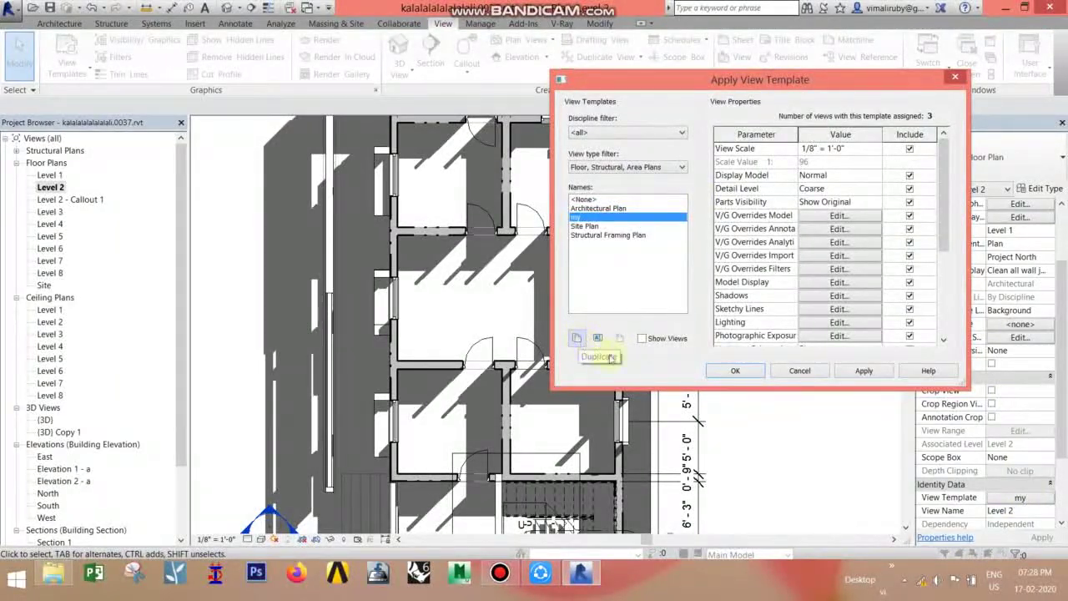
{"action": "left_click", "coordinate": [735, 372]}
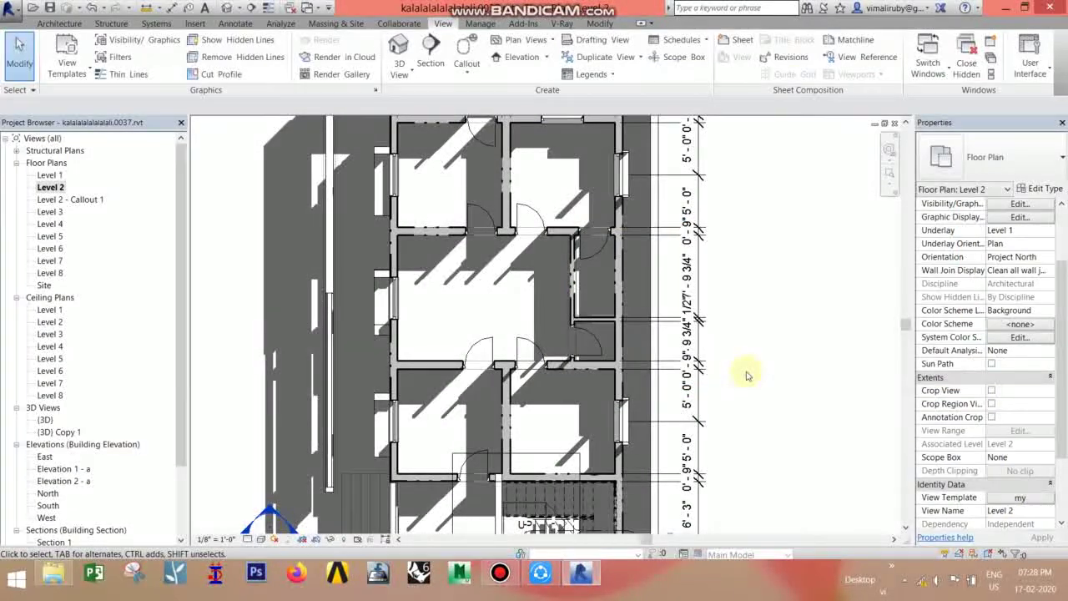